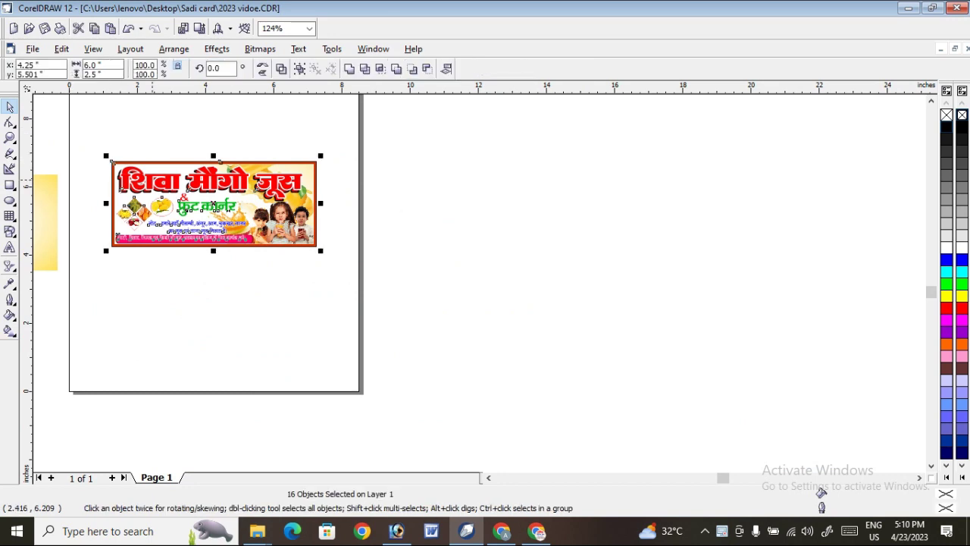
# Step: Move the finished juice banner off the page and draw a rectangle about 3.71 by 2.54 inches on the empty page
pyautogui.moveTo(528, 196); pyautogui.dragTo(528, 196)
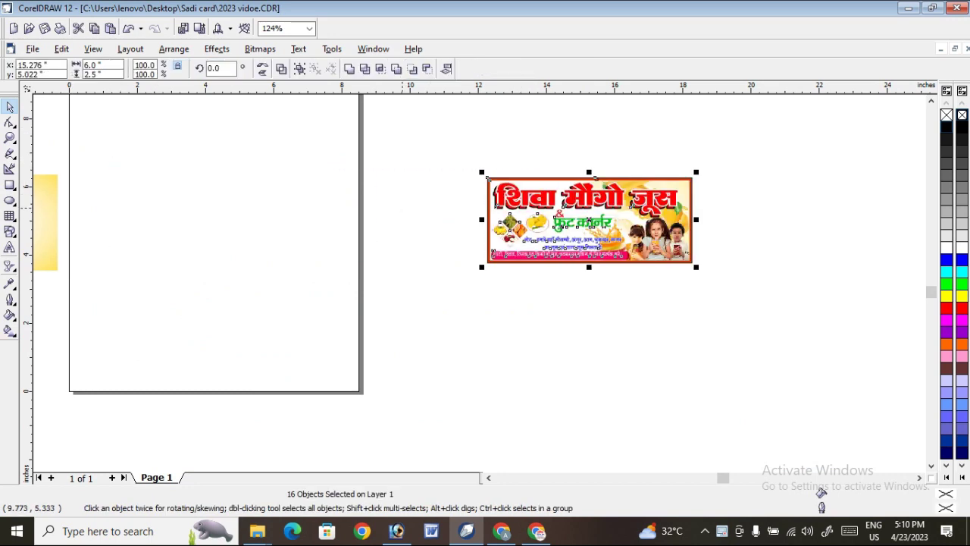
pyautogui.click(423, 173)
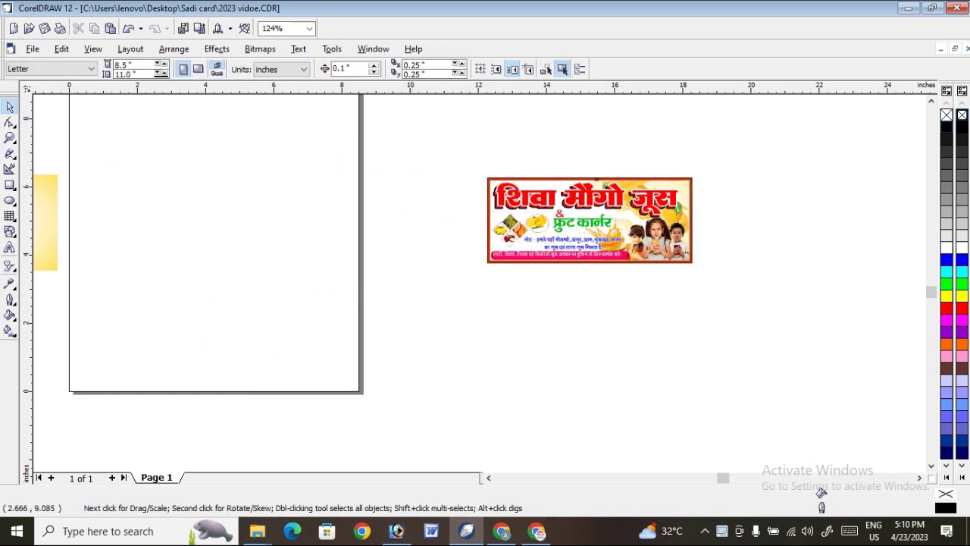
pyautogui.click(10, 185)
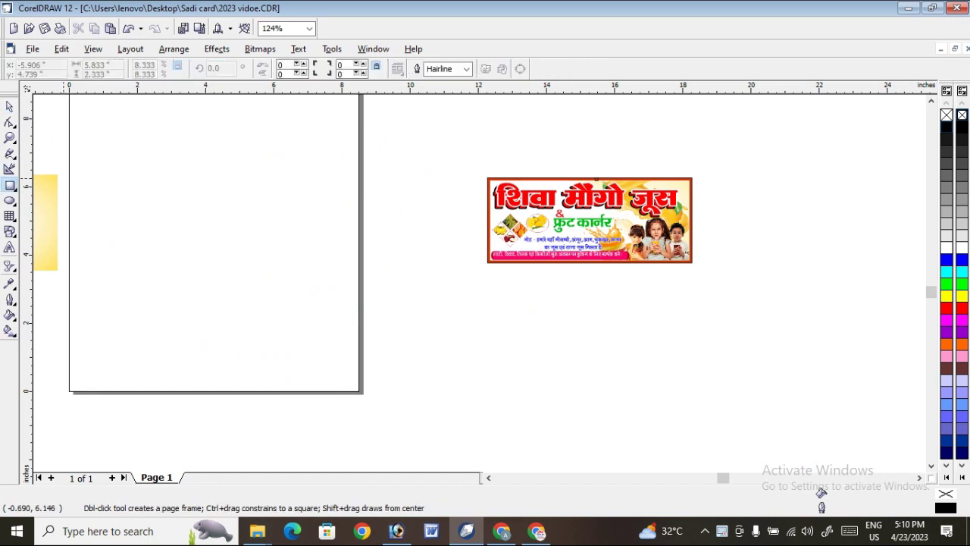
pyautogui.moveTo(117, 168); pyautogui.dragTo(245, 255)
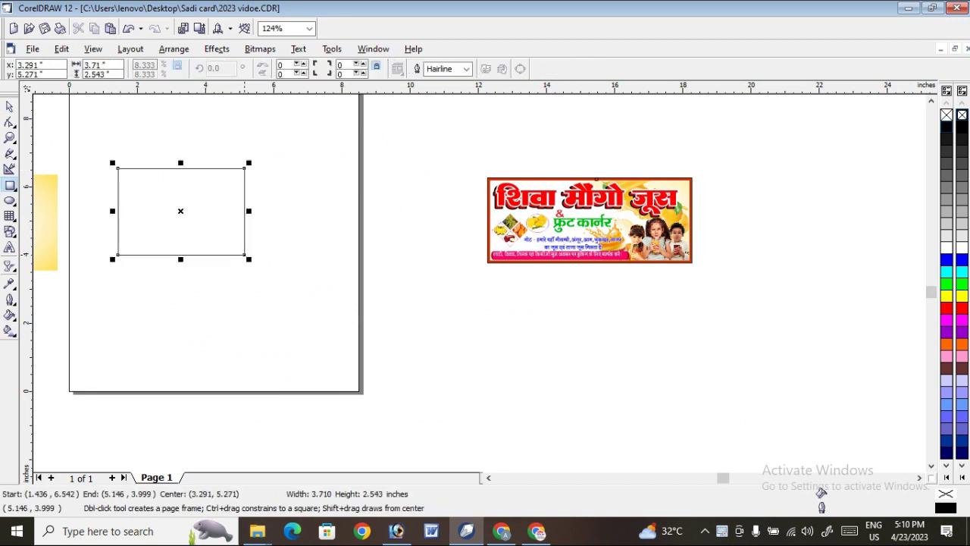
# Step: Set the rectangle's size to 6 inches wide by 2.5 inches high
pyautogui.doubleClick(103, 64)
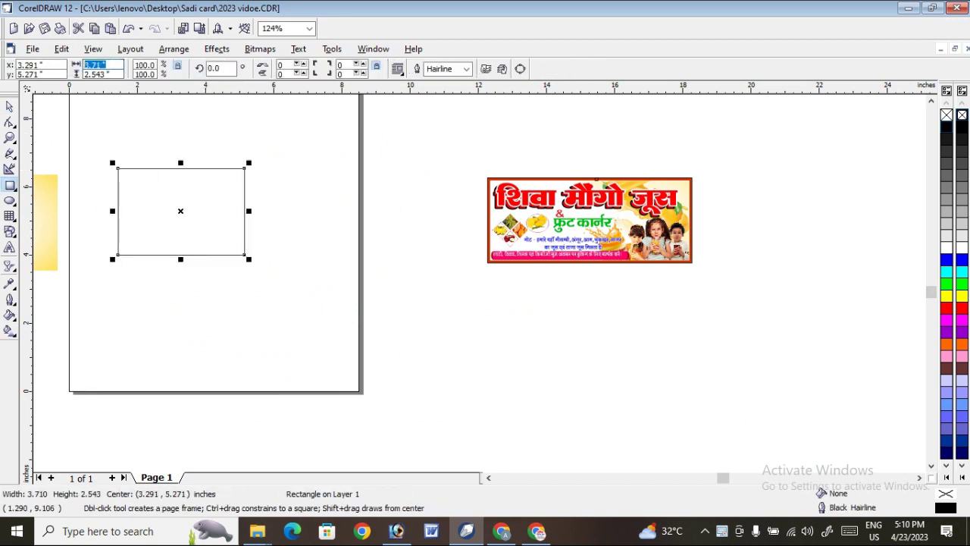
pyautogui.write('6')
pyautogui.press('Tab')
pyautogui.write('2')
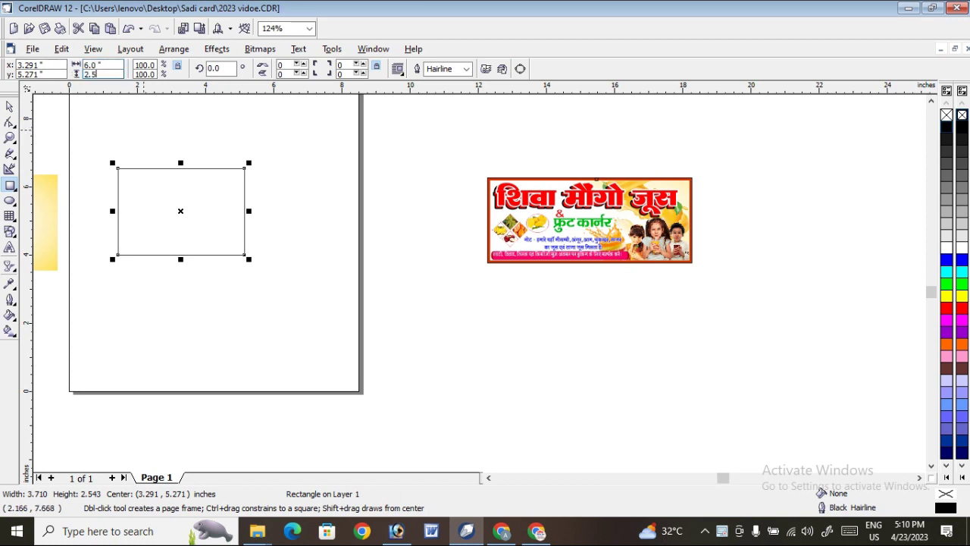
pyautogui.write('.5')
pyautogui.press('Return')
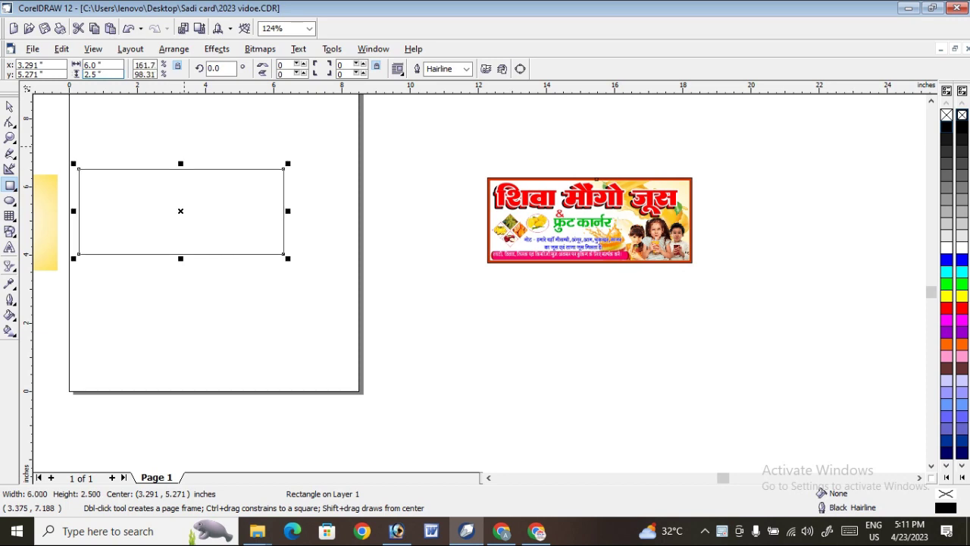
# Step: Centre the rectangle on the page
pyautogui.press('space')
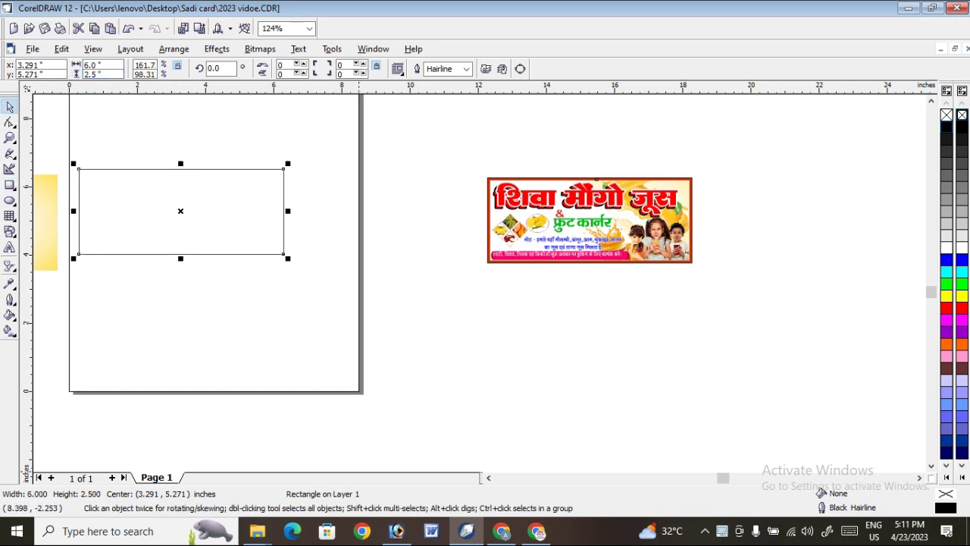
pyautogui.click(284, 177)
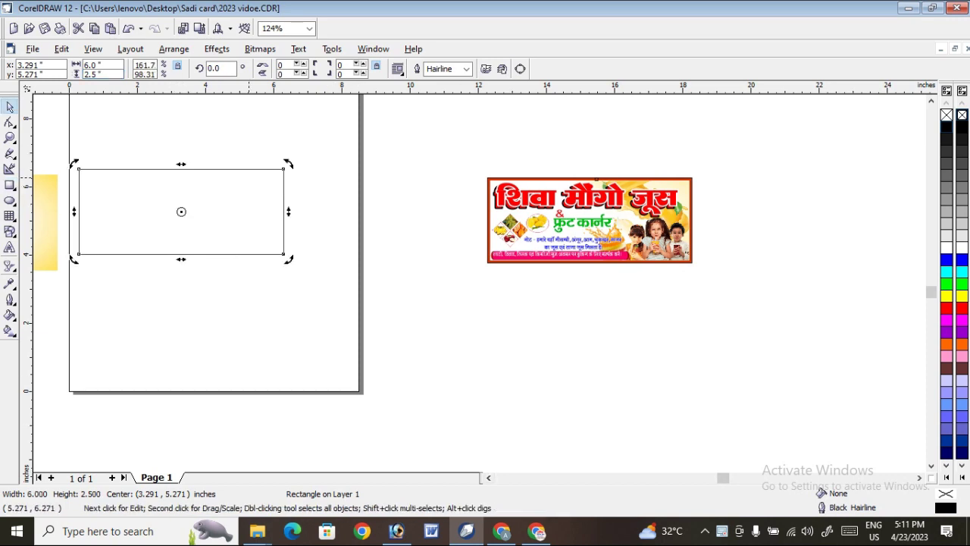
pyautogui.press('p')
pyautogui.click(390, 319)
pyautogui.click(228, 210)
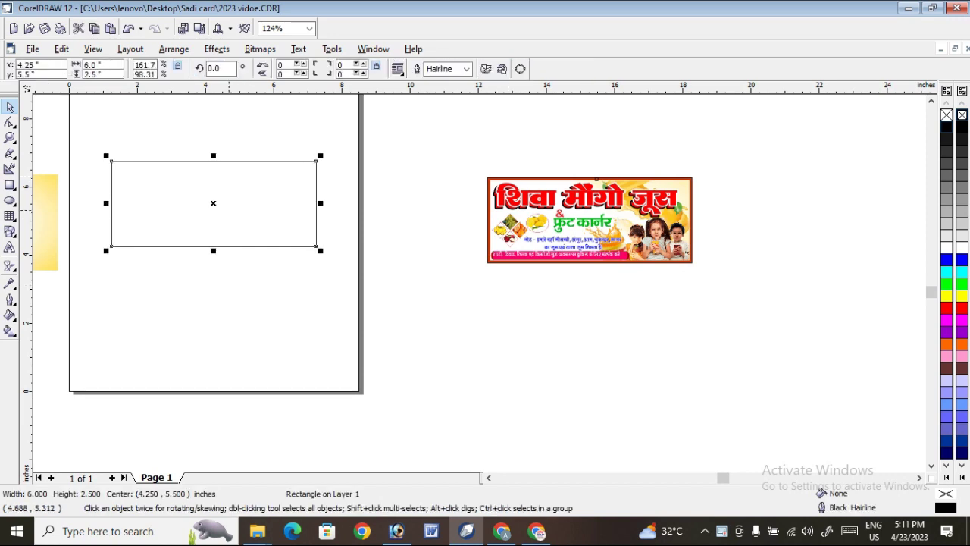
# Step: Add a one-step inside contour of 0.1 inch to the rectangle and break the contour group apart
pyautogui.click(9, 137)
pyautogui.moveTo(93, 150); pyautogui.dragTo(346, 265)
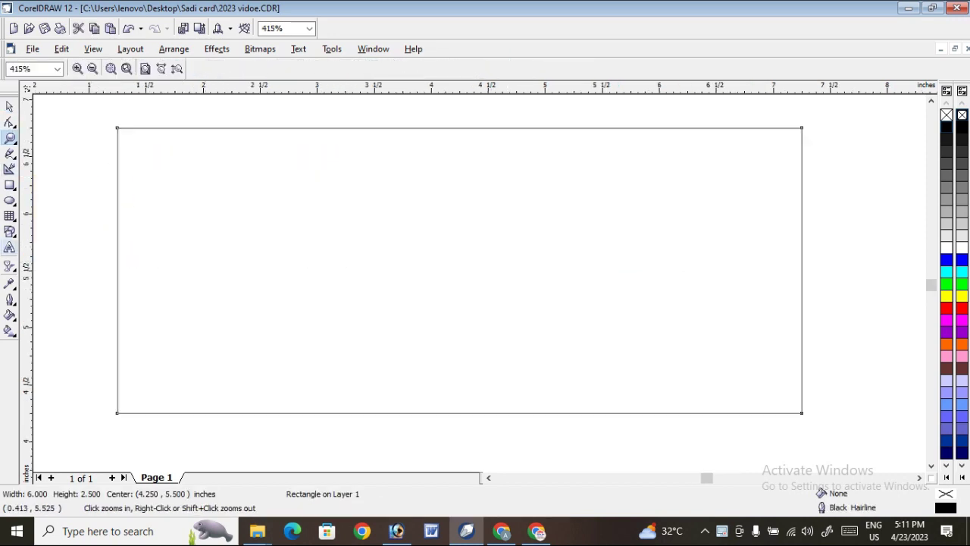
pyautogui.click(9, 265)
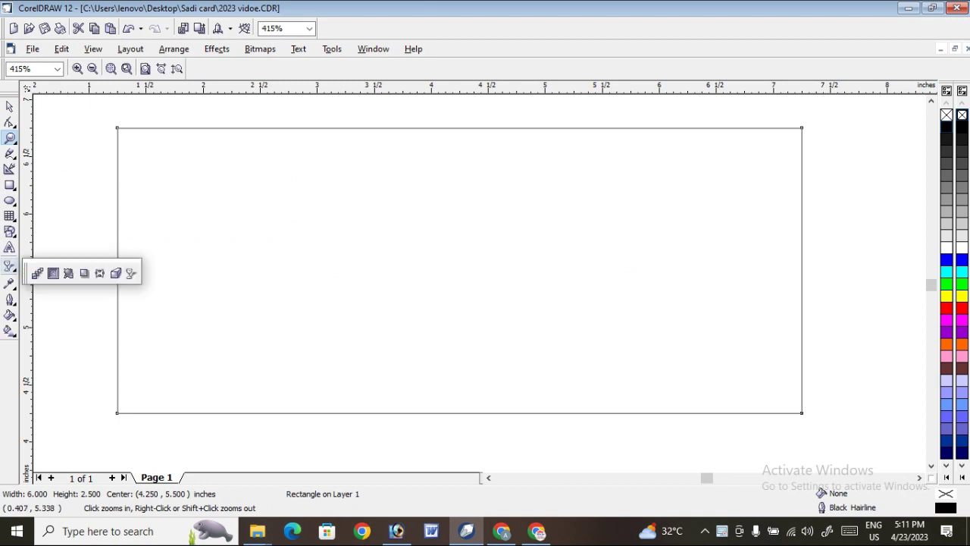
pyautogui.click(53, 273)
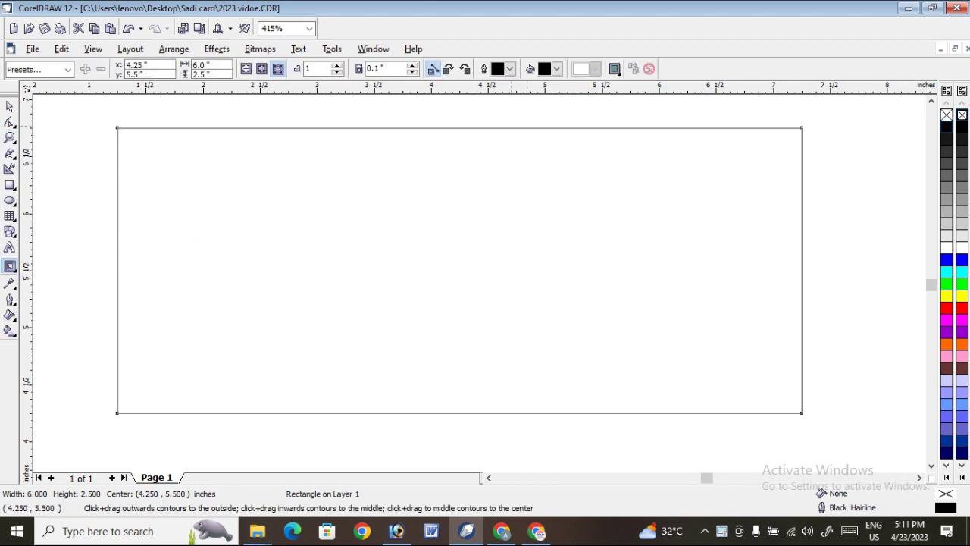
pyautogui.moveTo(458, 129); pyautogui.dragTo(458, 138)
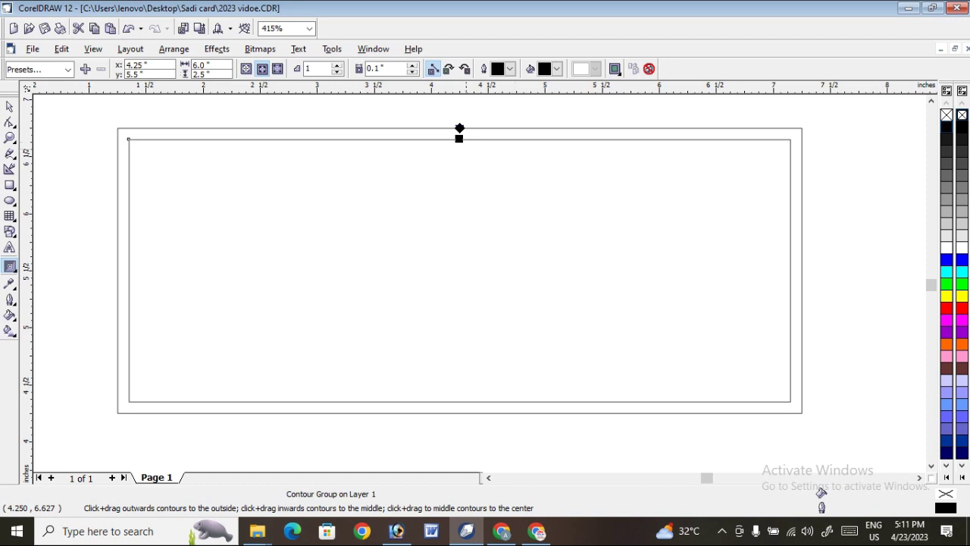
pyautogui.rightClick(459, 139)
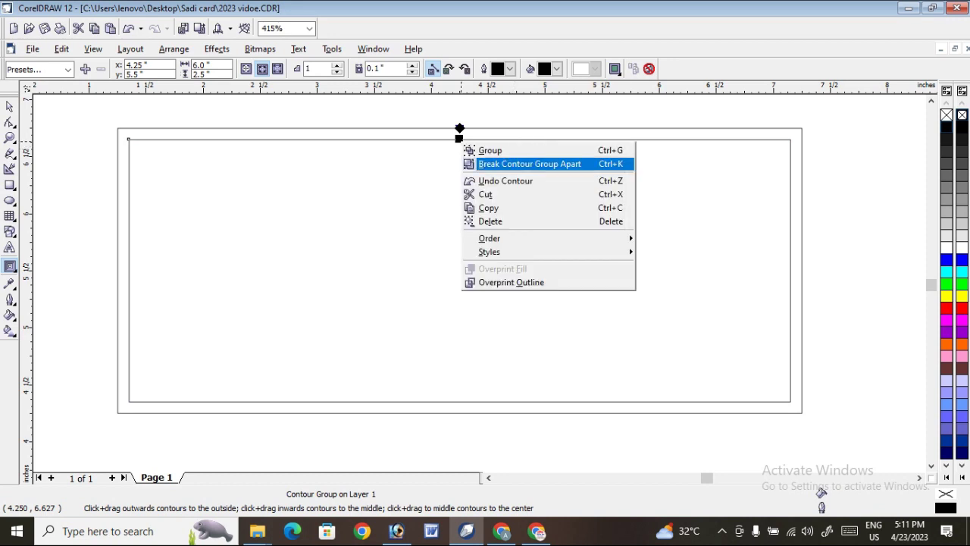
pyautogui.click(516, 162)
pyautogui.click(462, 119)
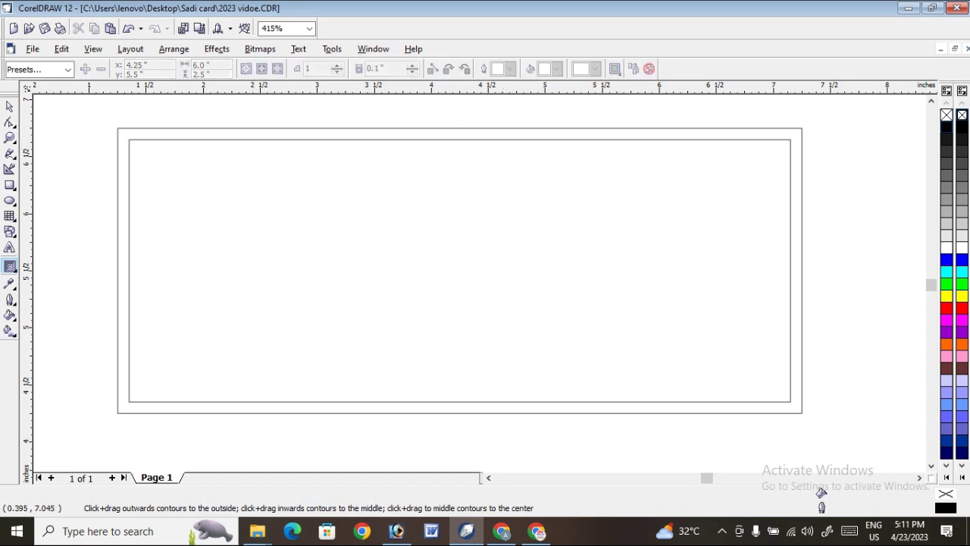
# Step: Fill the outer rectangle with dark brown and the inner rectangle with white to form a border frame
pyautogui.click(9, 107)
pyautogui.click(409, 220)
pyautogui.rightClick(409, 219)
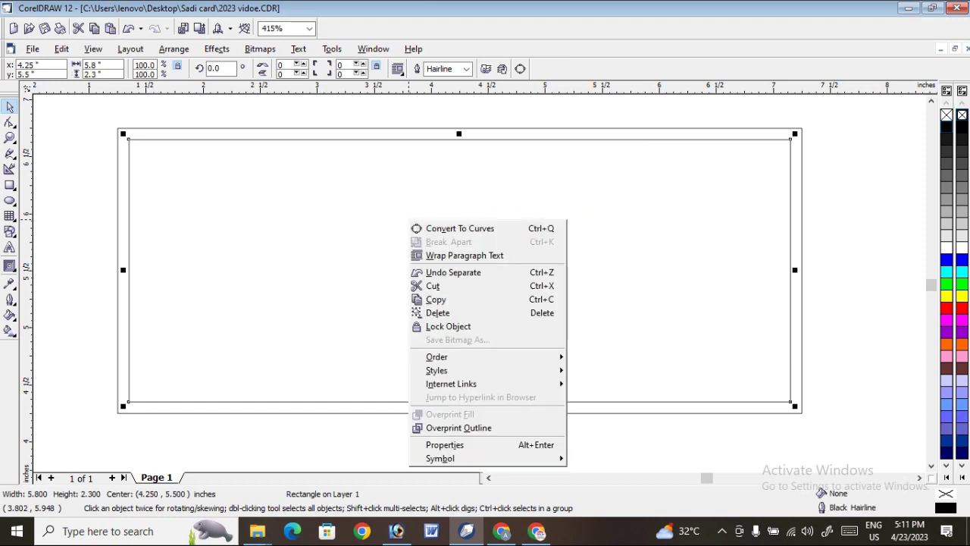
pyautogui.click(402, 113)
pyautogui.click(401, 113)
pyautogui.scroll(-1, 401, 112)
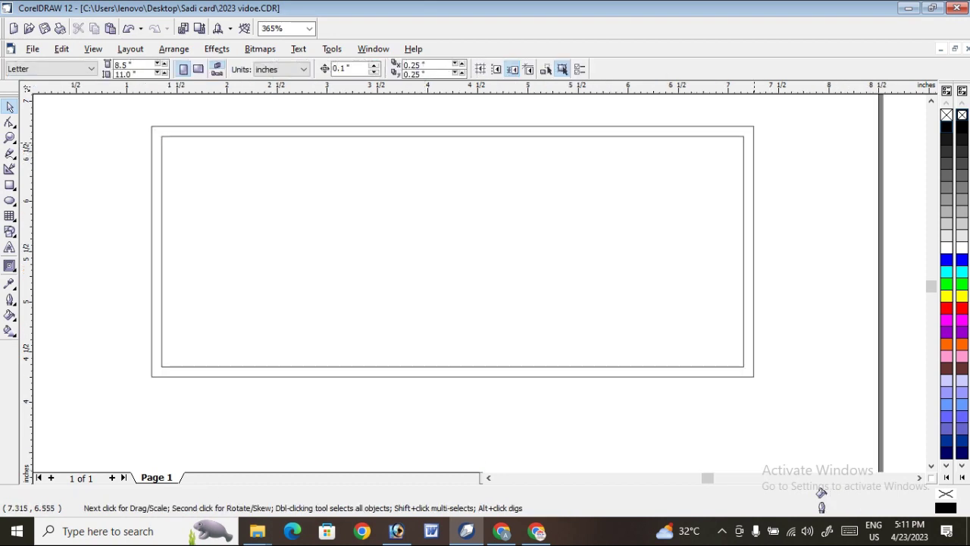
pyautogui.click(754, 143)
pyautogui.click(946, 367)
pyautogui.click(837, 246)
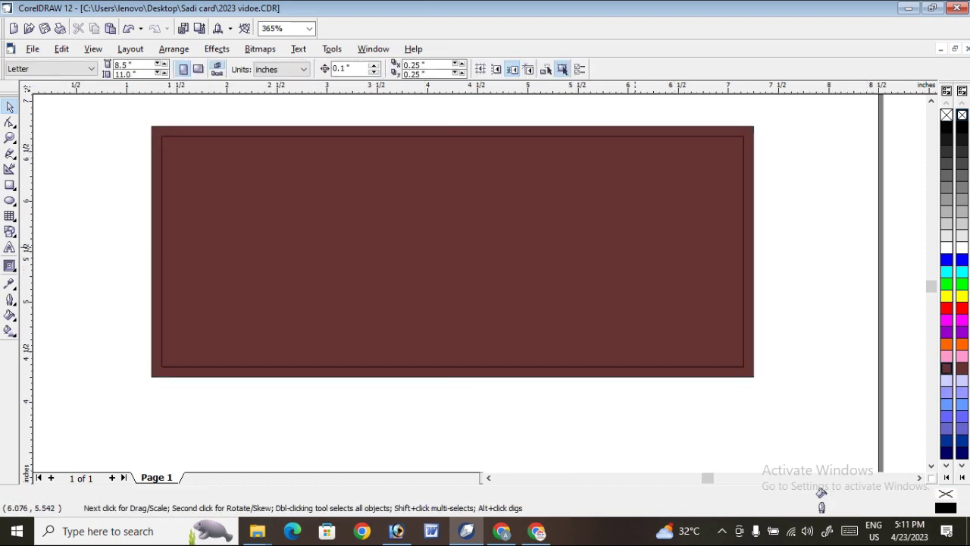
pyautogui.press('Tab')
pyautogui.click(947, 247)
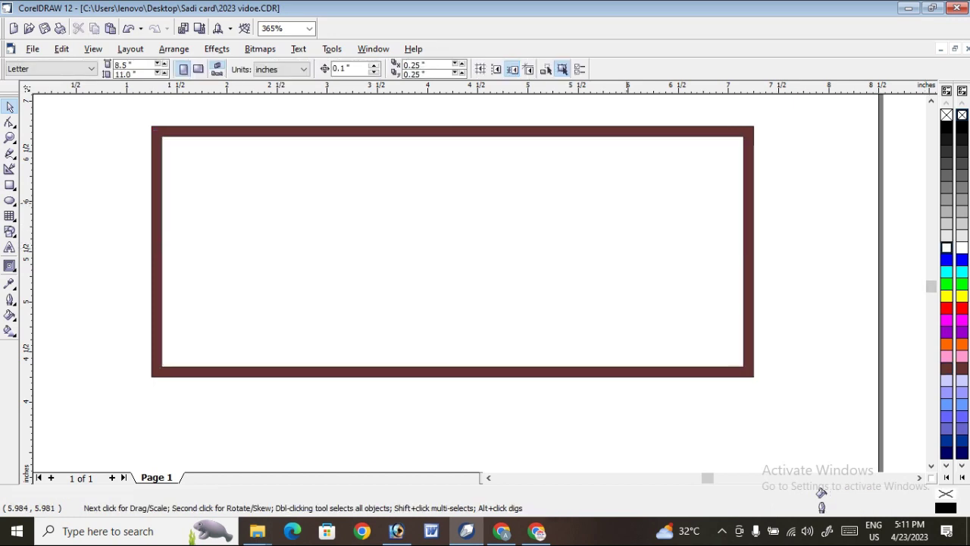
# Step: Place the yellow mango splash image inside the white inner rectangle with PowerClip
pyautogui.scroll(-4, 772, 194)
pyautogui.moveTo(209, 295); pyautogui.dragTo(216, 316)
pyautogui.scroll(-2, 315, 213)
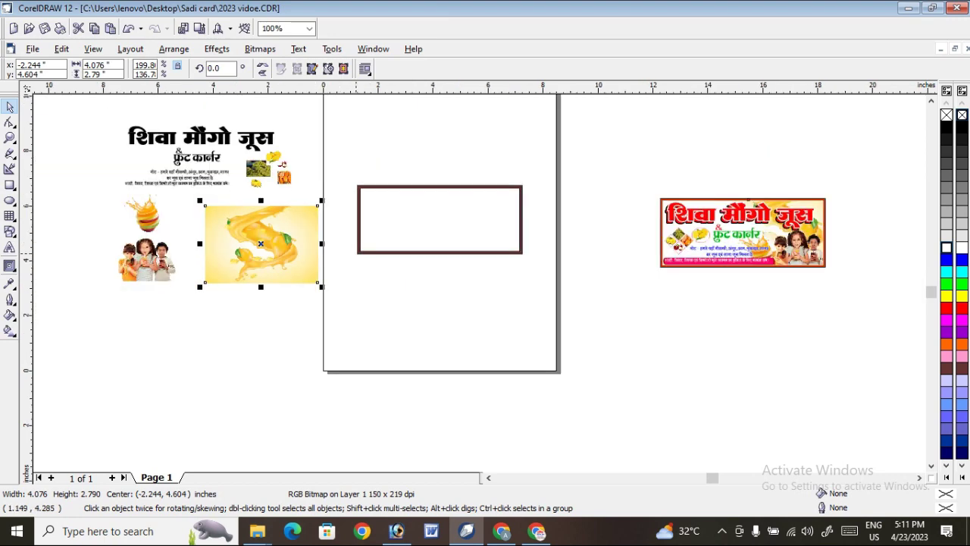
pyautogui.scroll(1, 378, 274)
pyautogui.scroll(-1, 390, 267)
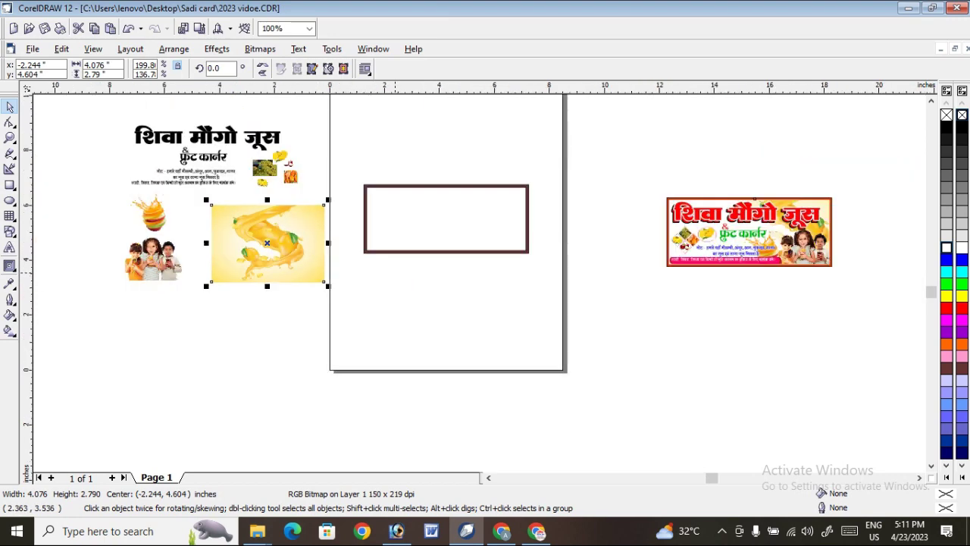
pyautogui.click(268, 277)
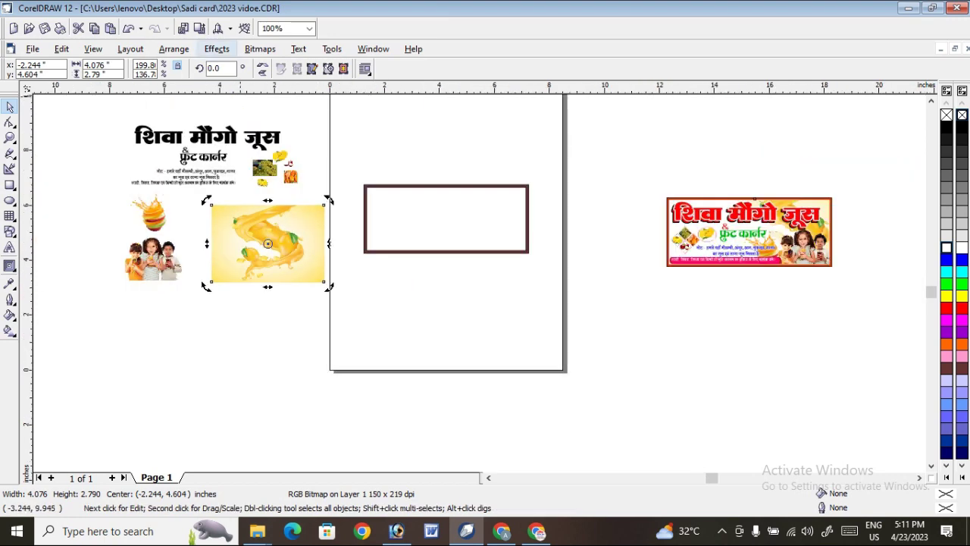
pyautogui.click(218, 49)
pyautogui.moveTo(243, 207)
pyautogui.click(367, 210)
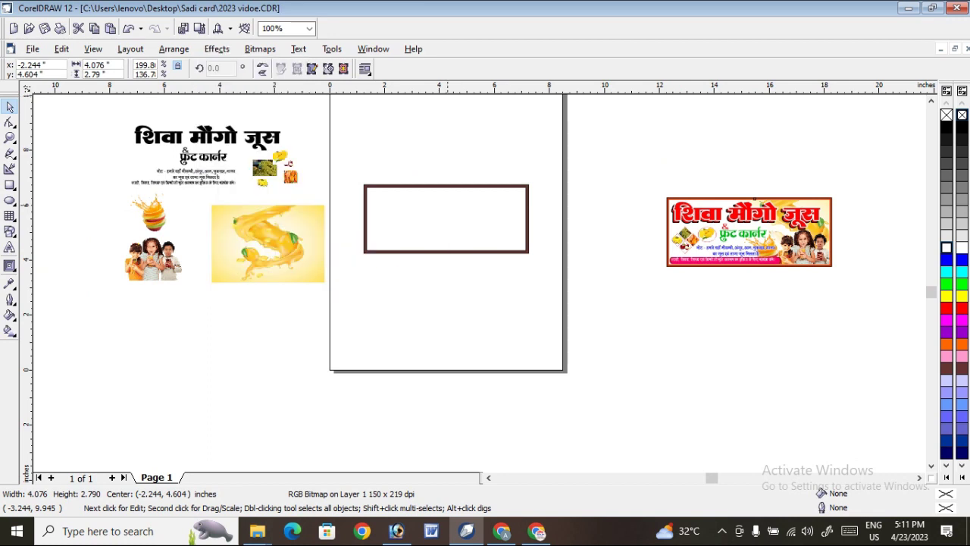
pyautogui.click(491, 203)
# Step: Place the picture of the three children inside the same inner rectangle with PowerClip
pyautogui.click(151, 258)
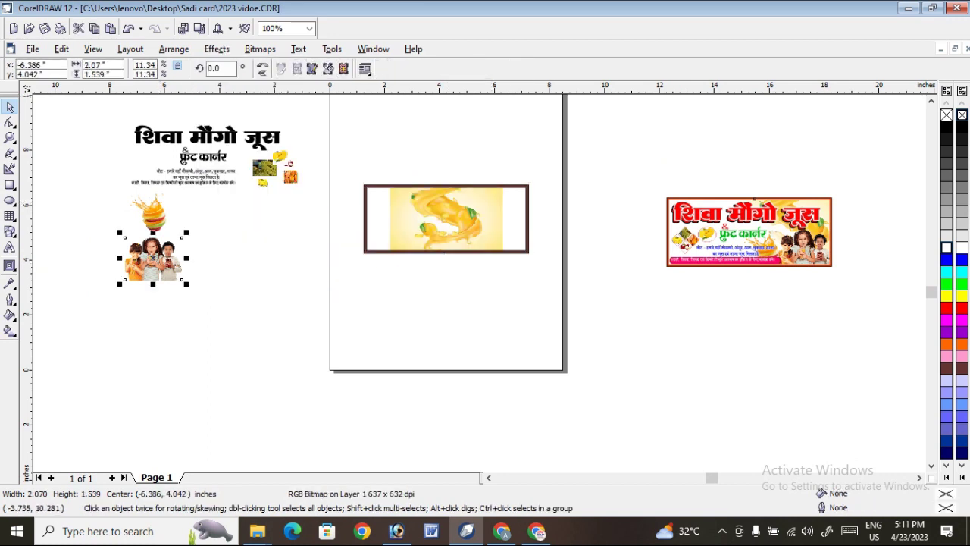
pyautogui.click(217, 48)
pyautogui.moveTo(243, 207)
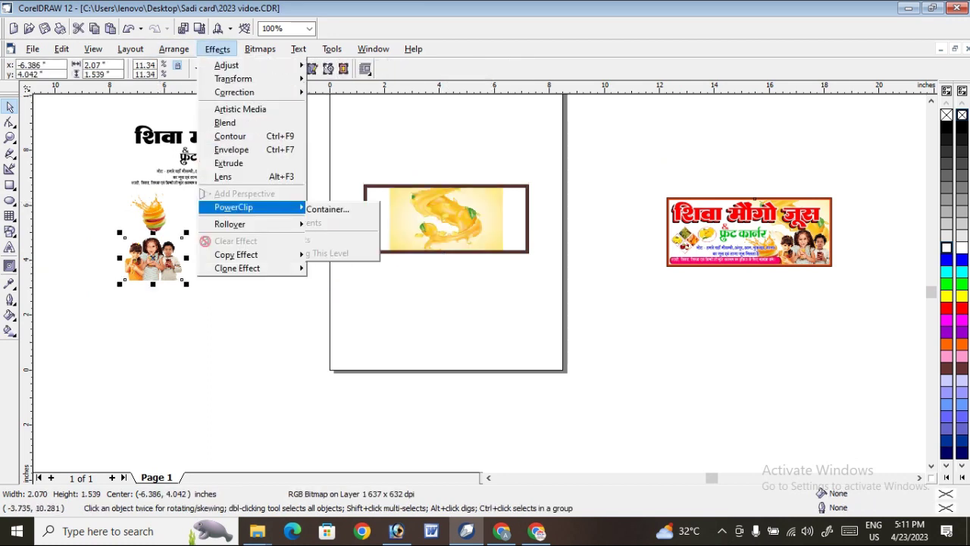
pyautogui.click(349, 207)
pyautogui.click(455, 220)
# Step: Place the sliced fruit splash image inside the inner rectangle with PowerClip
pyautogui.click(152, 214)
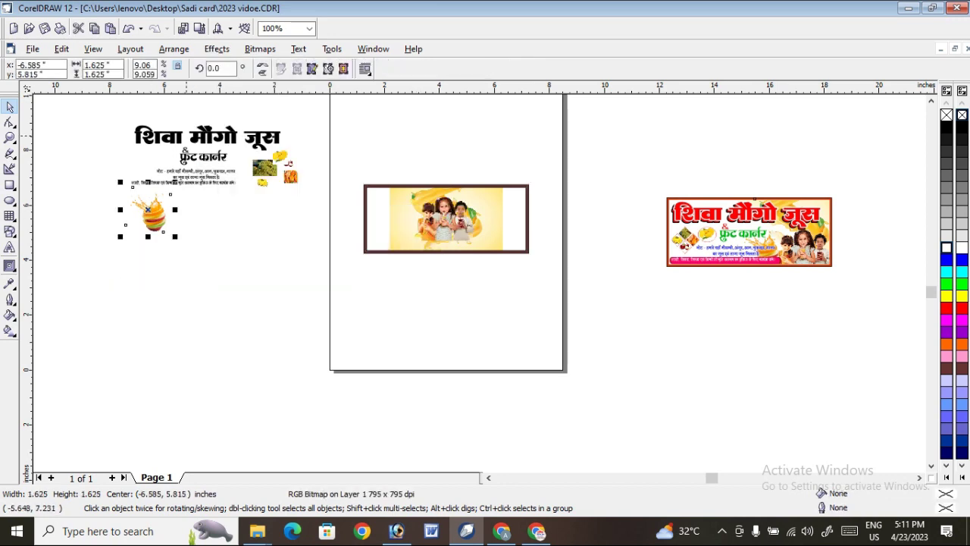
pyautogui.click(217, 48)
pyautogui.moveTo(250, 207)
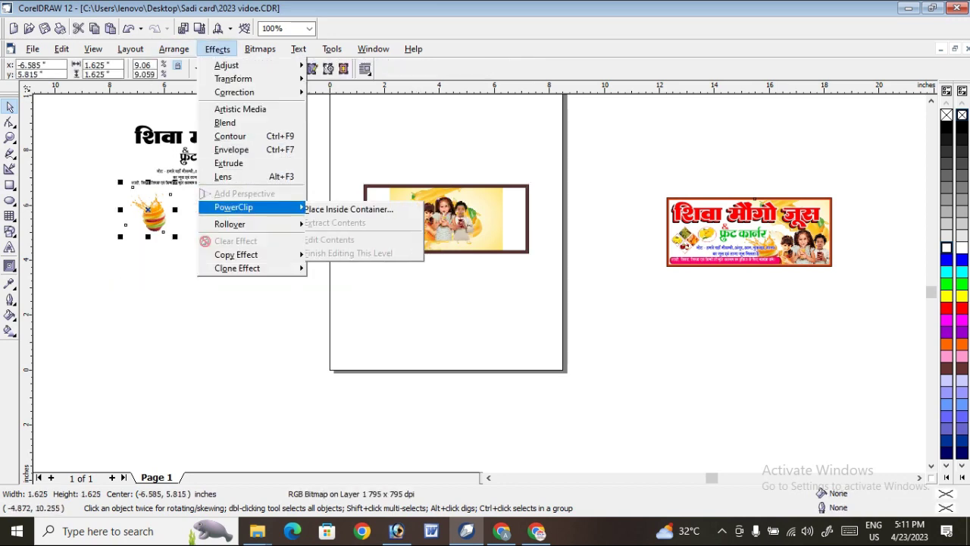
pyautogui.click(349, 208)
pyautogui.click(454, 219)
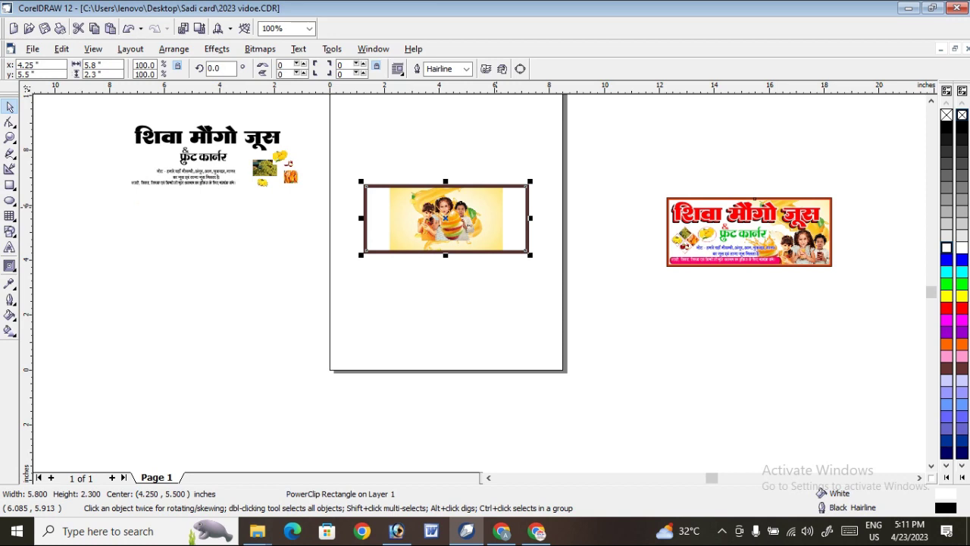
# Step: Open the inner rectangle's PowerClip contents for editing and move the sliced fruit and the three children left, away from their stacked position
pyautogui.rightClick(494, 206)
pyautogui.click(531, 230)
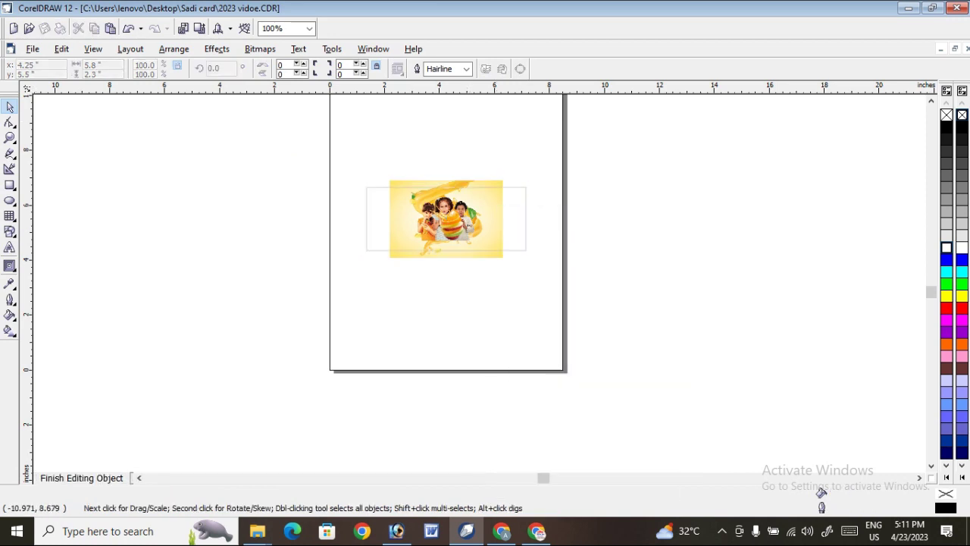
pyautogui.press('z')
pyautogui.moveTo(458, 246); pyautogui.dragTo(458, 245)
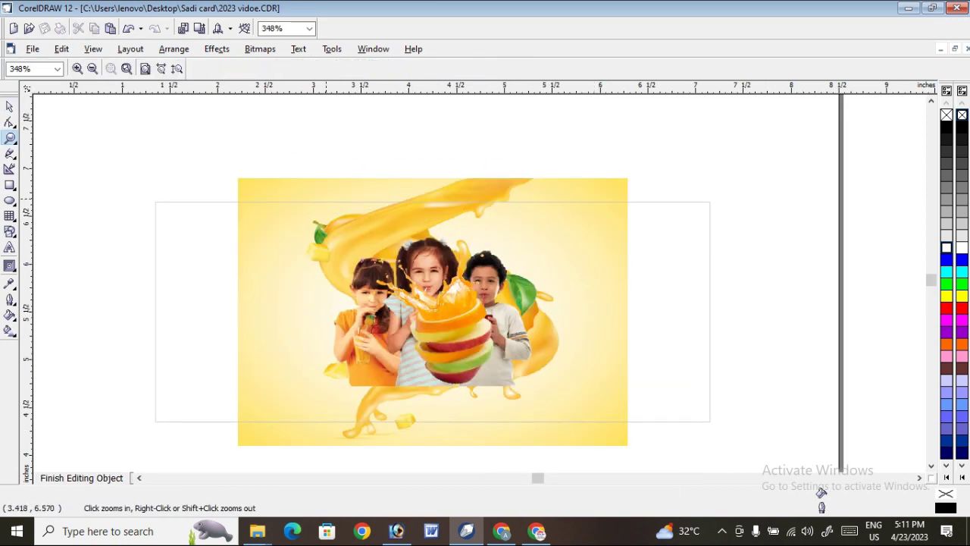
pyautogui.moveTo(310, 248); pyautogui.dragTo(815, 428)
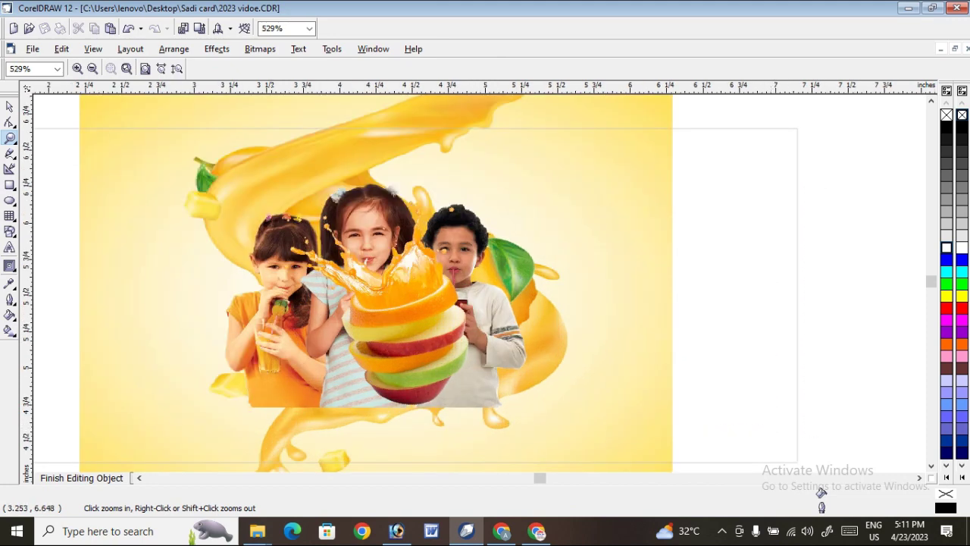
pyautogui.click(10, 107)
pyautogui.scroll(-1, 502, 180)
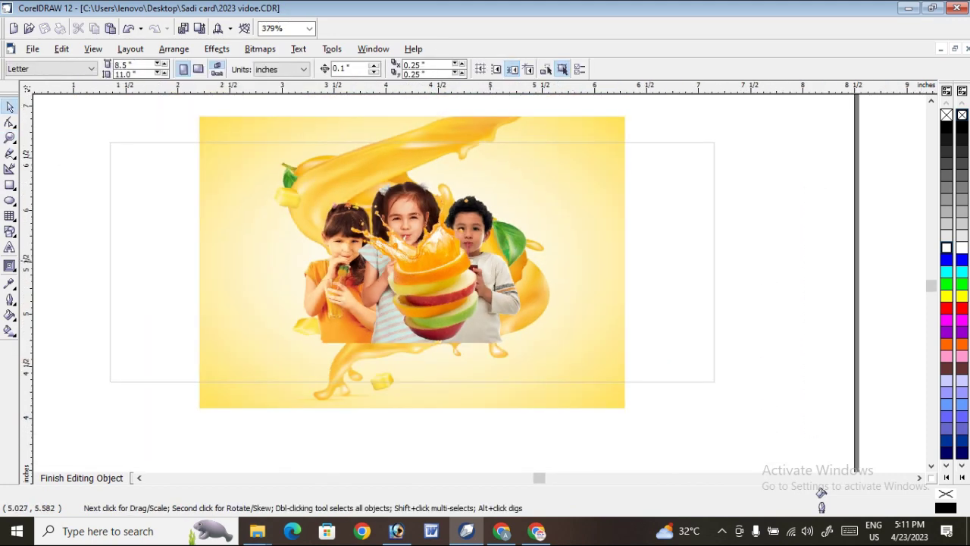
pyautogui.moveTo(435, 292); pyautogui.dragTo(223, 296)
pyautogui.moveTo(409, 250); pyautogui.dragTo(356, 316)
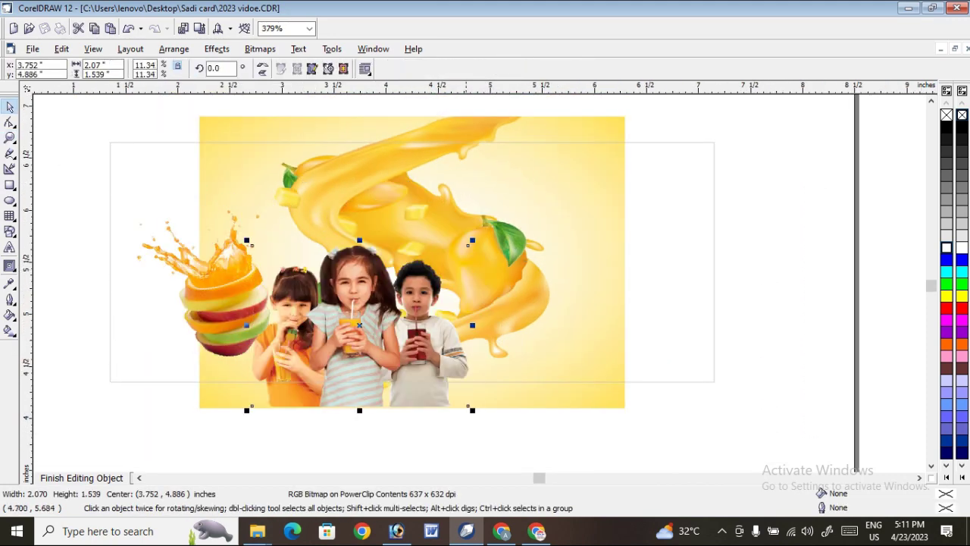
# Step: Move the mango splash to the frame's right end at about 3.62 by 2.48 inches and place the children over its lower right
pyautogui.moveTo(358, 234); pyautogui.dragTo(513, 235)
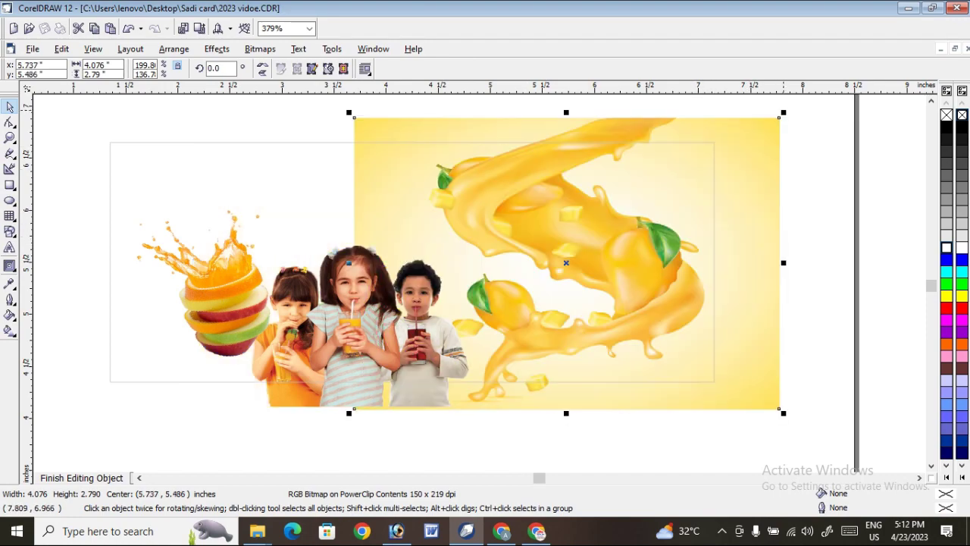
pyautogui.moveTo(783, 112); pyautogui.dragTo(736, 145)
pyautogui.moveTo(697, 213); pyautogui.dragTo(697, 198)
pyautogui.click(685, 224)
pyautogui.click(429, 302)
pyautogui.moveTo(412, 341); pyautogui.dragTo(663, 325)
# Step: Apply a linear fountain transparency to the mango splash image so that its left side fades out
pyautogui.click(450, 273)
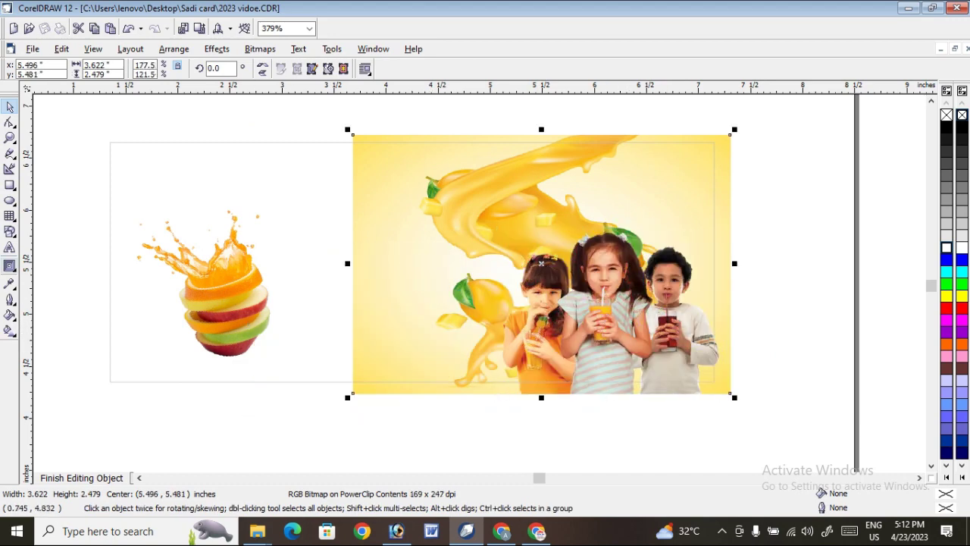
pyautogui.click(10, 265)
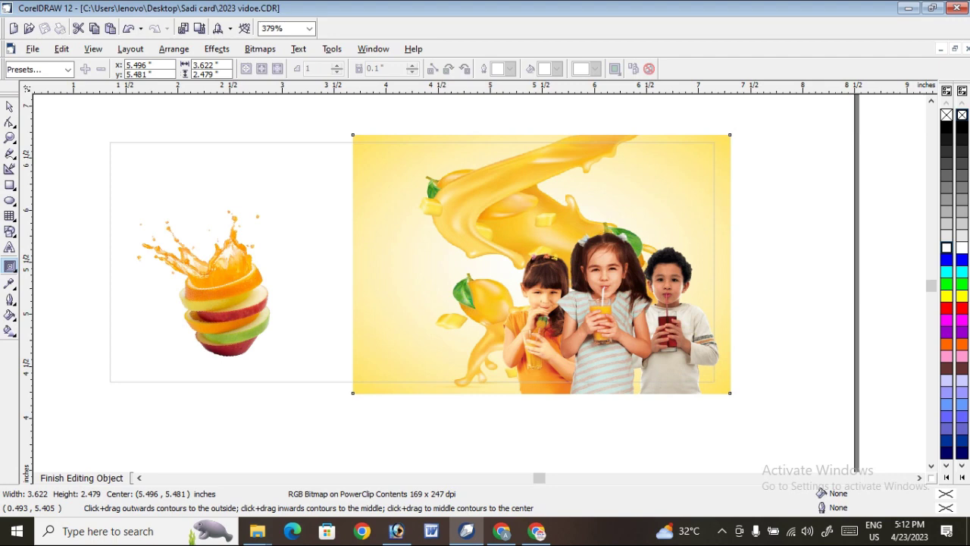
pyautogui.click(11, 267)
pyautogui.click(131, 273)
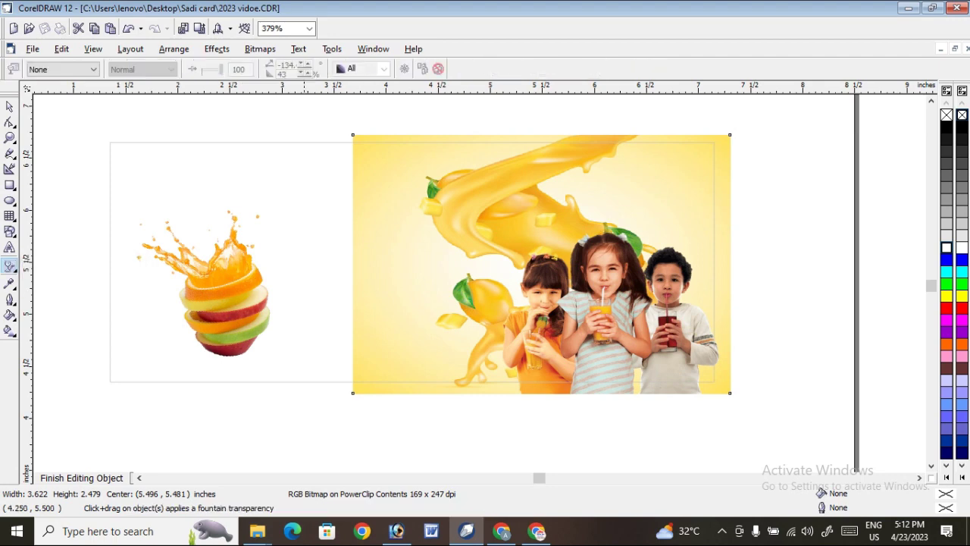
pyautogui.moveTo(496, 168); pyautogui.dragTo(396, 225)
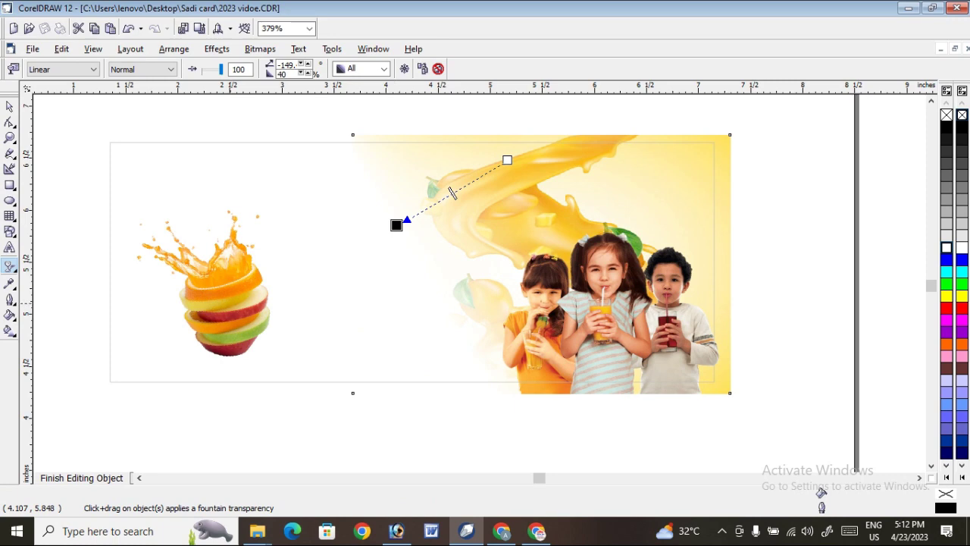
# Step: Move the sliced fruit splash beside the children on their left and finish editing the PowerClip contents
pyautogui.click(10, 106)
pyautogui.moveTo(215, 263); pyautogui.dragTo(457, 320)
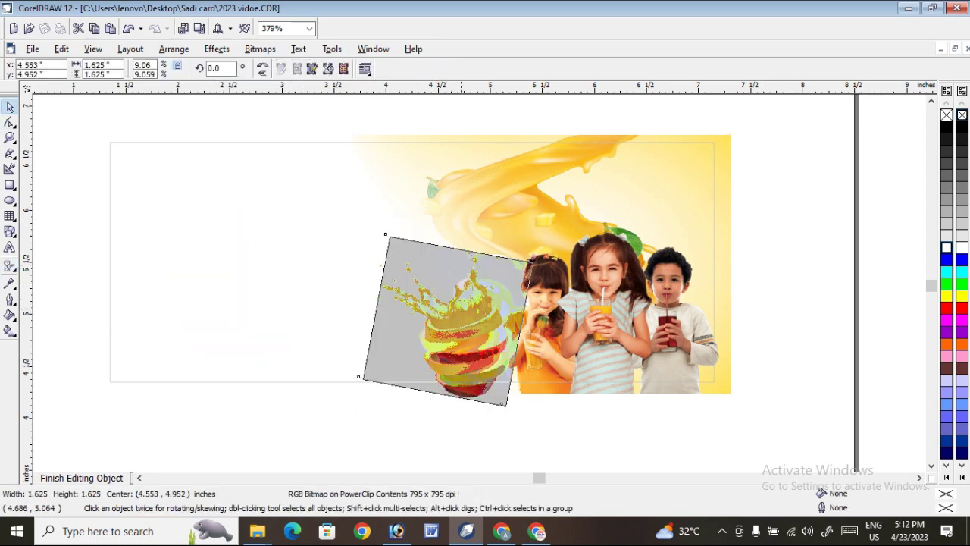
pyautogui.click(81, 477)
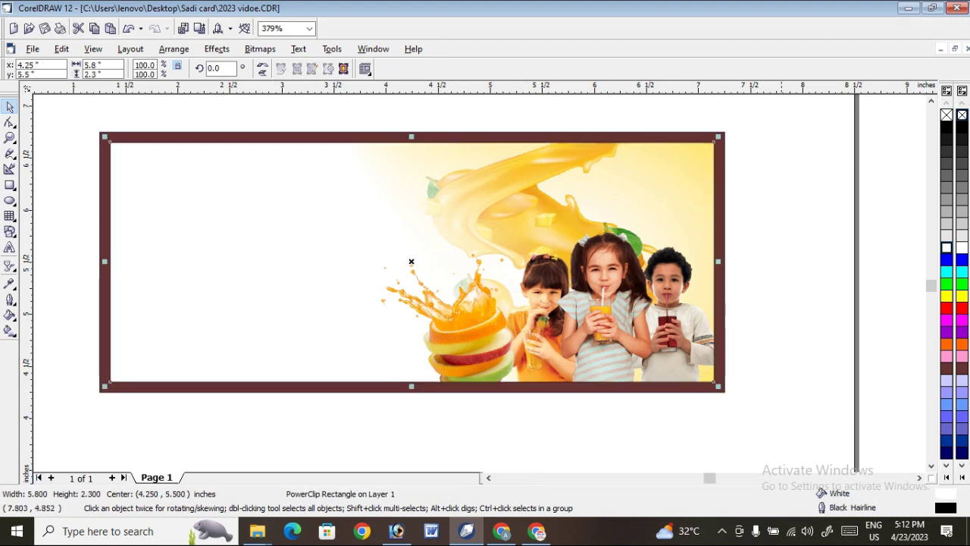
pyautogui.click(746, 215)
# Step: Change the fill of the outer border rectangle to red
pyautogui.scroll(-6, 727, 138)
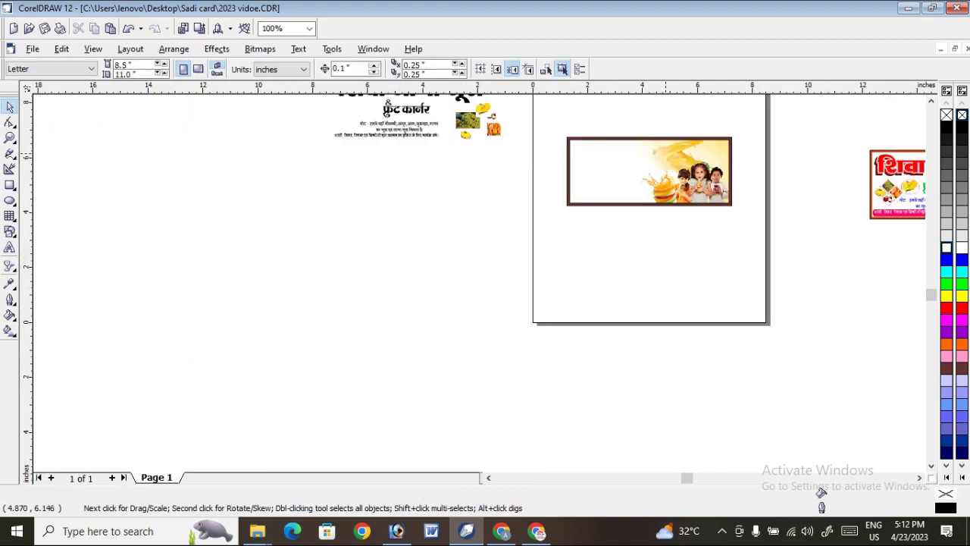
pyautogui.scroll(2, 665, 154)
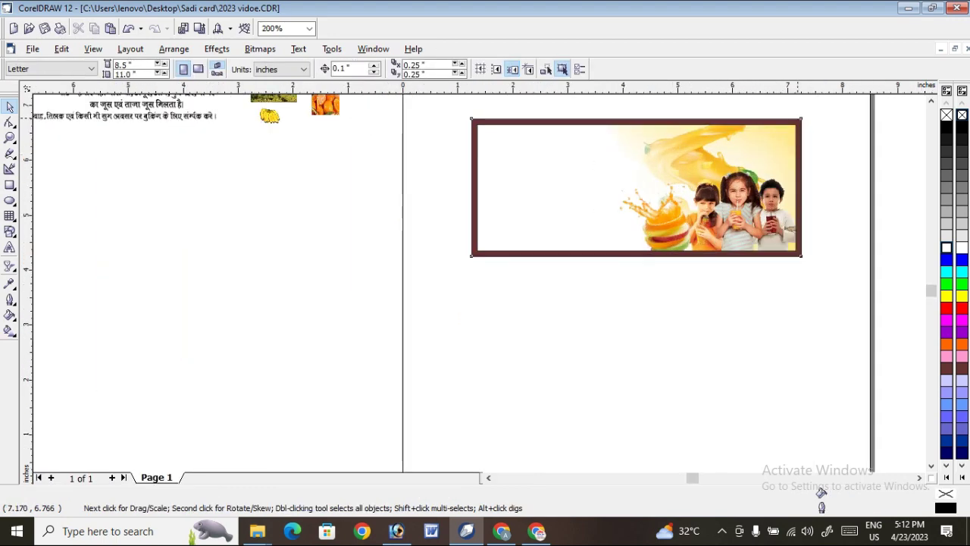
pyautogui.click(797, 119)
pyautogui.click(946, 308)
pyautogui.click(885, 201)
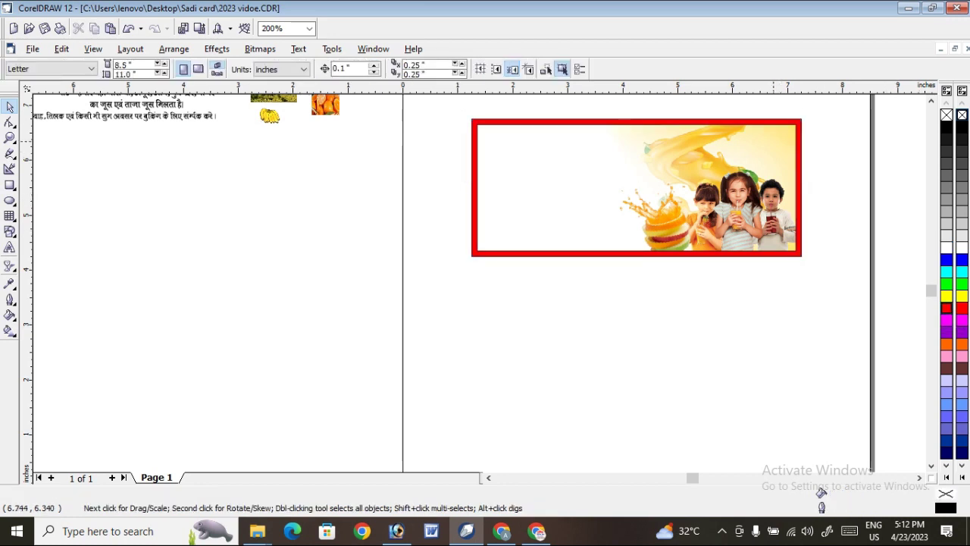
# Step: Give the inner PowerClip rectangle a white 0.028 in outline with Behind fill and Scale with image enabled
pyautogui.click(773, 141)
pyautogui.rightClick(946, 247)
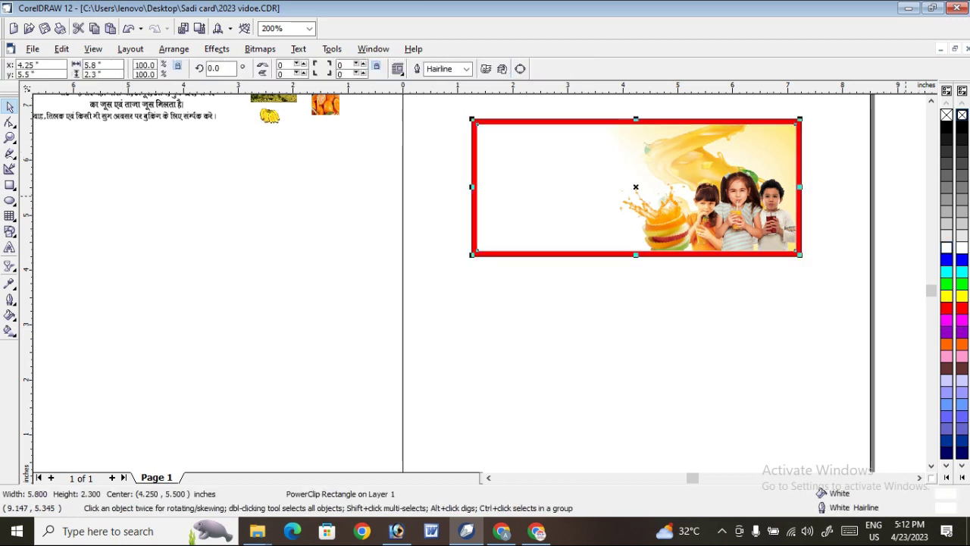
pyautogui.press('F12')
pyautogui.click(402, 190)
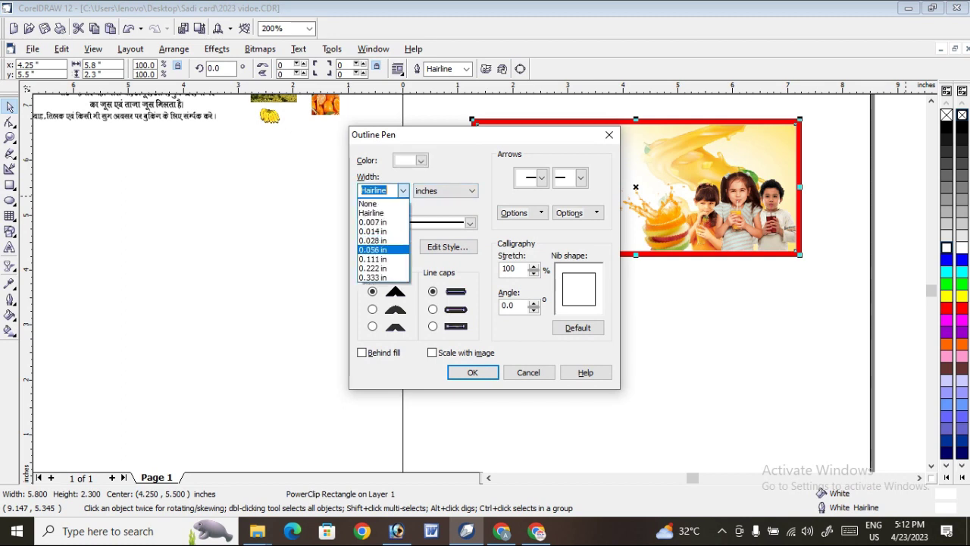
pyautogui.click(373, 240)
pyautogui.click(432, 353)
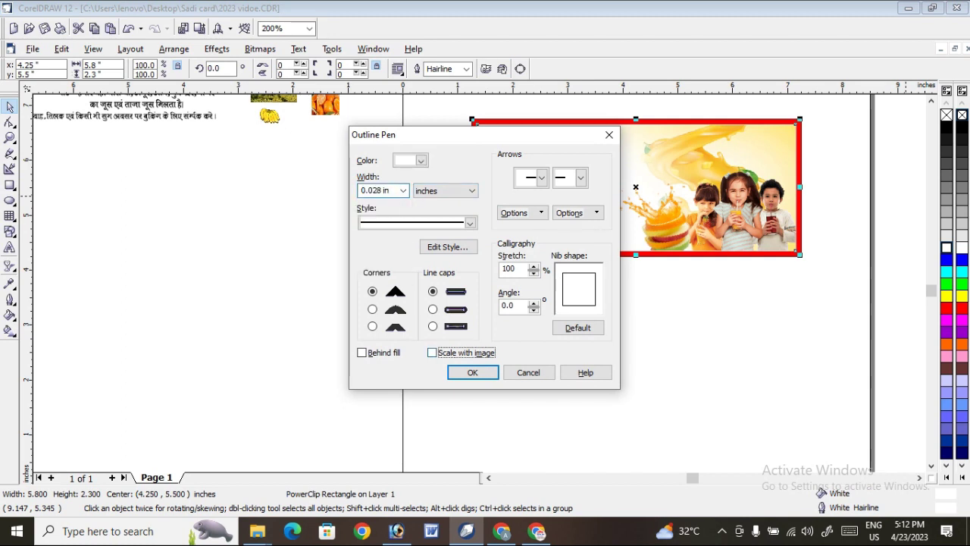
pyautogui.click(361, 352)
pyautogui.click(472, 372)
pyautogui.click(579, 313)
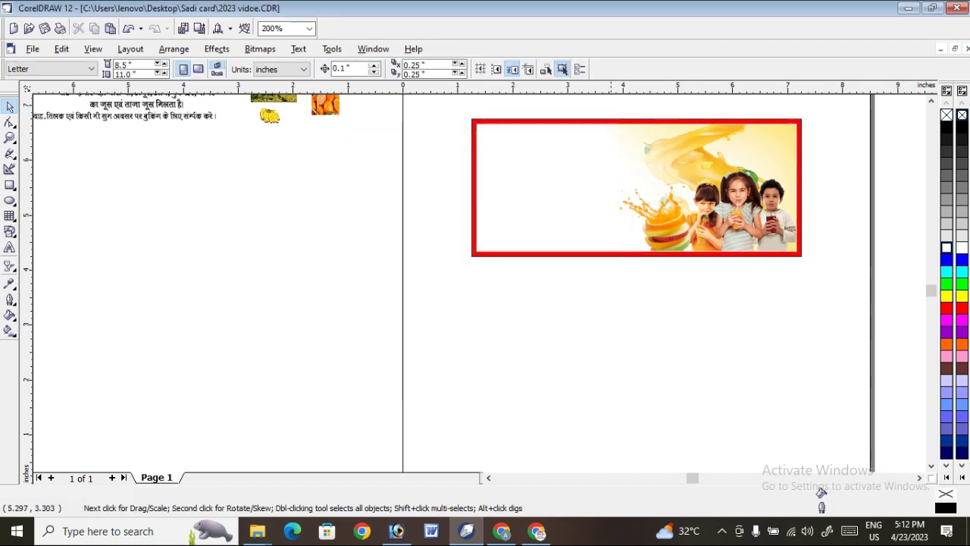
pyautogui.scroll(-1, 303, 205)
pyautogui.scroll(2, 404, 153)
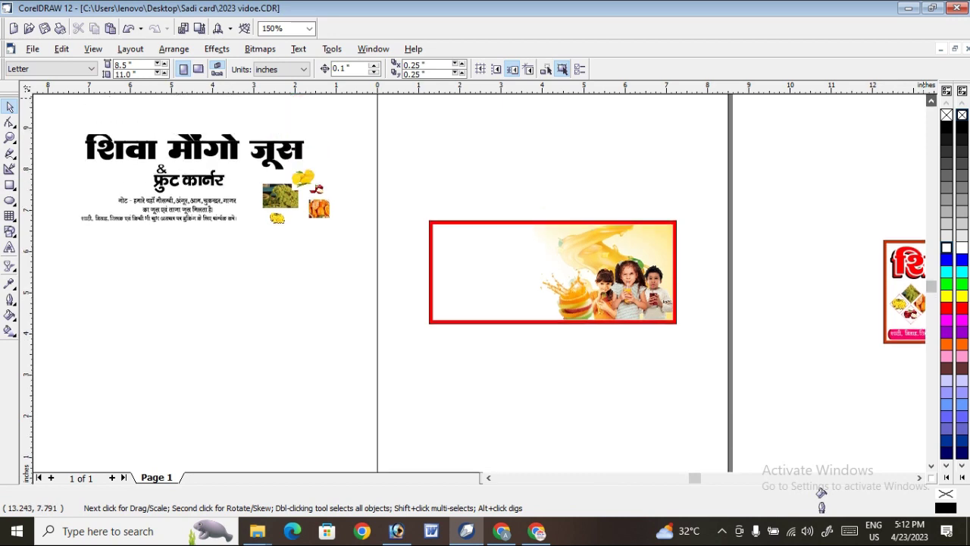
pyautogui.moveTo(262, 145); pyautogui.dragTo(658, 246)
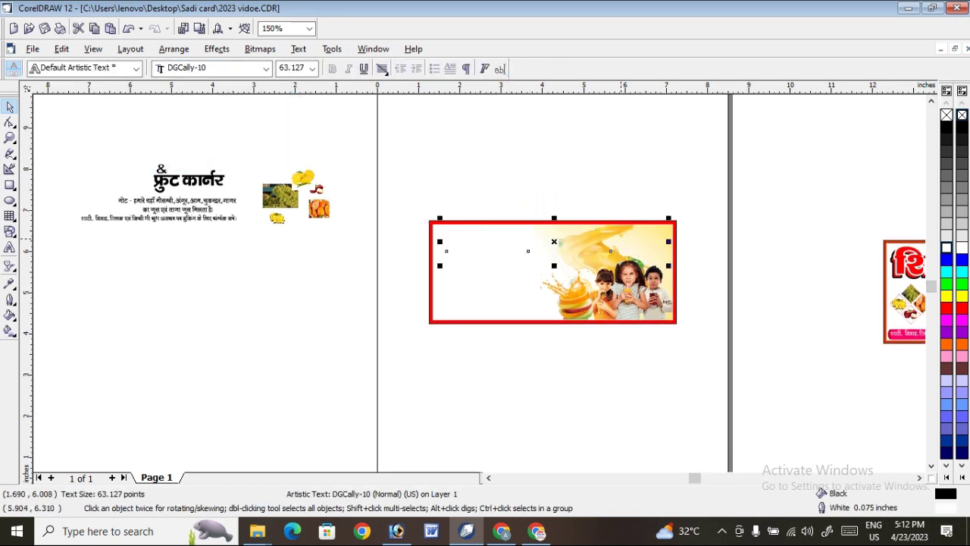
pyautogui.hotkey('ctrl', 'z')
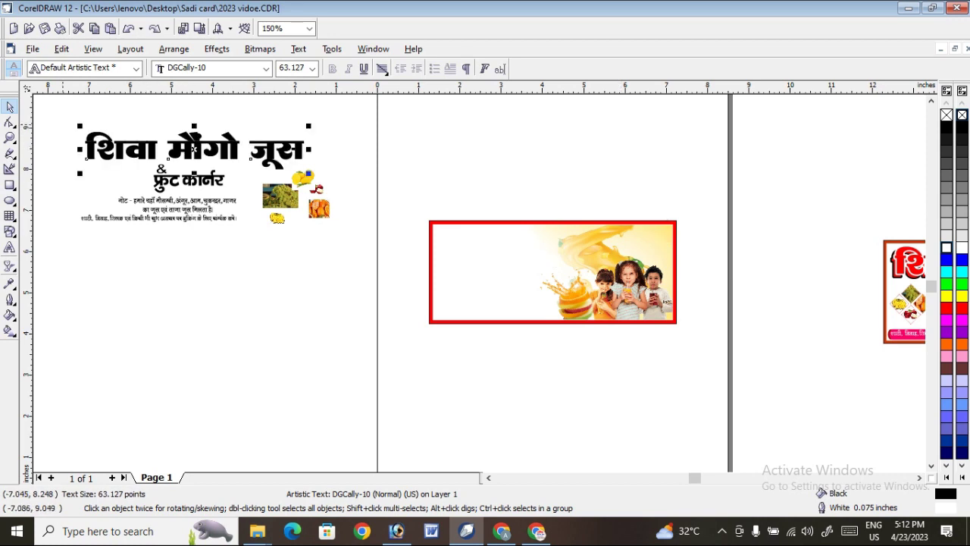
# Step: Bring all the Hindi text lines and small fruit pictures beside the page to the front of the stacking order
pyautogui.moveTo(46, 106); pyautogui.dragTo(344, 274)
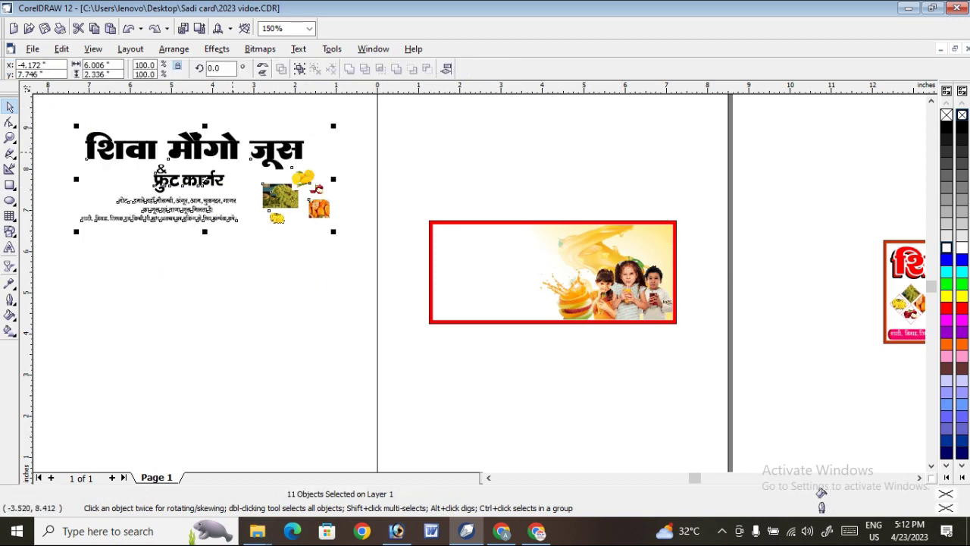
pyautogui.rightClick(231, 152)
pyautogui.moveTo(261, 272)
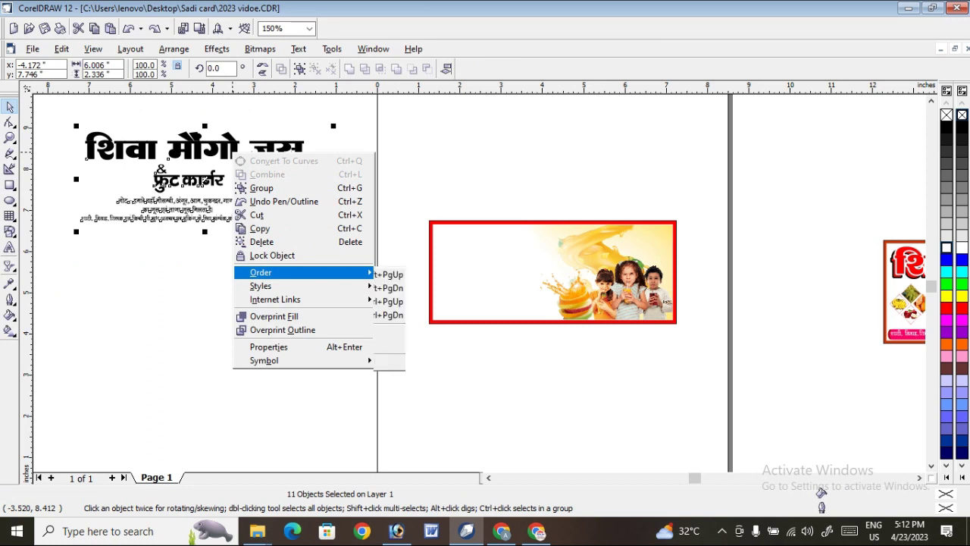
pyautogui.click(406, 275)
pyautogui.press('Escape')
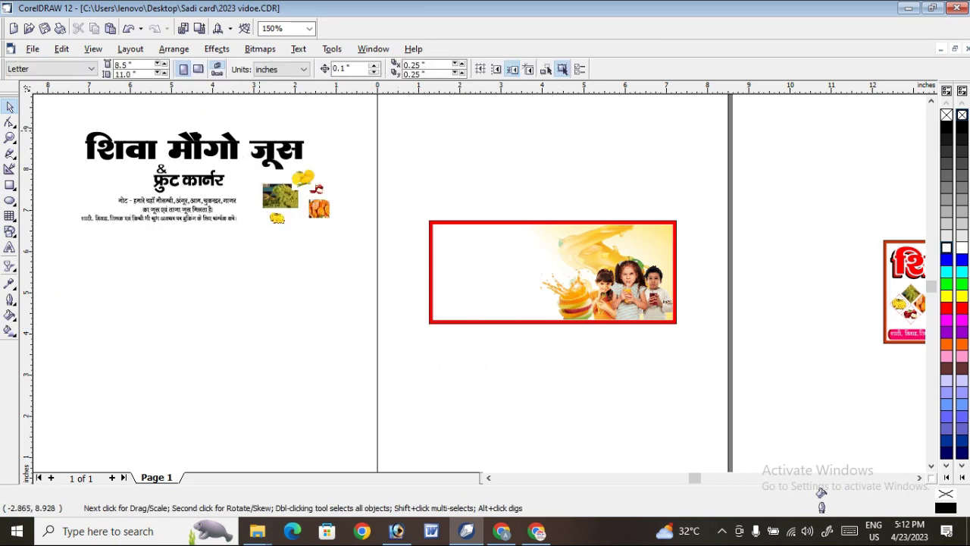
# Step: Move the शिवा मौंगो जूस heading onto the upper part of the banner
pyautogui.moveTo(269, 147); pyautogui.dragTo(615, 240)
pyautogui.moveTo(538, 241); pyautogui.dragTo(538, 241)
pyautogui.press('Escape')
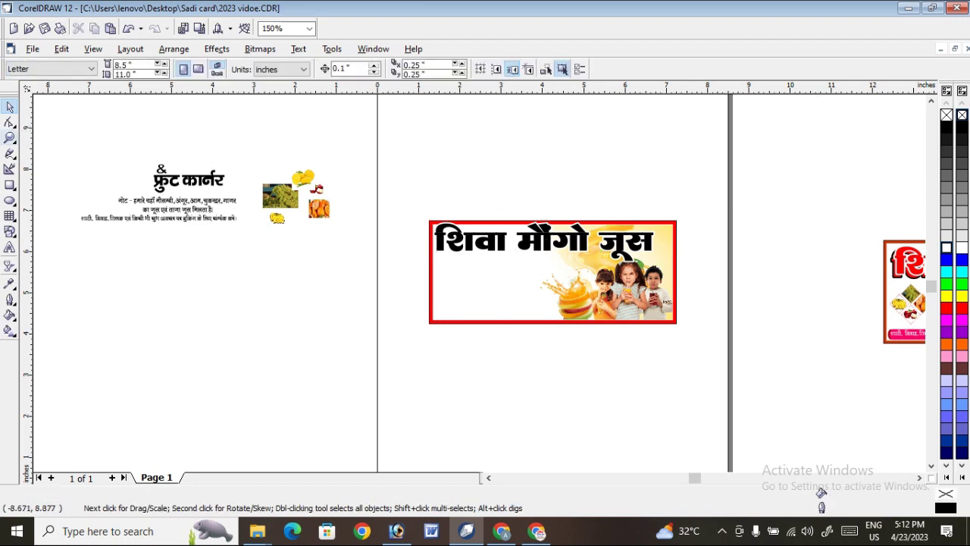
# Step: Remove the white outline from the शिवा मौंगो जूस heading and shift it slightly right and down, clear of the red border
pyautogui.press('z')
pyautogui.moveTo(737, 294); pyautogui.dragTo(737, 294)
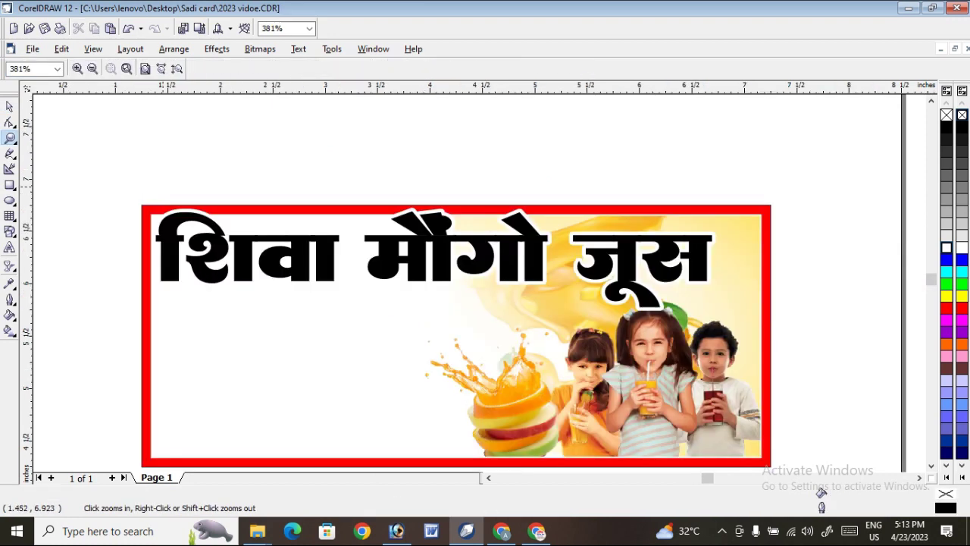
pyautogui.moveTo(163, 187)
pyautogui.mouseDown()
pyautogui.moveTo(368, 300)
pyautogui.moveTo(804, 355)
pyautogui.mouseUp()
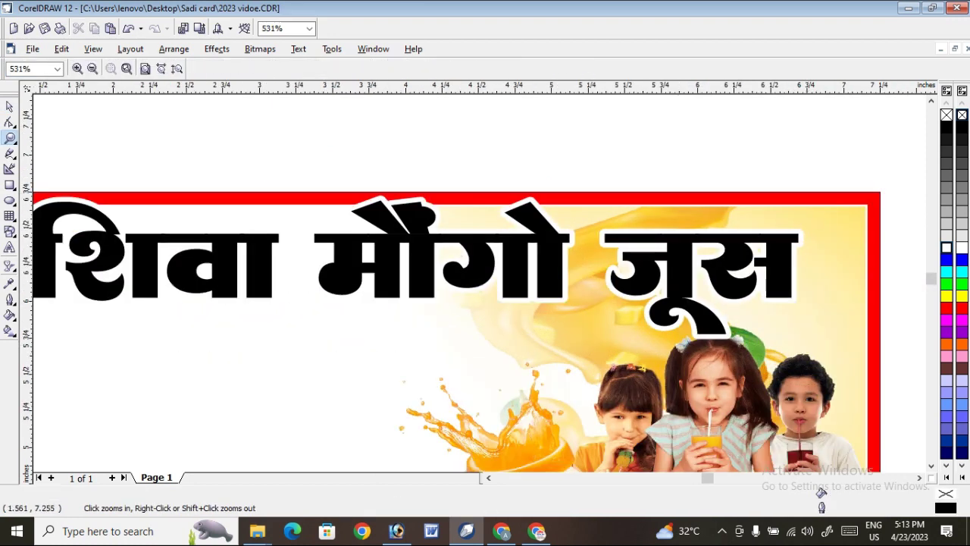
pyautogui.press('space')
pyautogui.scroll(-1, 510, 266)
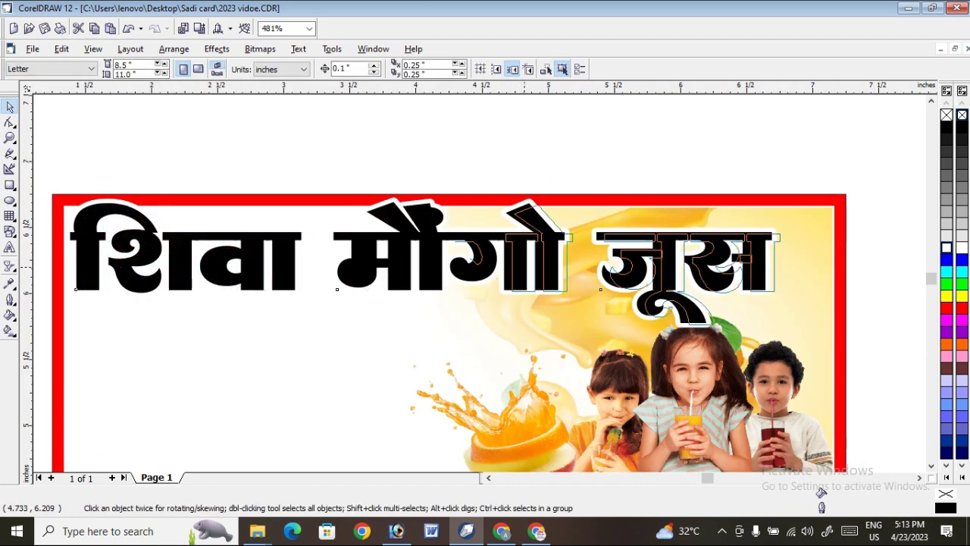
pyautogui.moveTo(522, 267); pyautogui.dragTo(524, 267)
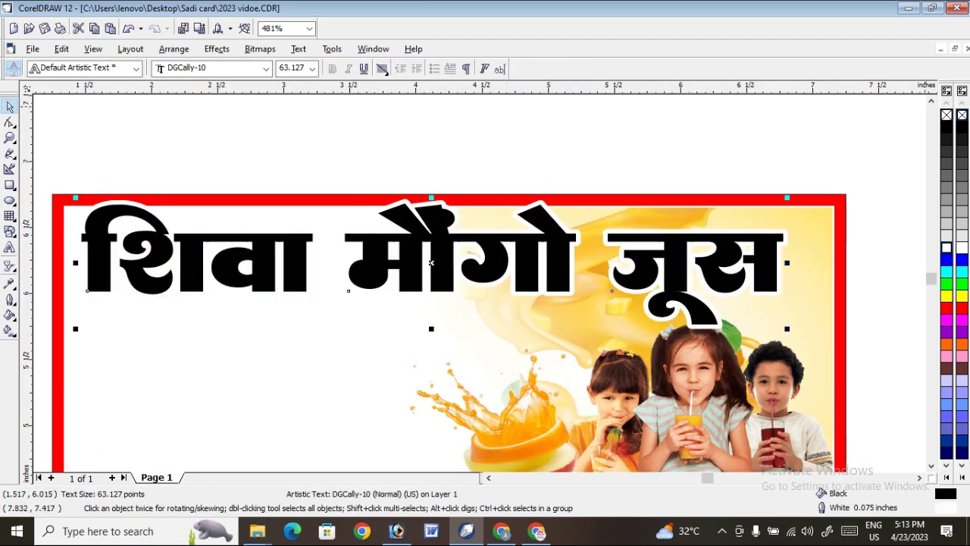
pyautogui.moveTo(430, 262); pyautogui.dragTo(443, 278)
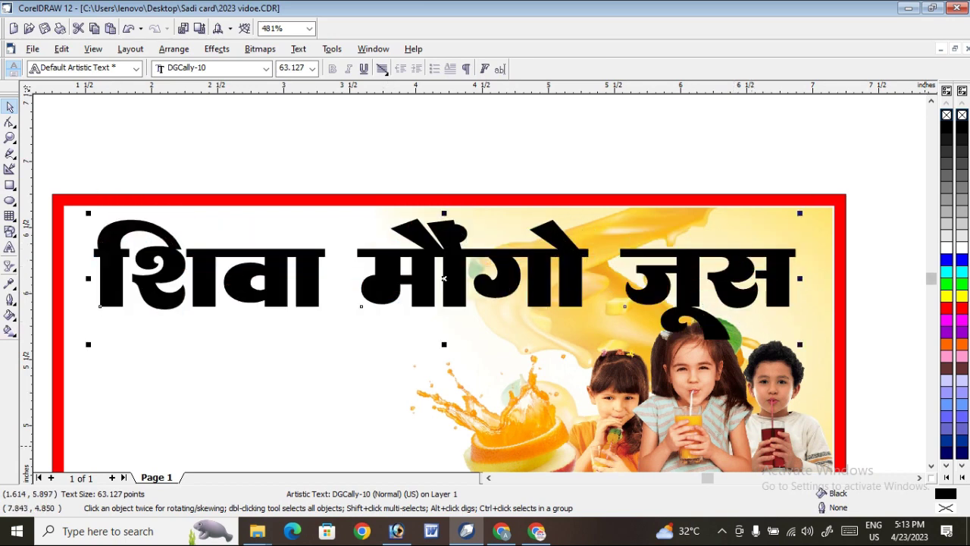
# Step: Reopen the PowerClip contents, shrink the children picture to about 1.84 by 1.37 inches and move the sliced fruit closer to it
pyautogui.click(931, 465)
pyautogui.click(932, 465)
pyautogui.click(931, 465)
pyautogui.rightClick(730, 284)
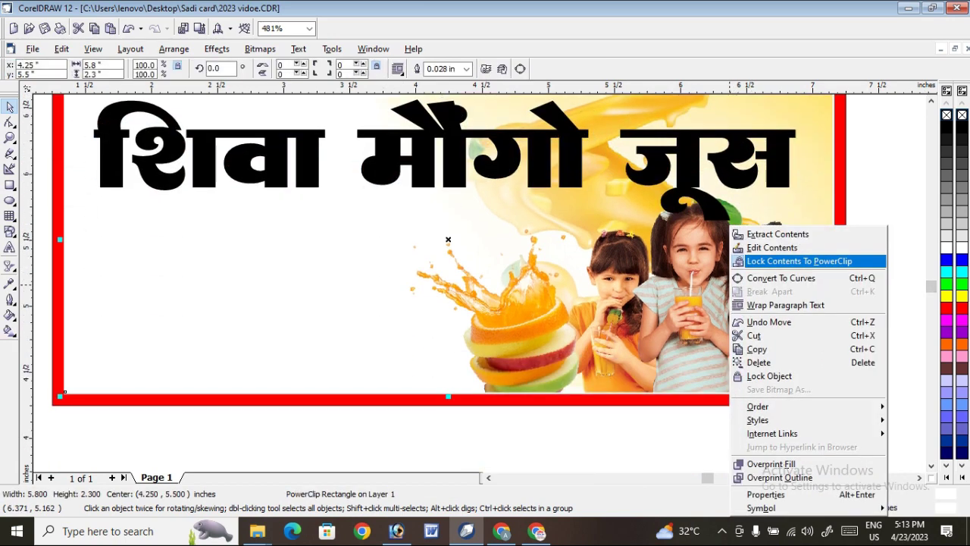
pyautogui.click(771, 247)
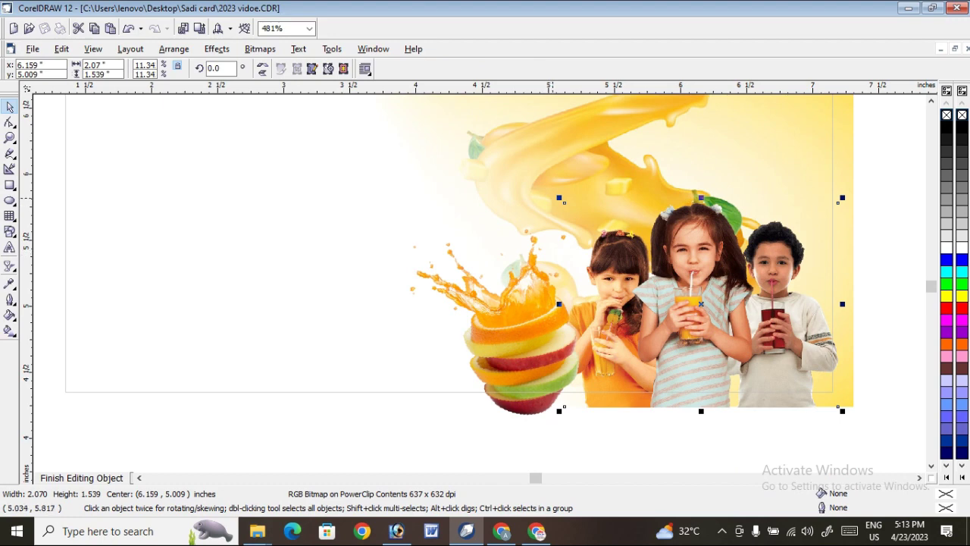
pyautogui.moveTo(559, 198); pyautogui.dragTo(587, 219)
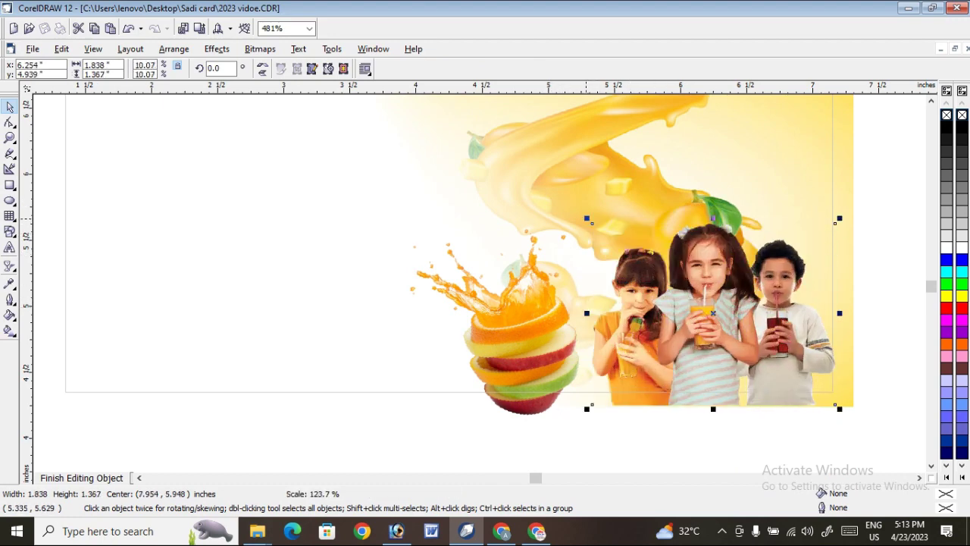
pyautogui.moveTo(529, 342); pyautogui.dragTo(568, 356)
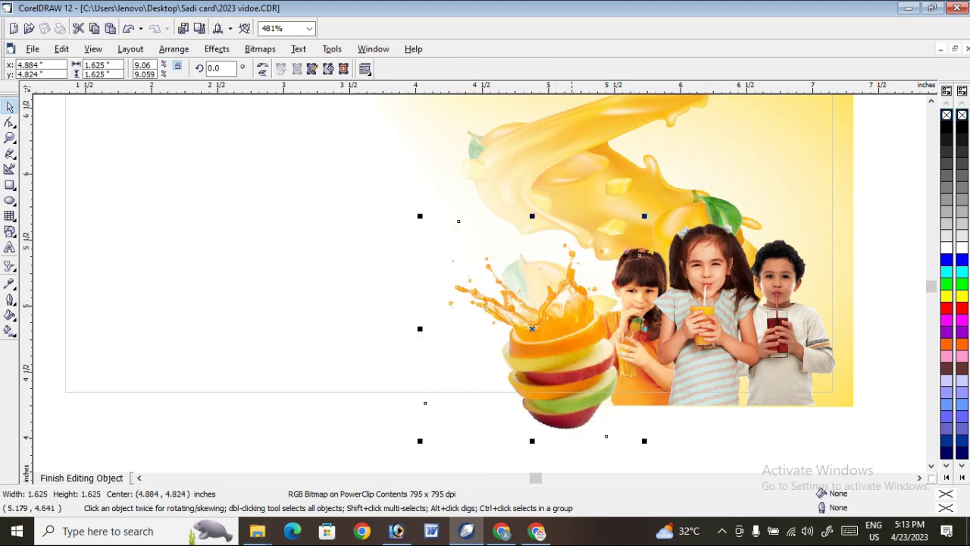
# Step: Shrink the sliced fruit picture to about 1.27 by 1.27 inches, move it slightly up and left, and finish editing the PowerClip contents
pyautogui.moveTo(420, 216); pyautogui.dragTo(468, 264)
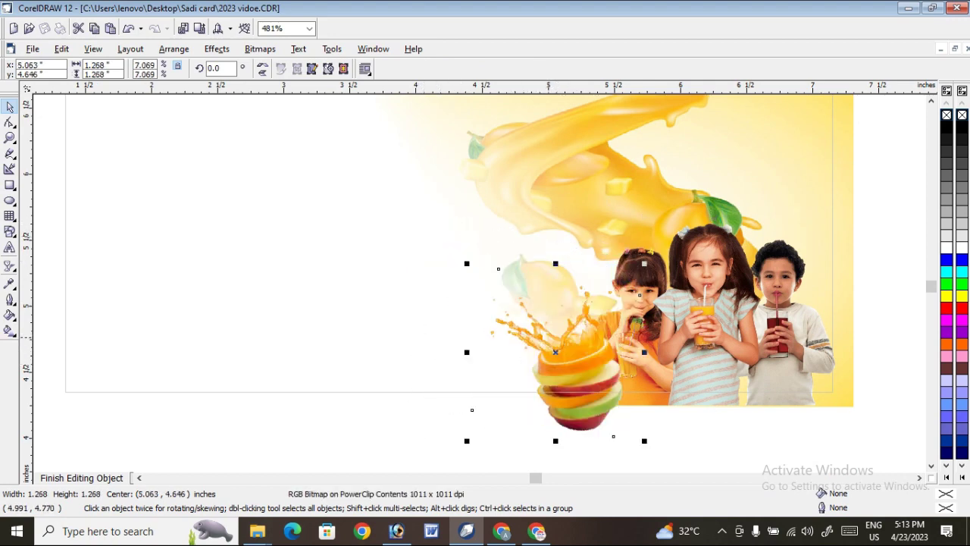
pyautogui.moveTo(551, 346); pyautogui.dragTo(534, 337)
pyautogui.click(81, 477)
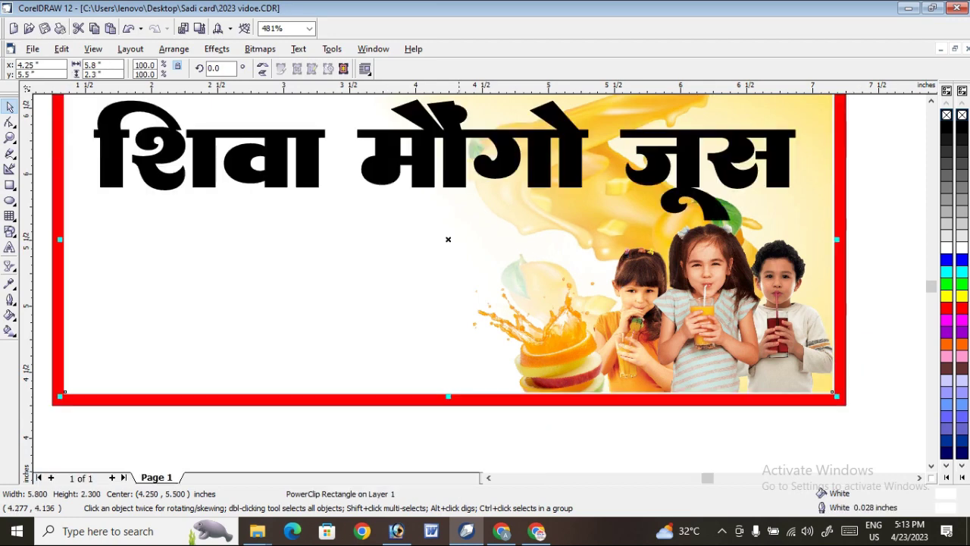
# Step: Shift the शिवा मौंगो जूस heading slightly right and give it a blue fill with a 10% black outline
pyautogui.click(684, 177)
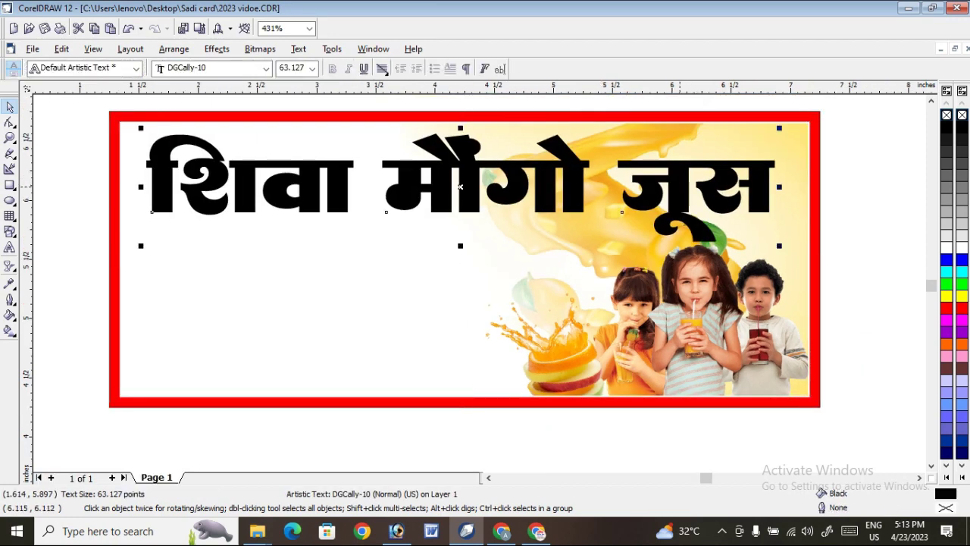
pyautogui.moveTo(677, 188); pyautogui.dragTo(692, 191)
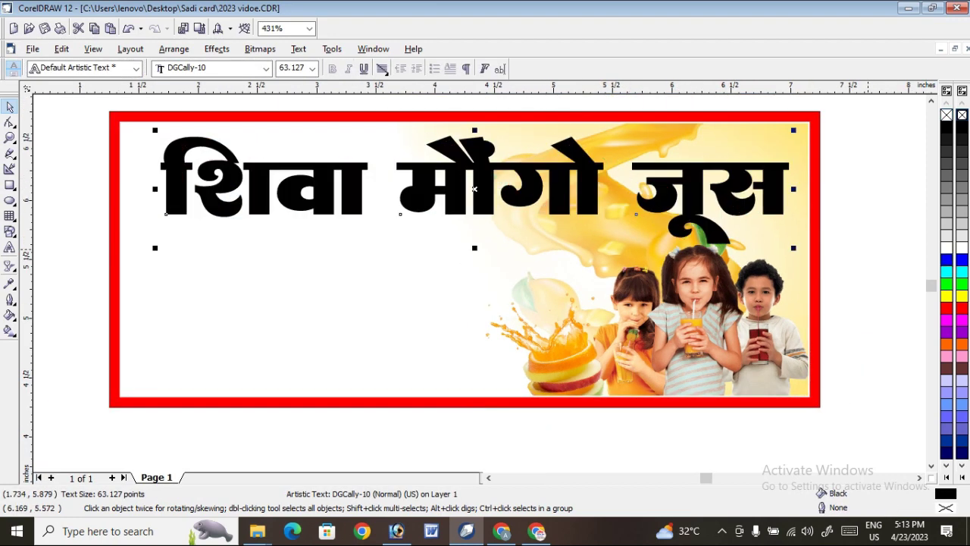
pyautogui.click(946, 260)
pyautogui.rightClick(946, 234)
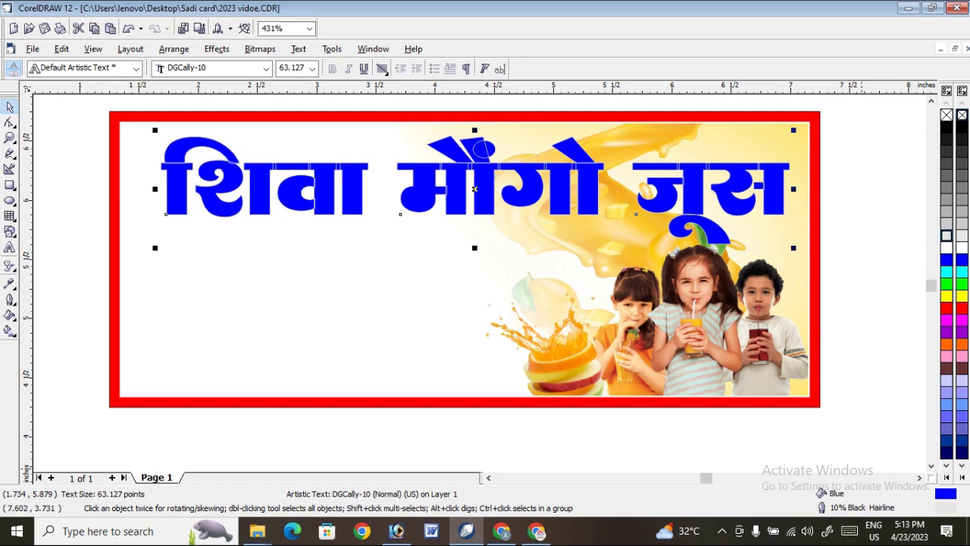
pyautogui.hotkey('shift', 'F11')
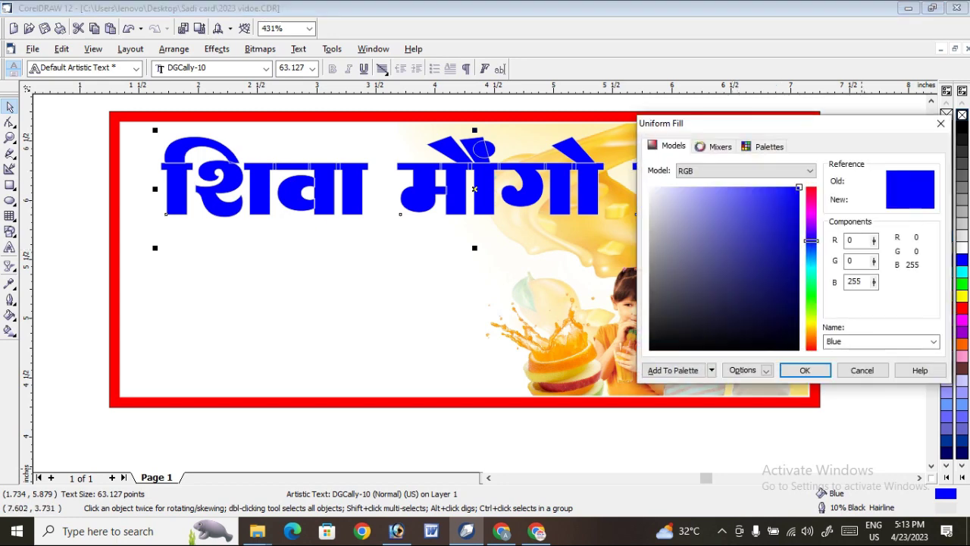
pyautogui.click(940, 124)
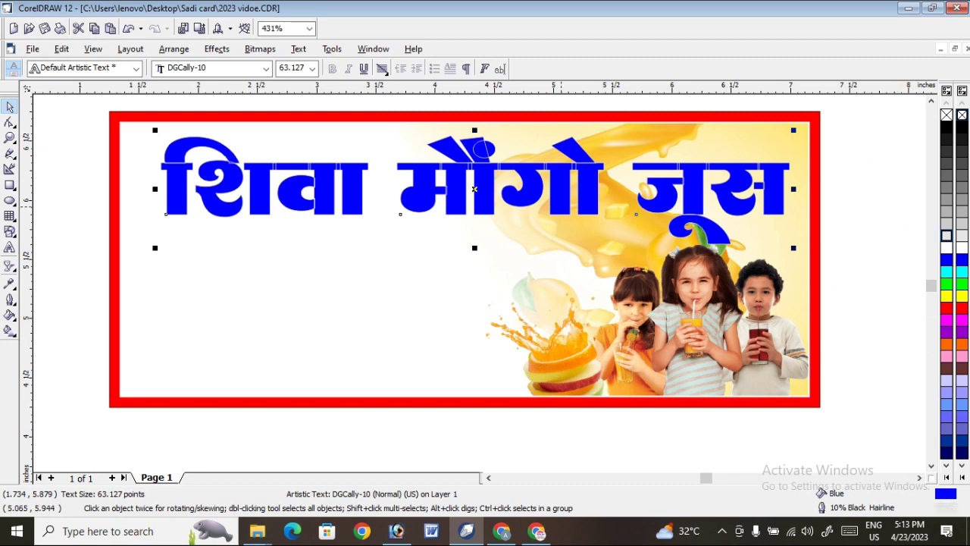
# Step: Set the heading's outline to 0.056 in wide with rounded corners and round line caps, placed behind the fill
pyautogui.press('F12')
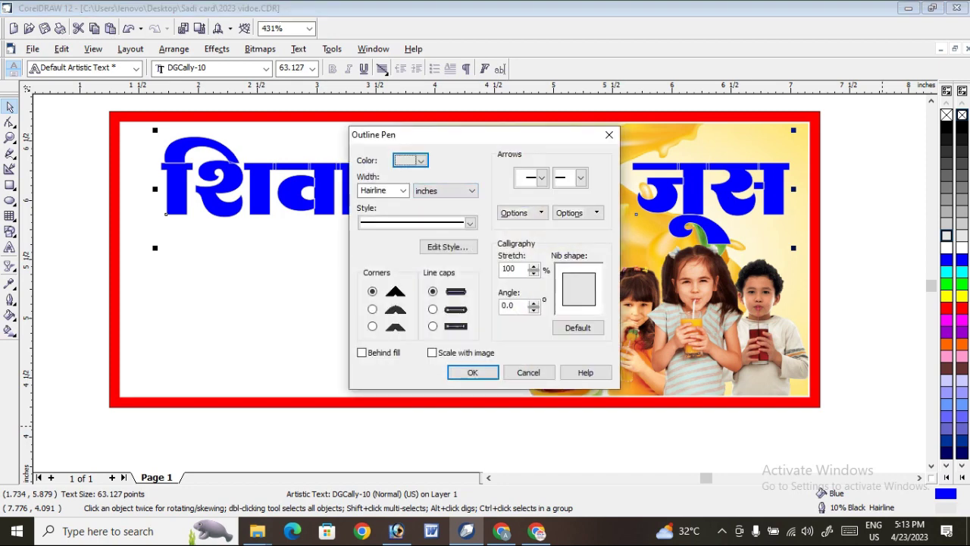
pyautogui.click(403, 191)
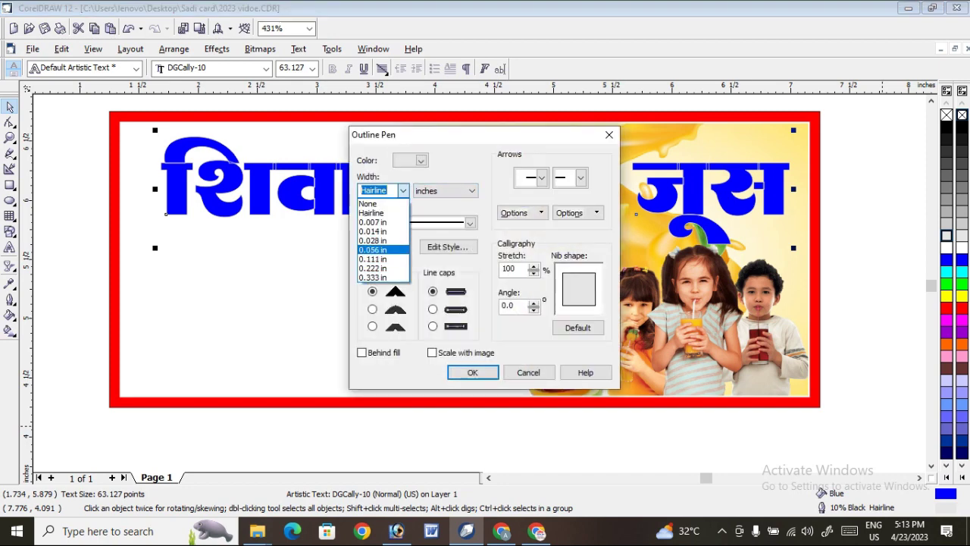
pyautogui.click(373, 249)
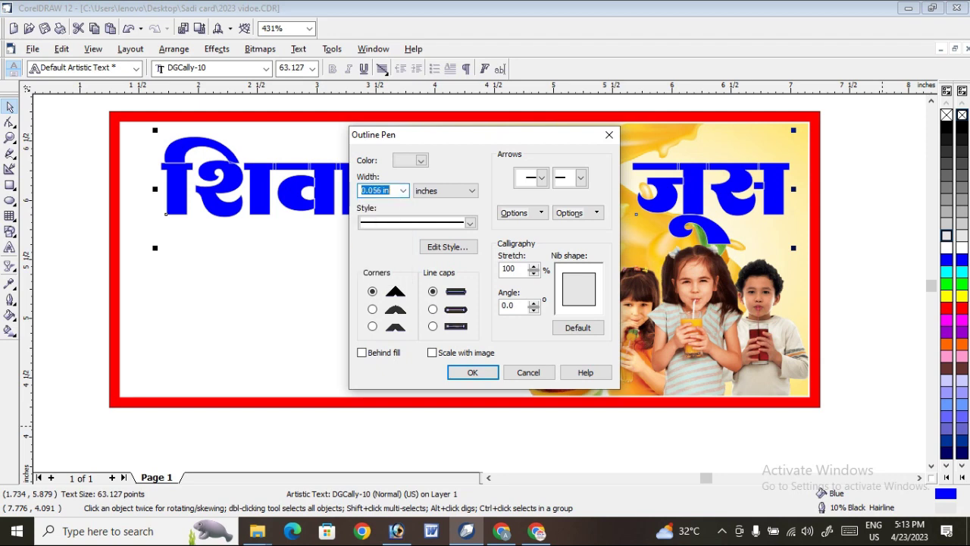
pyautogui.click(432, 308)
pyautogui.click(372, 308)
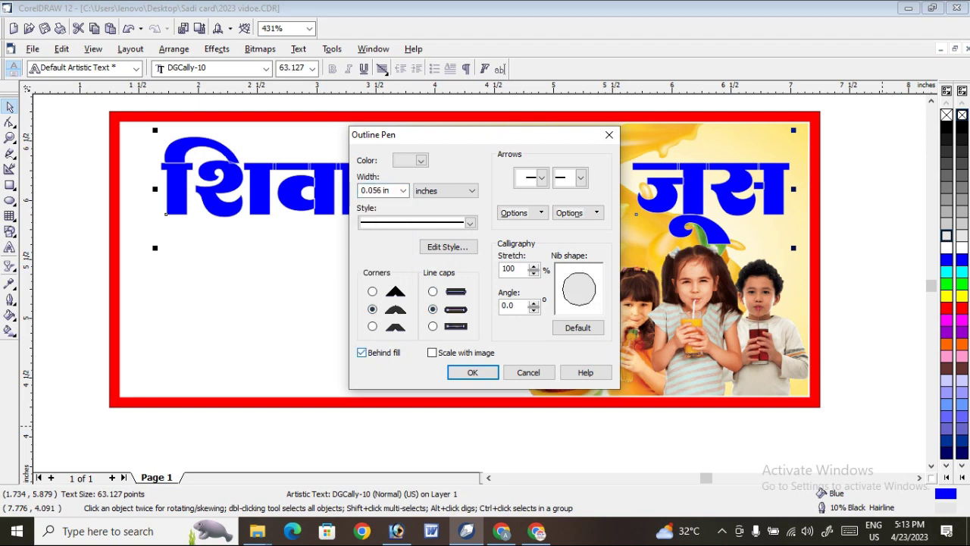
pyautogui.press('Tab')
pyautogui.press('Tab')
pyautogui.press('Return')
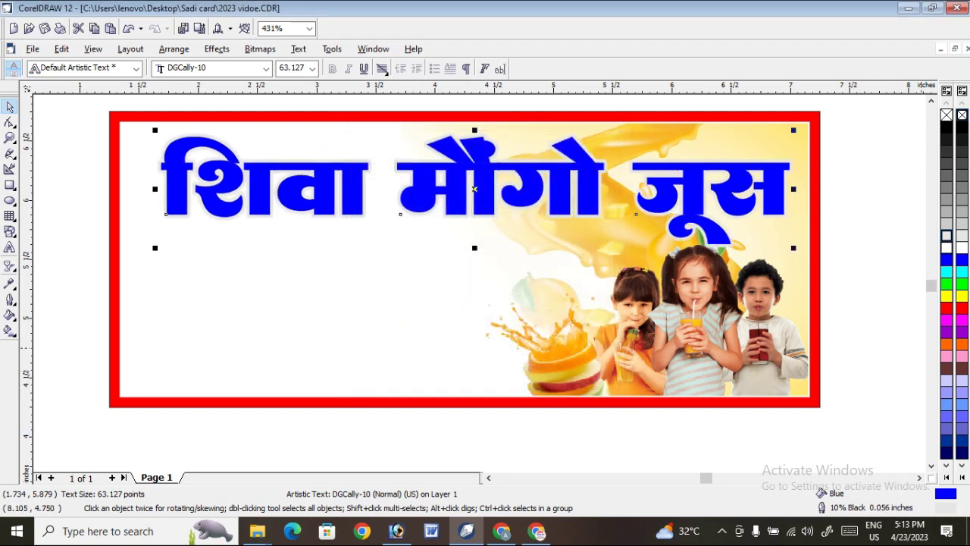
# Step: Change the heading's outline colour to white and adjust its position slightly
pyautogui.rightClick(946, 247)
pyautogui.moveTo(743, 200); pyautogui.dragTo(723, 197)
pyautogui.hotkey('ctrl', 'z')
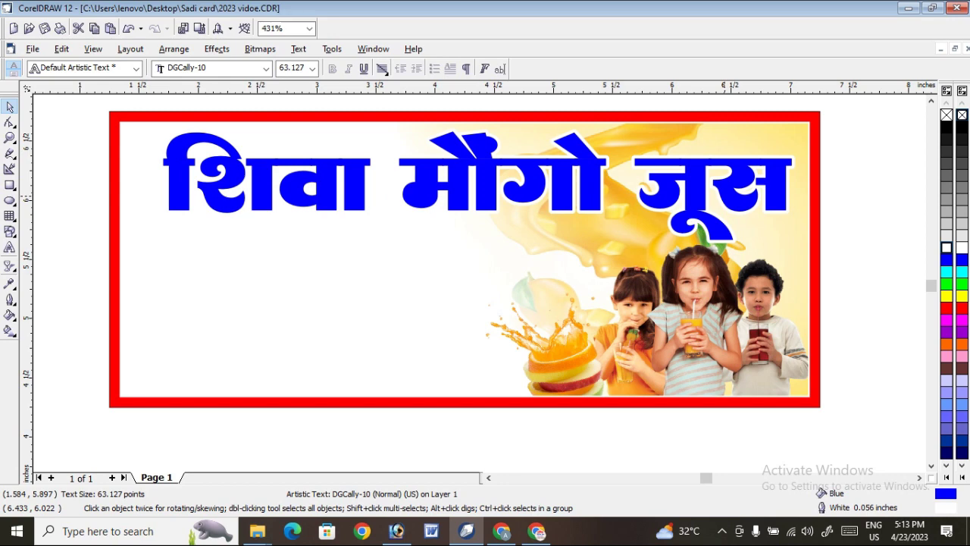
pyautogui.press('Escape')
pyautogui.rightClick(692, 180)
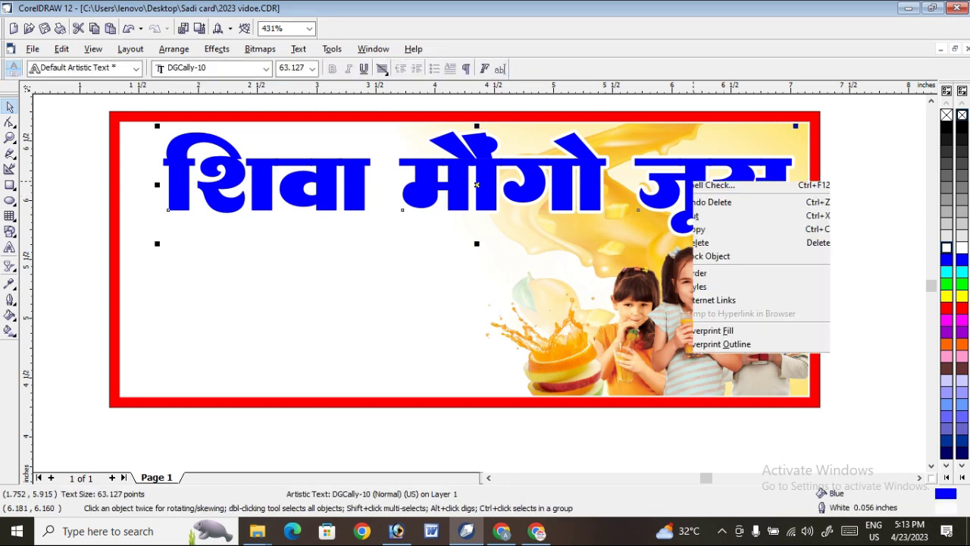
pyautogui.click(746, 262)
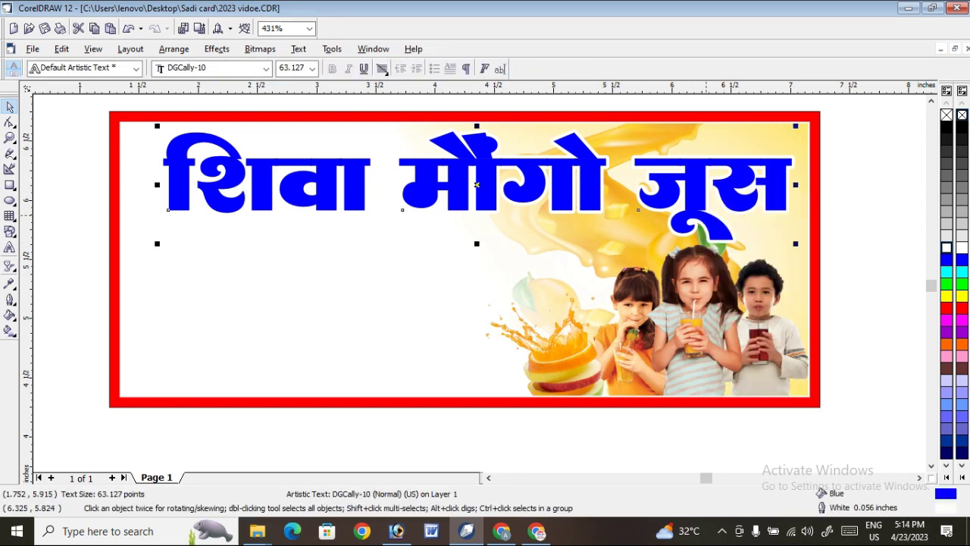
pyautogui.rightClick(692, 181)
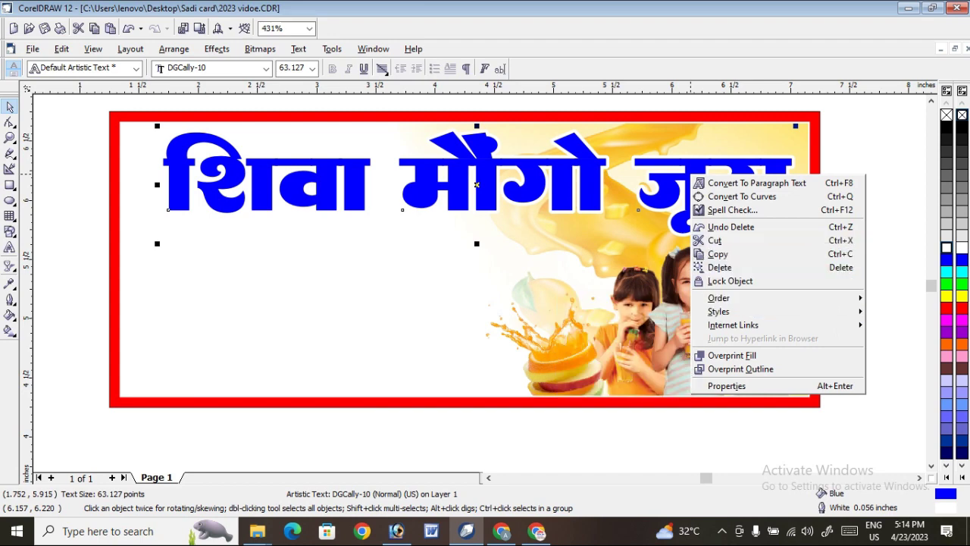
pyautogui.moveTo(728, 298)
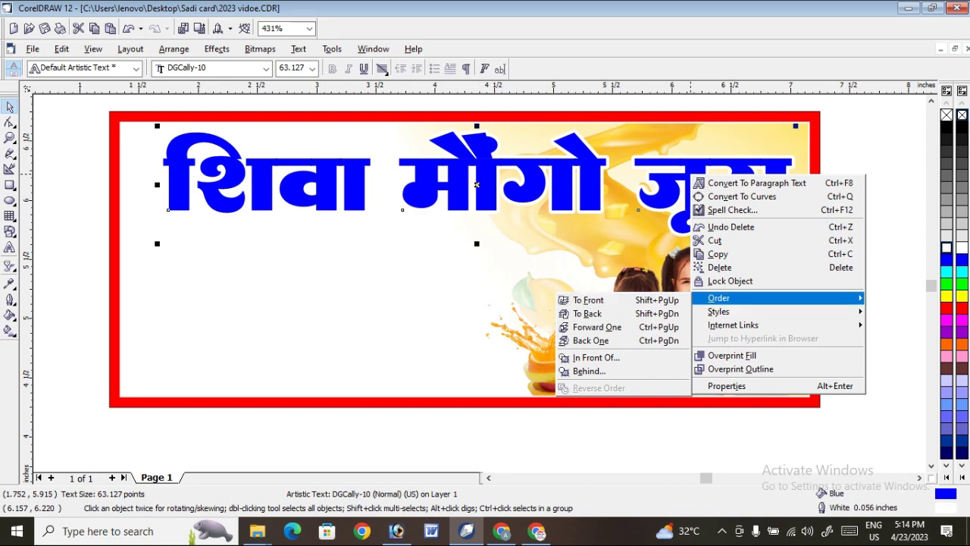
pyautogui.click(589, 193)
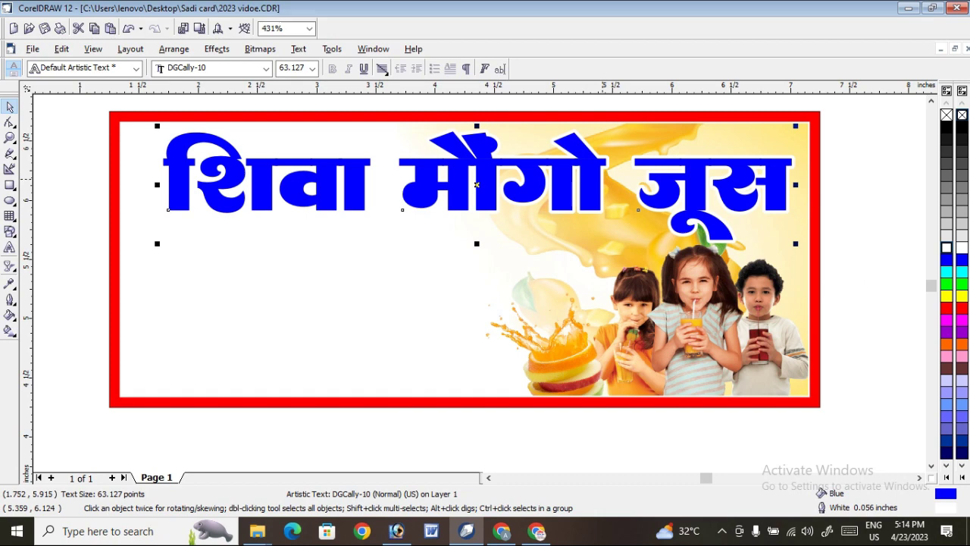
# Step: Place a copy of the heading in front of the original, offset slightly up and to the left
pyautogui.moveTo(612, 184); pyautogui.dragTo(594, 171)
pyautogui.rightClick(594, 170)
pyautogui.click(836, 163)
pyautogui.click(782, 188)
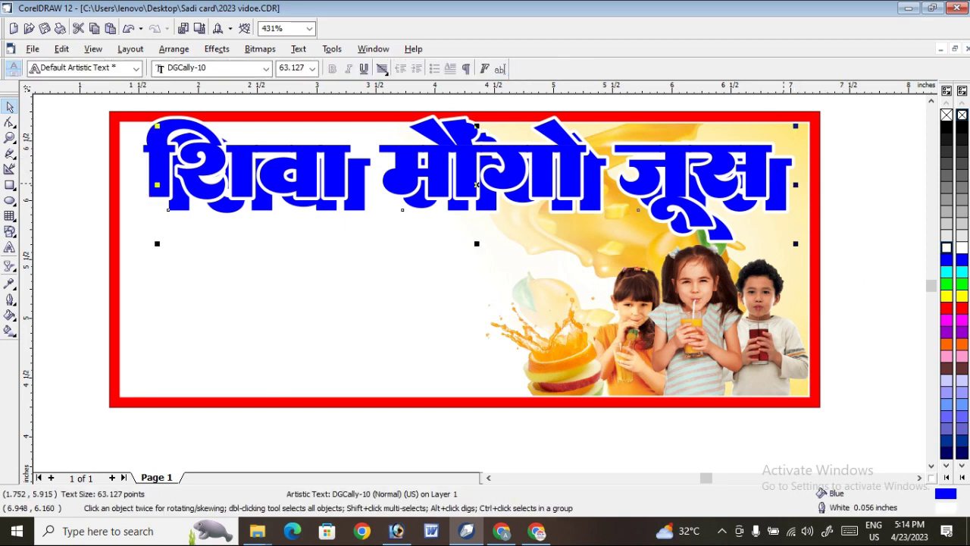
# Step: Move the rear heading slightly left and below the front copy as a shadow, and give it a black outline
pyautogui.moveTo(781, 190); pyautogui.dragTo(771, 162)
pyautogui.press('Escape')
pyautogui.click(764, 214)
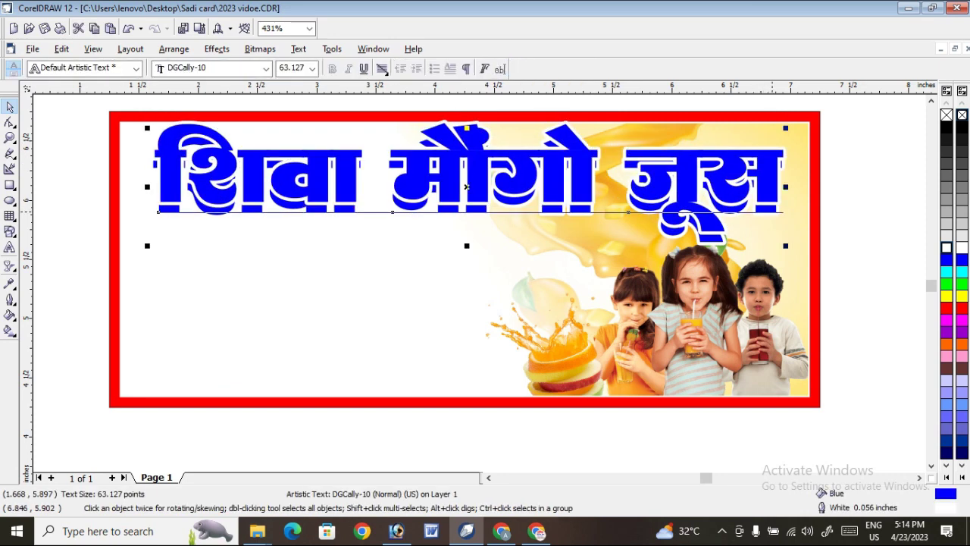
pyautogui.moveTo(772, 212); pyautogui.dragTo(765, 216)
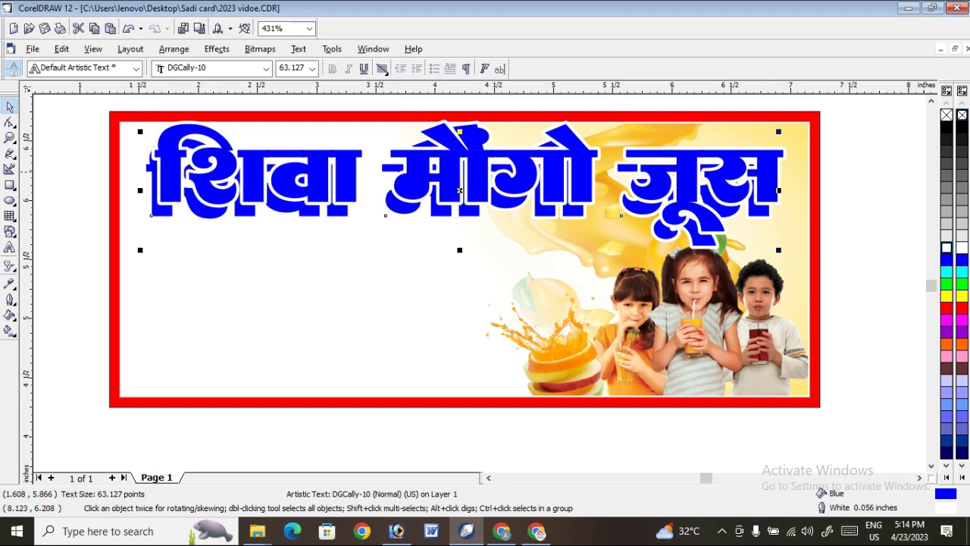
pyautogui.click(463, 192)
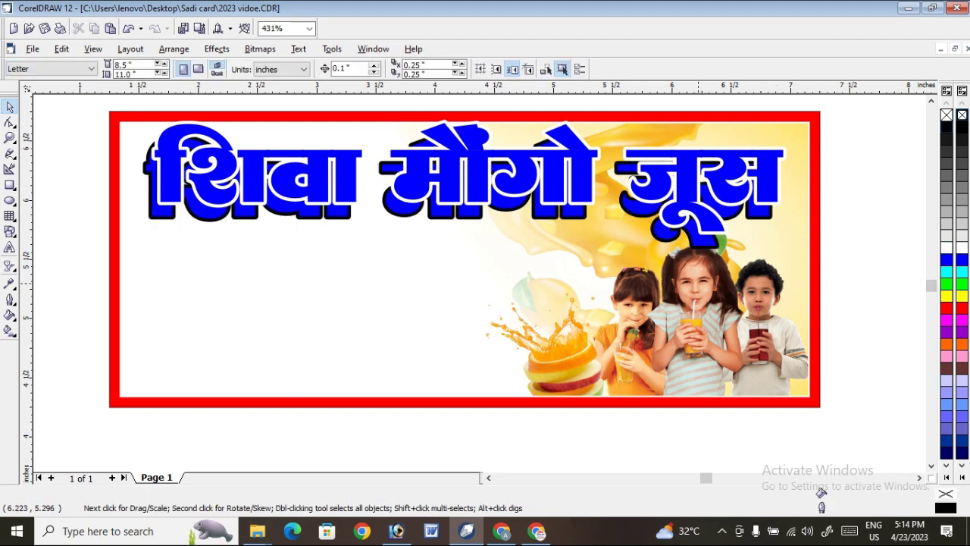
# Step: Reopen the PowerClip contents, move the children picture slightly down to clear the heading, and finish editing
pyautogui.click(463, 258)
pyautogui.rightClick(697, 225)
pyautogui.click(727, 247)
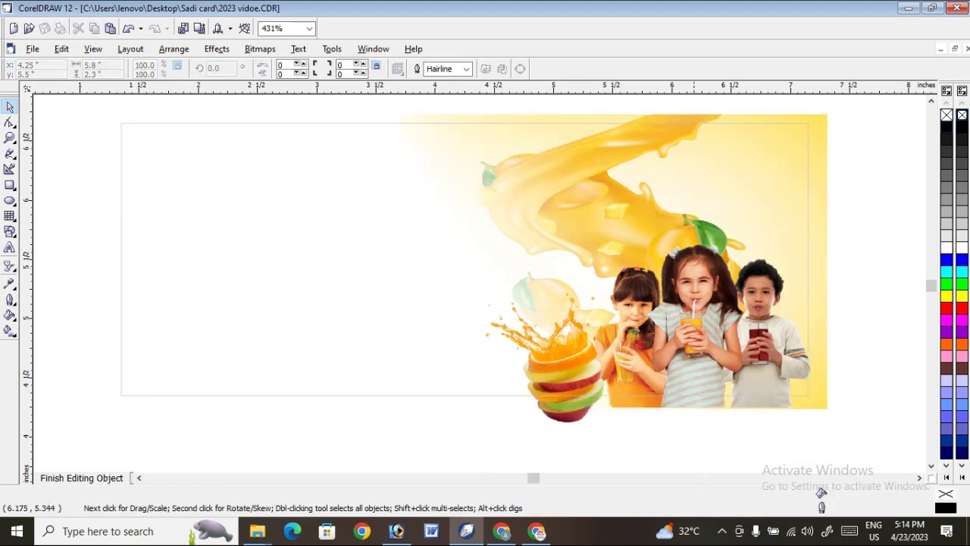
pyautogui.moveTo(701, 326); pyautogui.dragTo(705, 336)
pyautogui.click(81, 477)
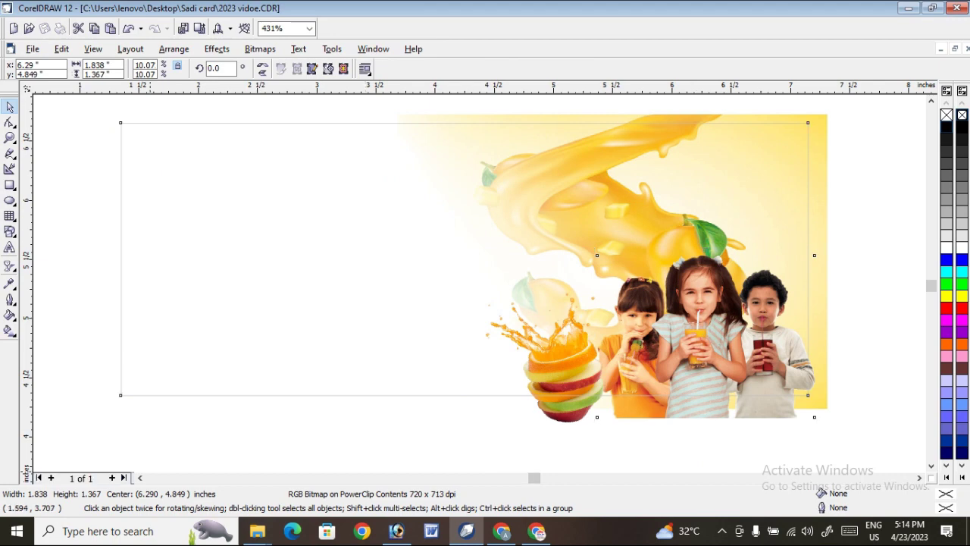
pyautogui.click(838, 114)
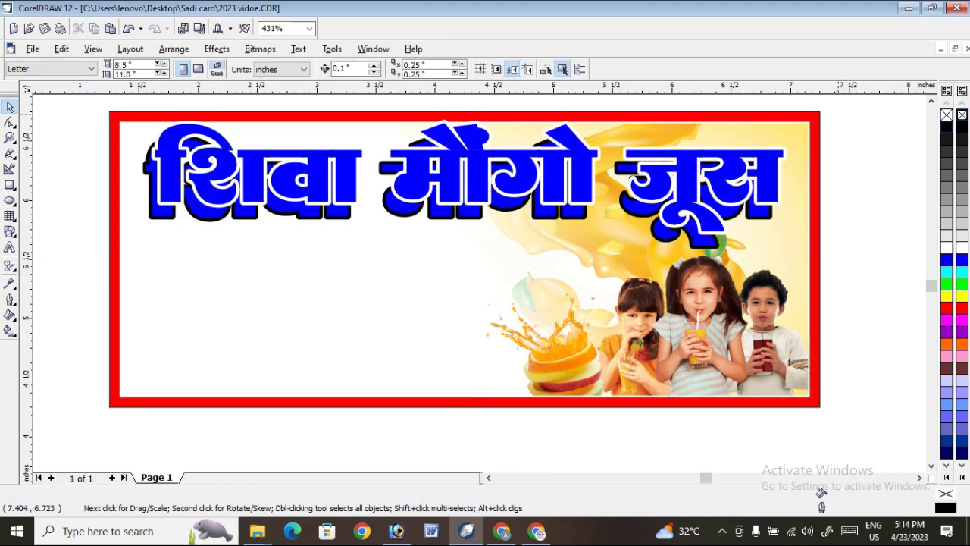
# Step: Select all the remaining text lines and fruit pictures beside the page and move them just below the banner
pyautogui.scroll(-1, 838, 118)
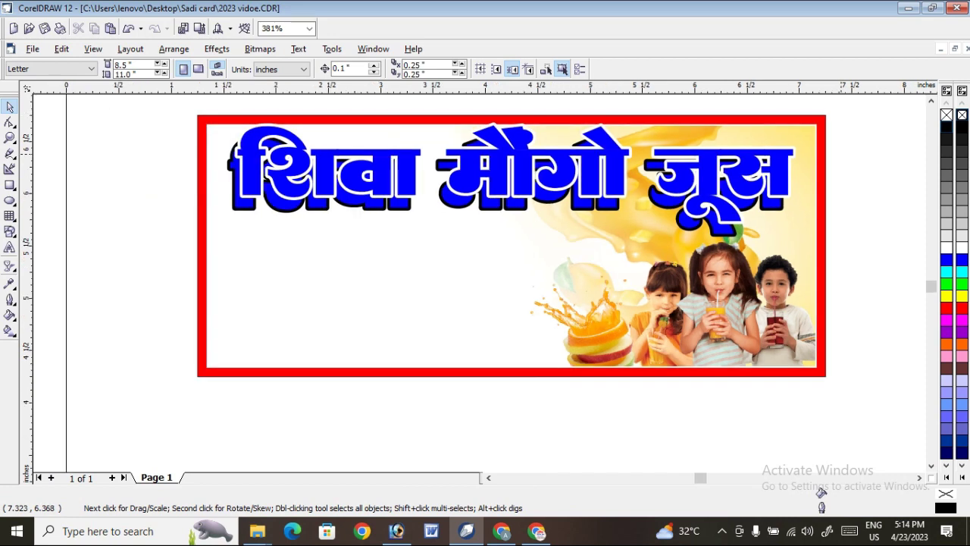
pyautogui.scroll(-4, 602, 254)
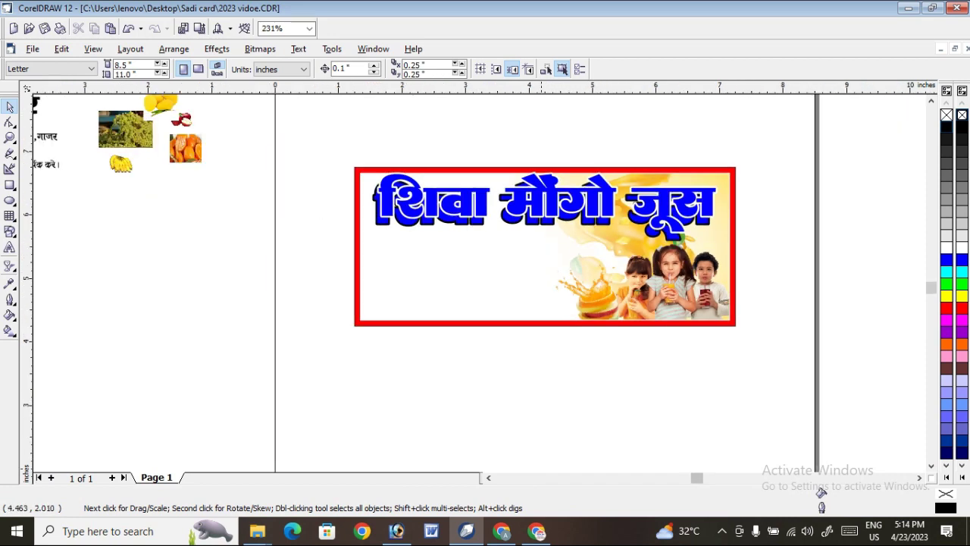
pyautogui.click(488, 478)
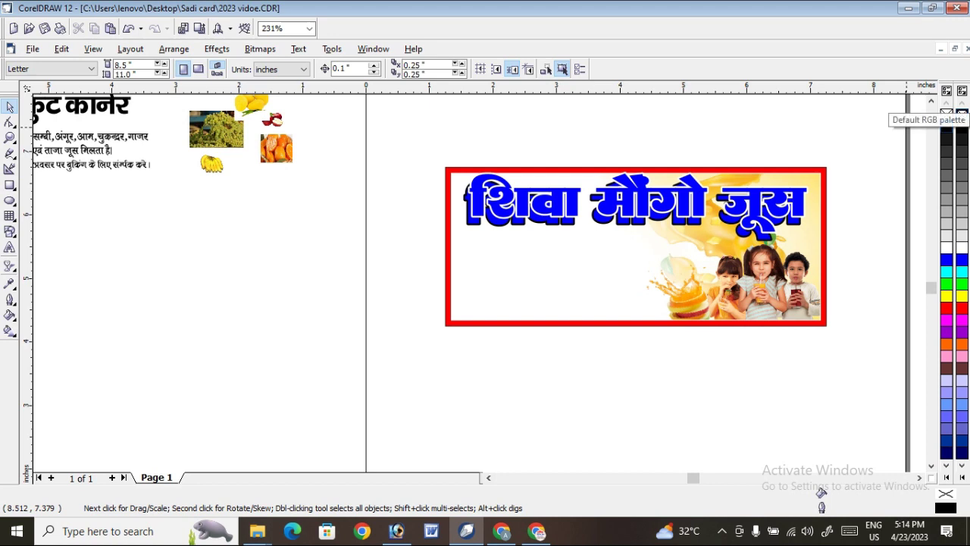
pyautogui.click(931, 101)
pyautogui.click(930, 101)
pyautogui.scroll(-1, 362, 263)
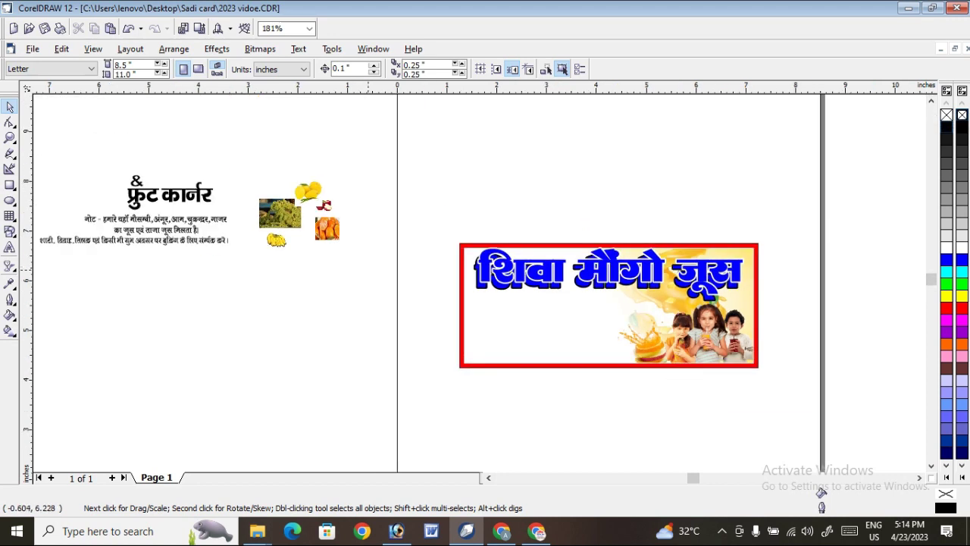
pyautogui.moveTo(367, 269); pyautogui.dragTo(31, 151)
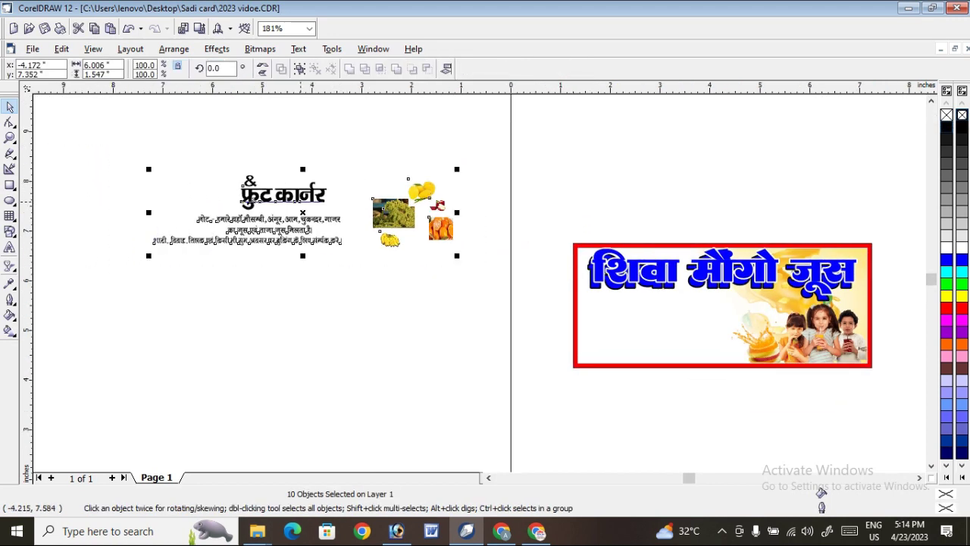
pyautogui.moveTo(299, 201); pyautogui.dragTo(871, 427)
# Step: Move the & sign onto the banner, just below the मौंगो word of the heading
pyautogui.click(10, 137)
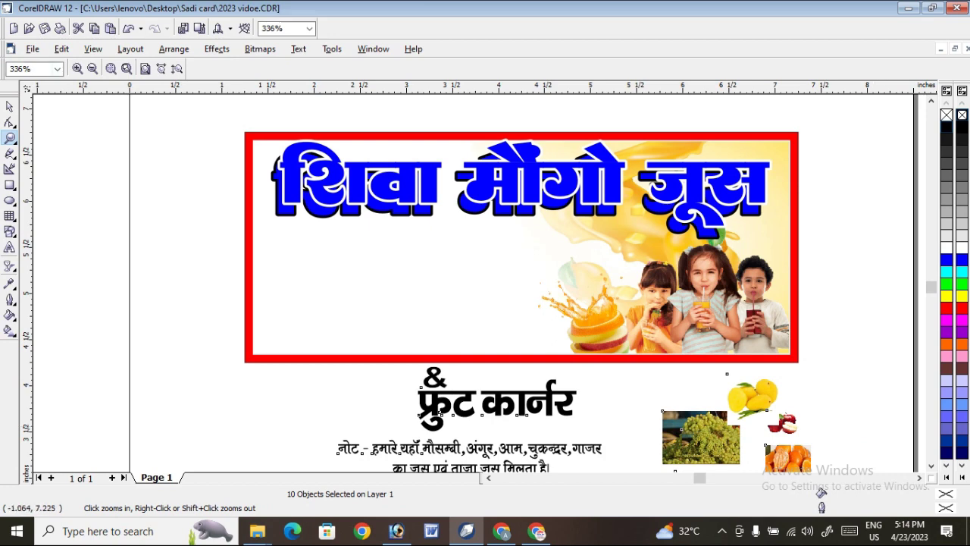
pyautogui.click(10, 107)
pyautogui.click(187, 400)
pyautogui.click(433, 376)
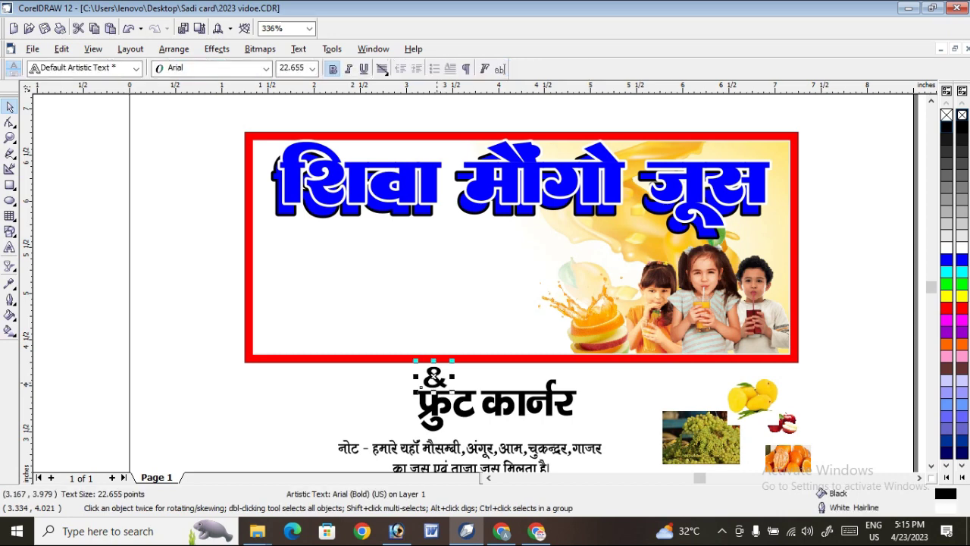
pyautogui.moveTo(433, 376); pyautogui.dragTo(461, 232)
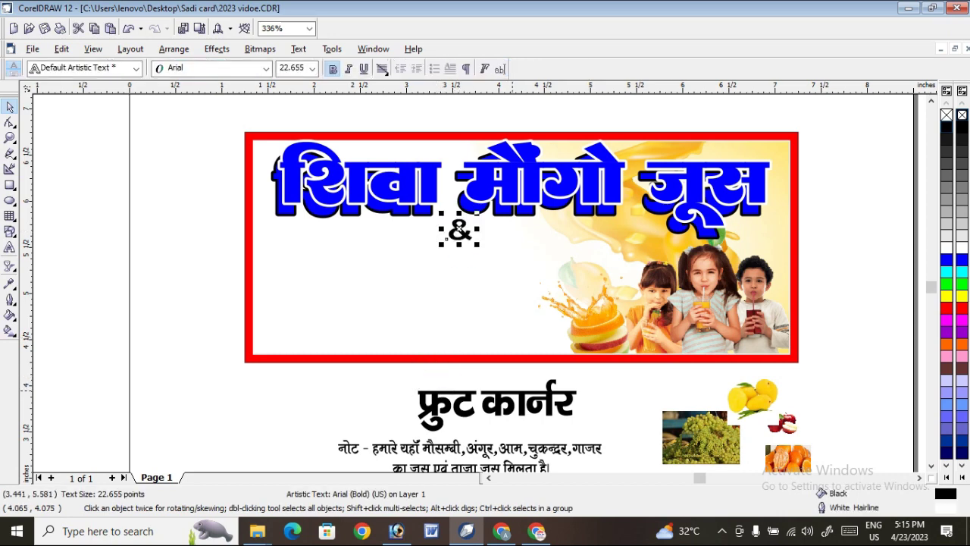
# Step: Move the फ्रुट कार्नर text onto the banner, directly beneath the & sign
pyautogui.click(519, 406)
pyautogui.click(522, 407)
pyautogui.moveTo(522, 406); pyautogui.dragTo(503, 321)
pyautogui.moveTo(409, 326); pyautogui.dragTo(393, 256)
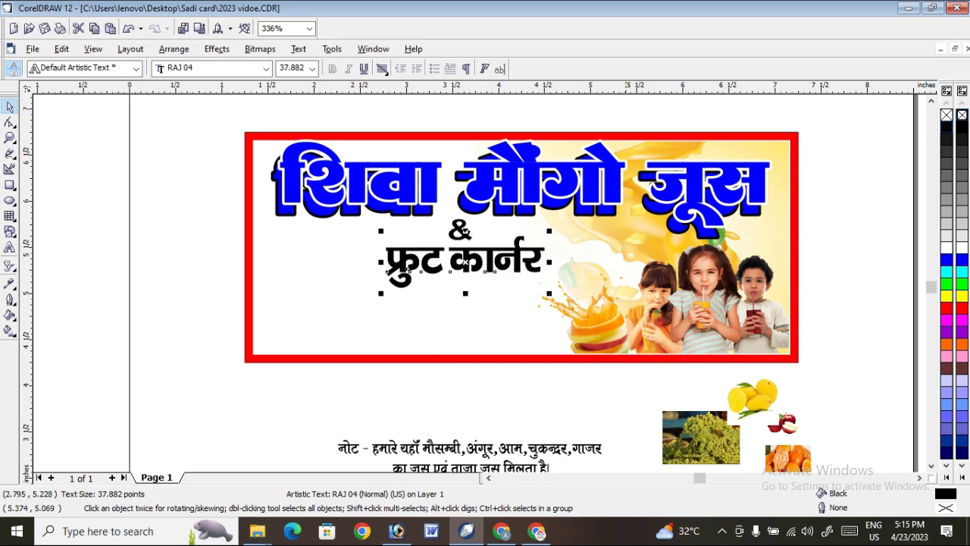
pyautogui.click(869, 397)
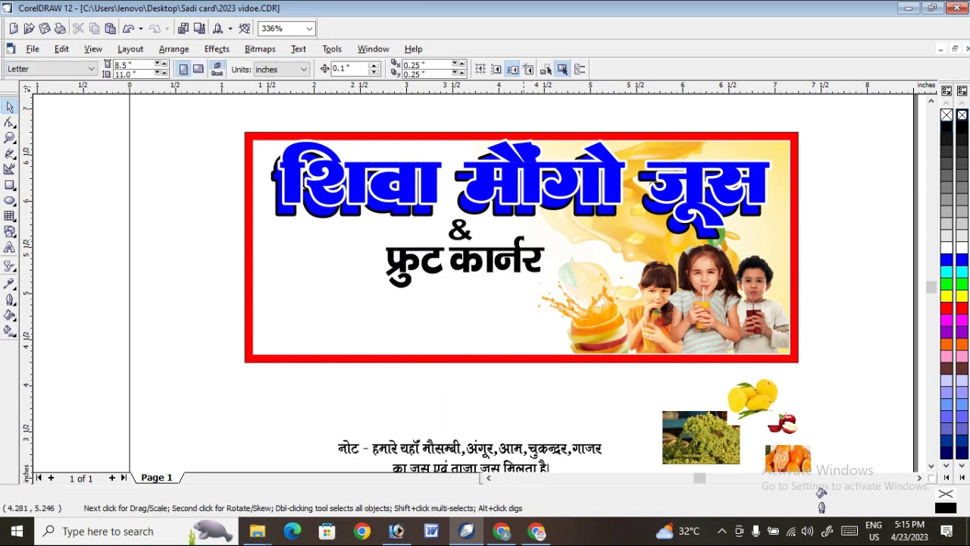
# Step: Shift the फ्रुट कार्नर text and & sign slightly right, and move the two-line नोट text onto the banner below them
pyautogui.moveTo(523, 261); pyautogui.dragTo(572, 265)
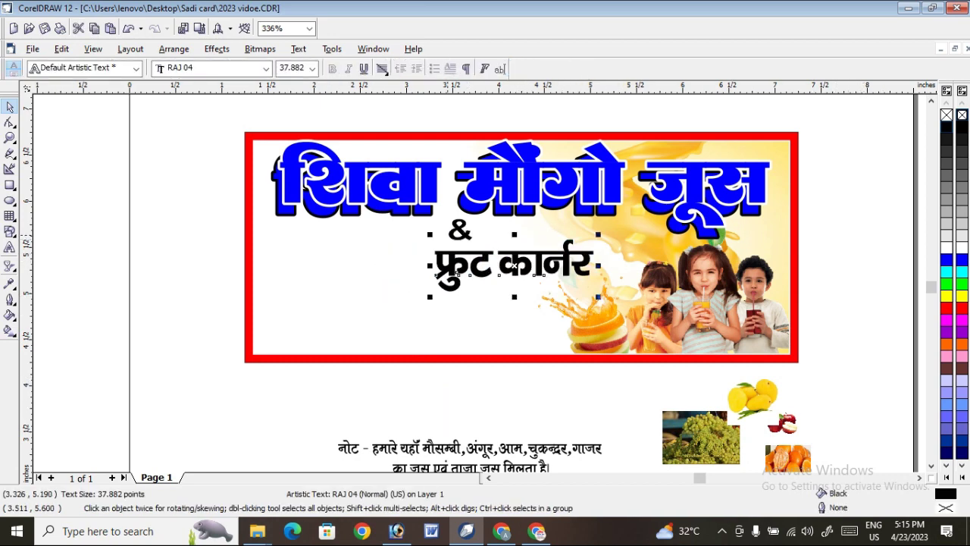
pyautogui.moveTo(461, 231); pyautogui.dragTo(486, 231)
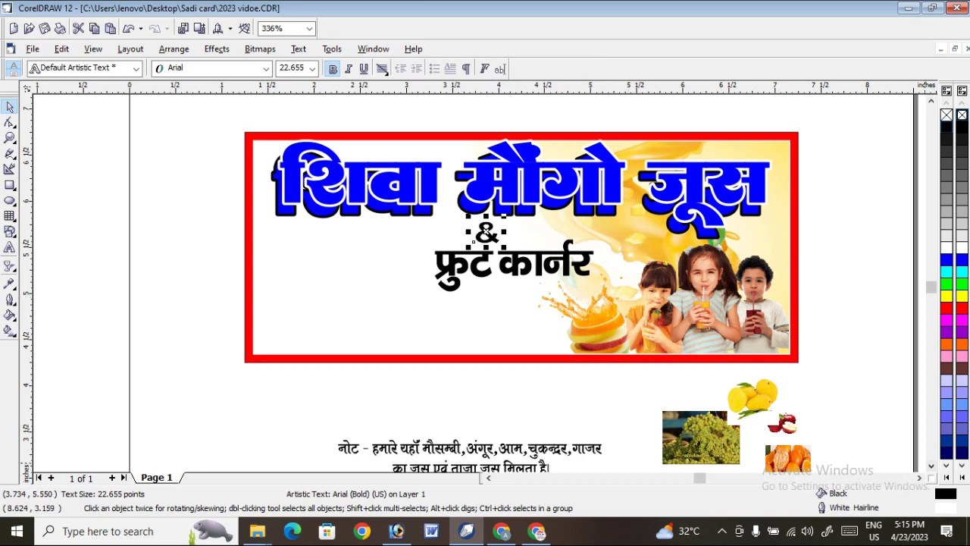
pyautogui.click(931, 465)
pyautogui.moveTo(545, 407); pyautogui.dragTo(521, 314)
pyautogui.moveTo(446, 315); pyautogui.dragTo(436, 292)
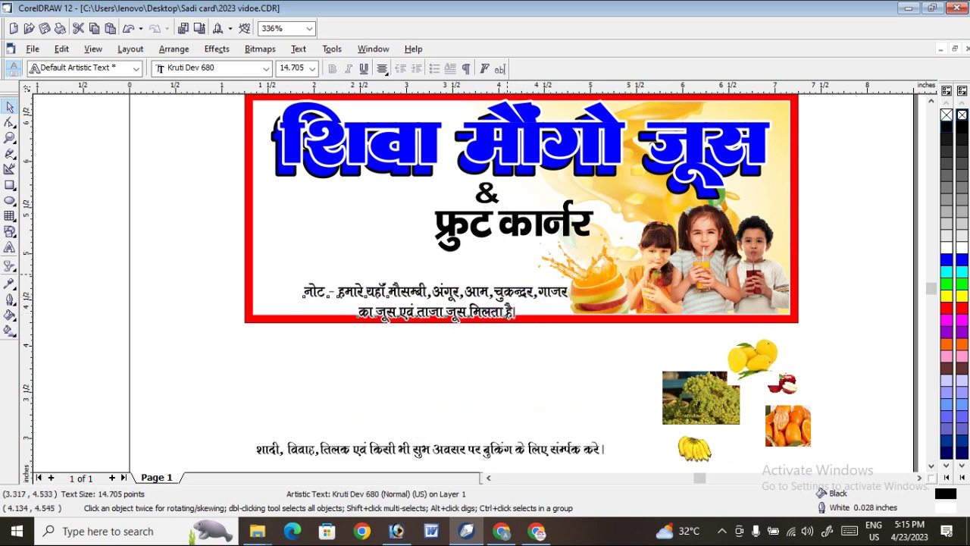
pyautogui.moveTo(511, 294); pyautogui.dragTo(508, 269)
# Step: Move the शादी, विवाह booking line onto the banner, directly below the नोट text along the lower border
pyautogui.click(258, 450)
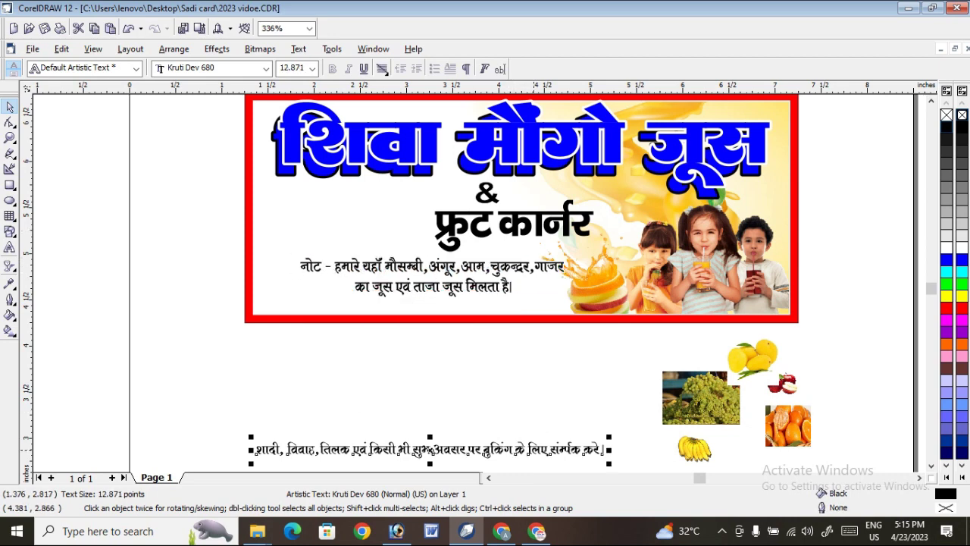
pyautogui.moveTo(257, 450); pyautogui.dragTo(295, 390)
pyautogui.moveTo(572, 389); pyautogui.dragTo(531, 301)
pyautogui.click(539, 449)
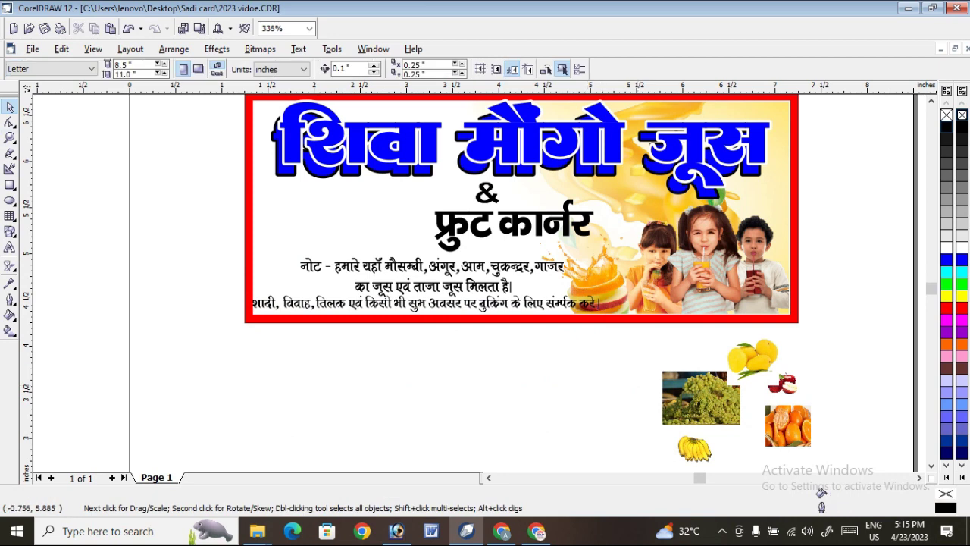
# Step: Draw a rectangle about 3.69 by 0.21 inches around the booking line, starting at the banner's left border
pyautogui.press('z')
pyautogui.moveTo(207, 334); pyautogui.dragTo(629, 223)
pyautogui.click(10, 185)
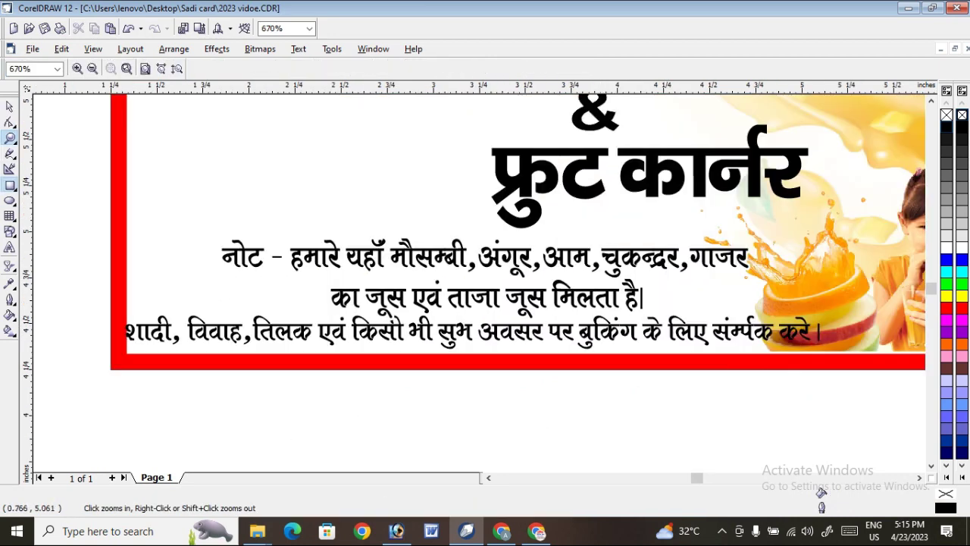
pyautogui.moveTo(118, 308)
pyautogui.mouseDown()
pyautogui.moveTo(808, 371)
pyautogui.moveTo(808, 355)
pyautogui.mouseUp()
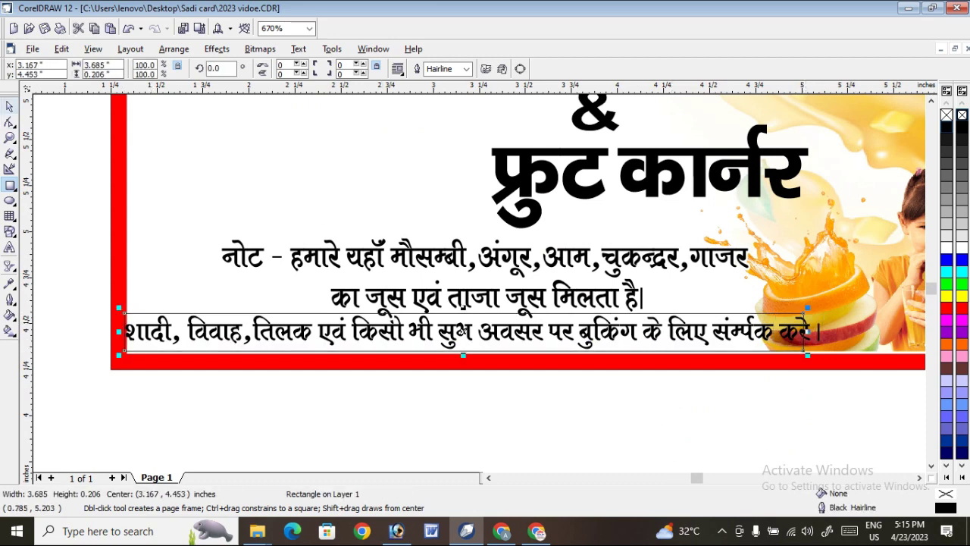
# Step: Skew the rectangle around the booking line horizontally so its upper edge leans to the left
pyautogui.click(10, 107)
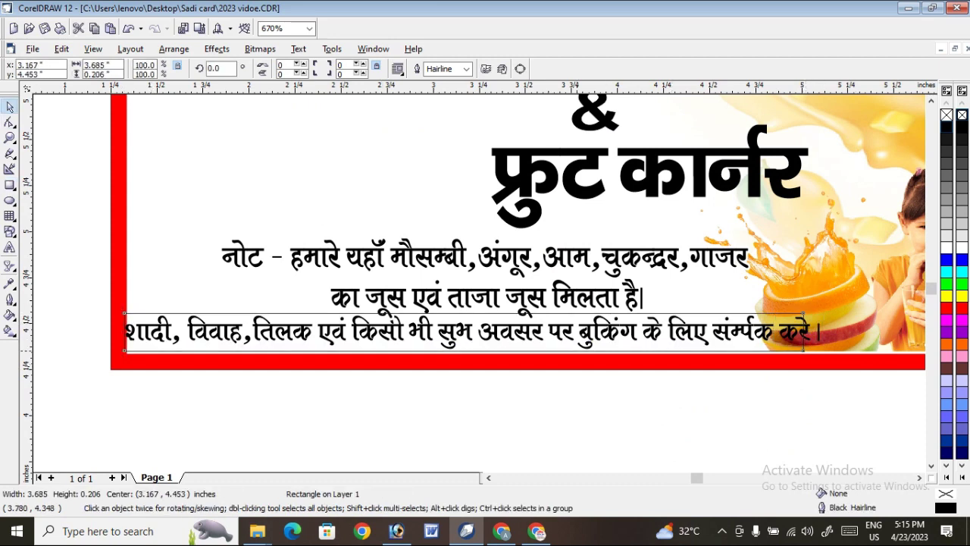
pyautogui.click(464, 332)
pyautogui.moveTo(464, 309); pyautogui.dragTo(422, 309)
pyautogui.click(479, 409)
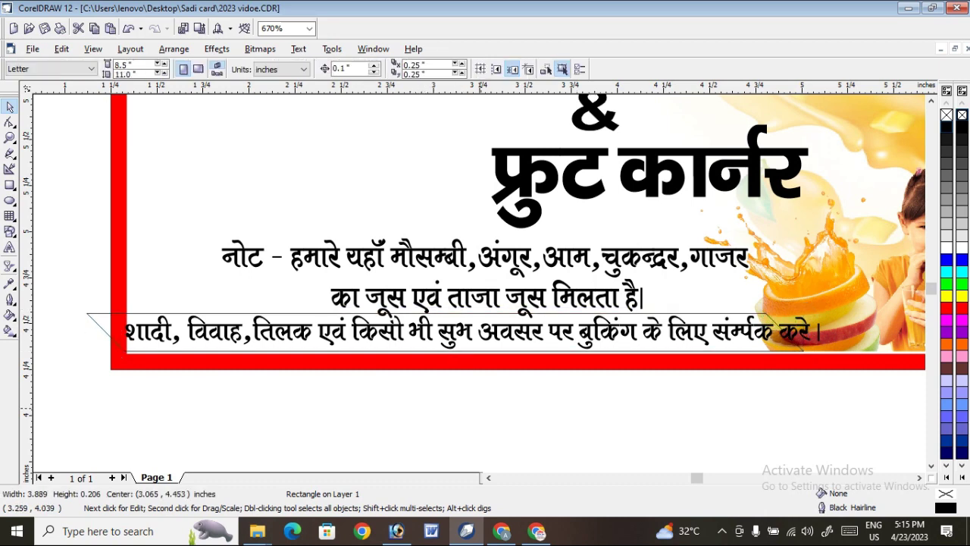
# Step: Trim the skewed strip's overhang at the left border with a rectangle about 0.37 by 0.5 inches, and delete that rectangle
pyautogui.click(10, 185)
pyautogui.moveTo(60, 282); pyautogui.dragTo(128, 374)
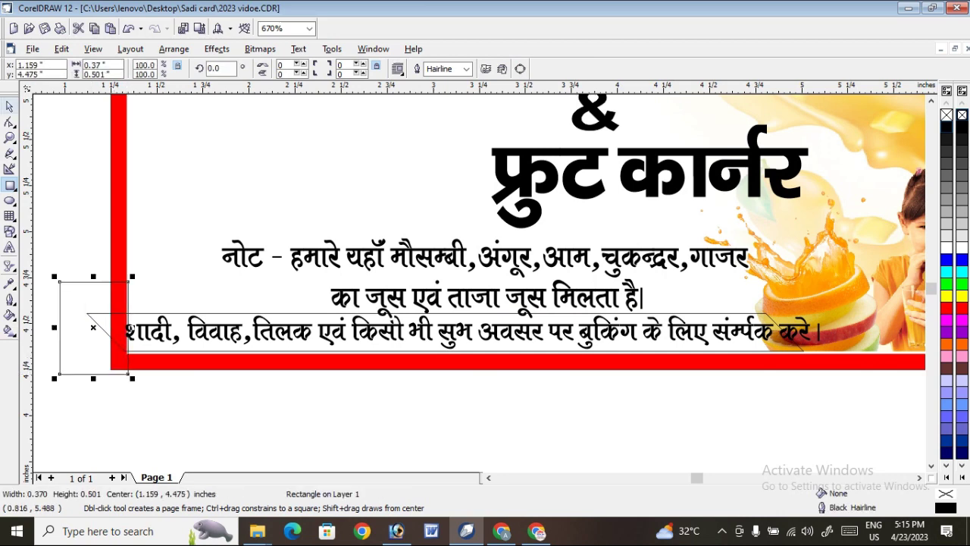
pyautogui.press('space')
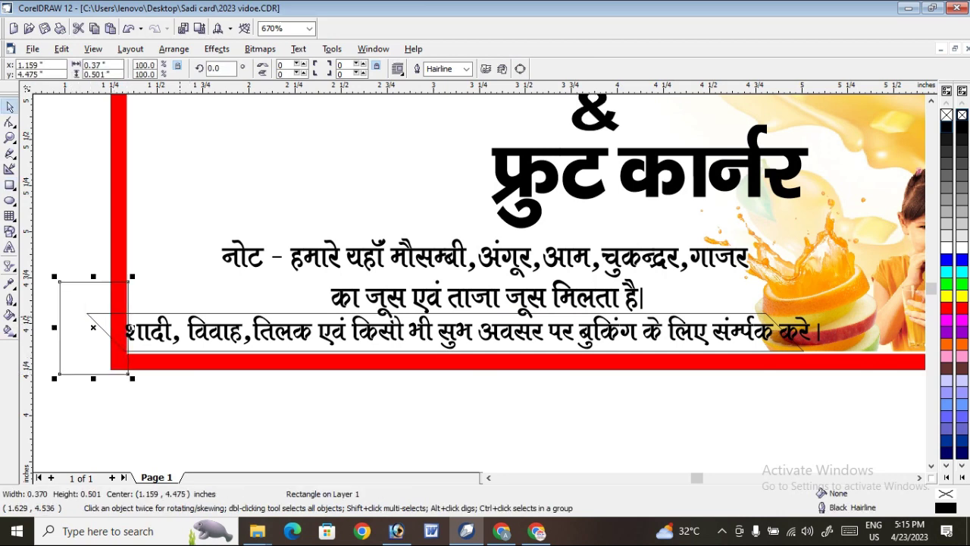
pyautogui.keyDown('shift'); pyautogui.click(87, 314); pyautogui.keyUp('shift')
pyautogui.click(364, 69)
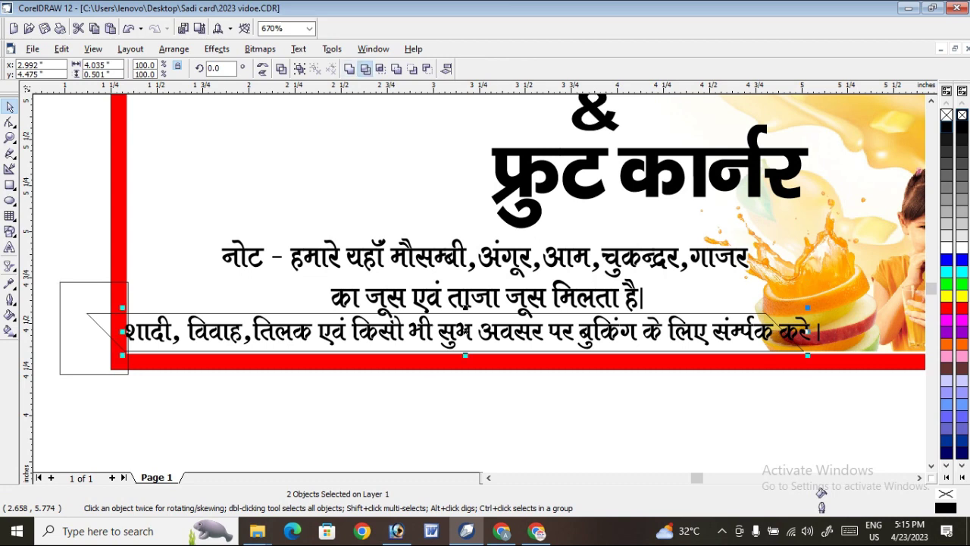
pyautogui.click(126, 386)
pyautogui.click(97, 305)
pyautogui.press('Delete')
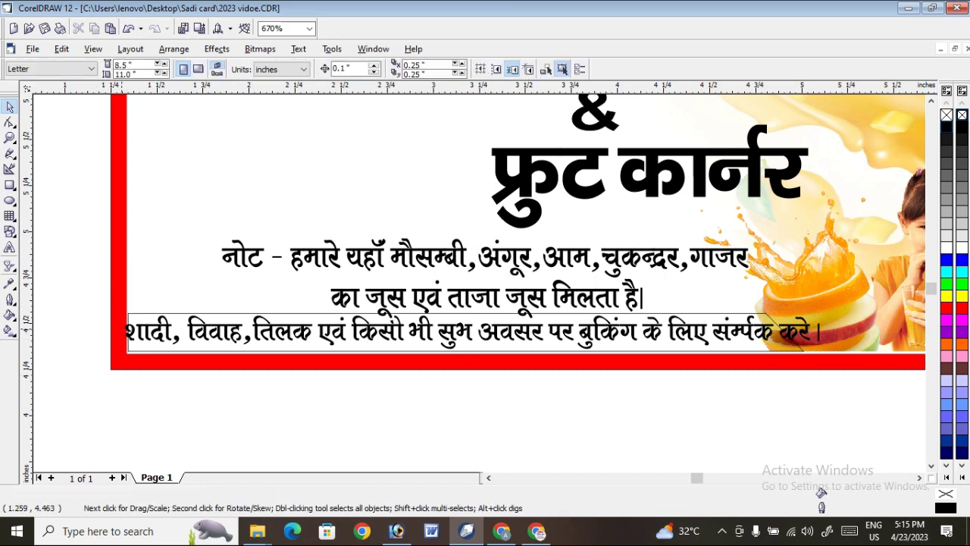
# Step: Move the booking line below the banner, and fill the trimmed strip yellow with no outline
pyautogui.moveTo(200, 331); pyautogui.dragTo(191, 399)
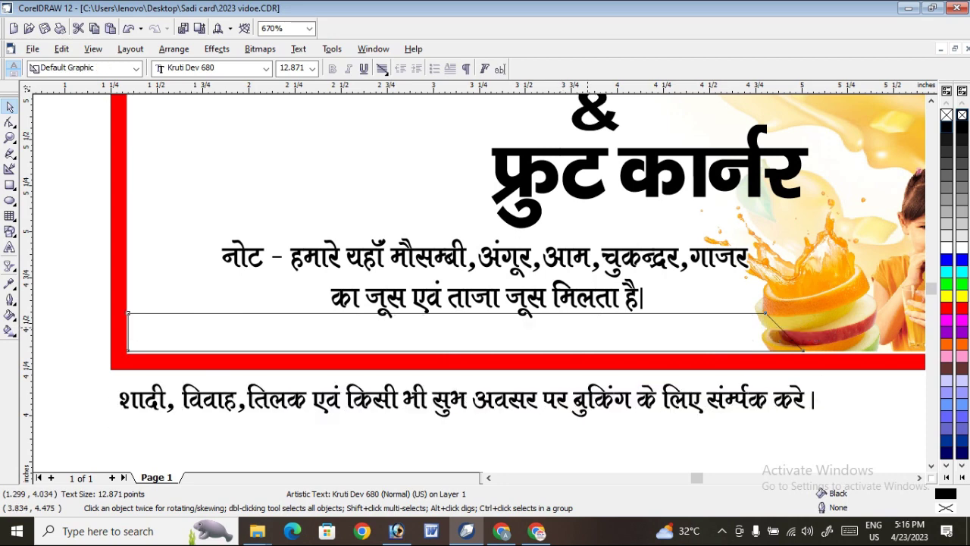
pyautogui.doubleClick(588, 328)
pyautogui.click(946, 296)
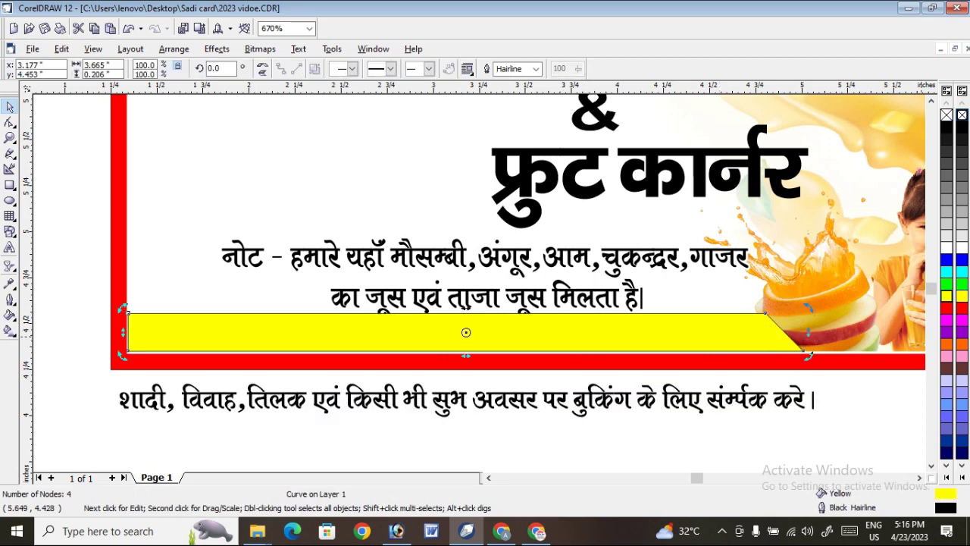
pyautogui.rightClick(946, 115)
pyautogui.click(795, 381)
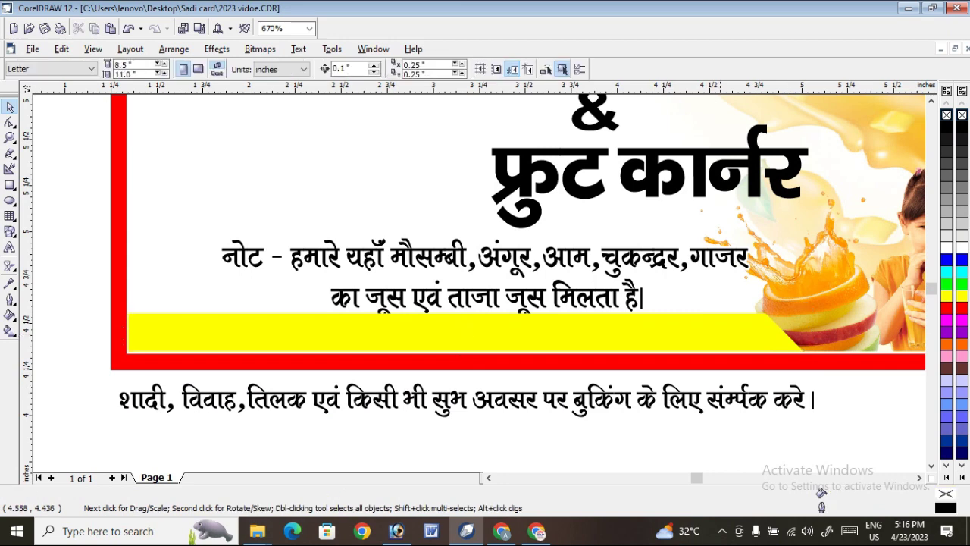
# Step: Bring the booking line to the front and move it back onto the yellow strip
pyautogui.click(657, 392)
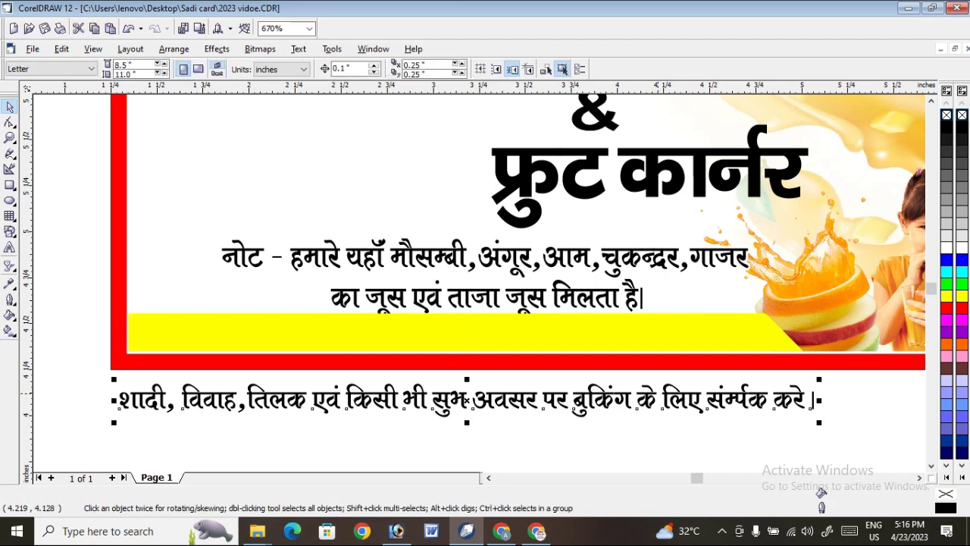
pyautogui.moveTo(466, 399); pyautogui.dragTo(479, 352)
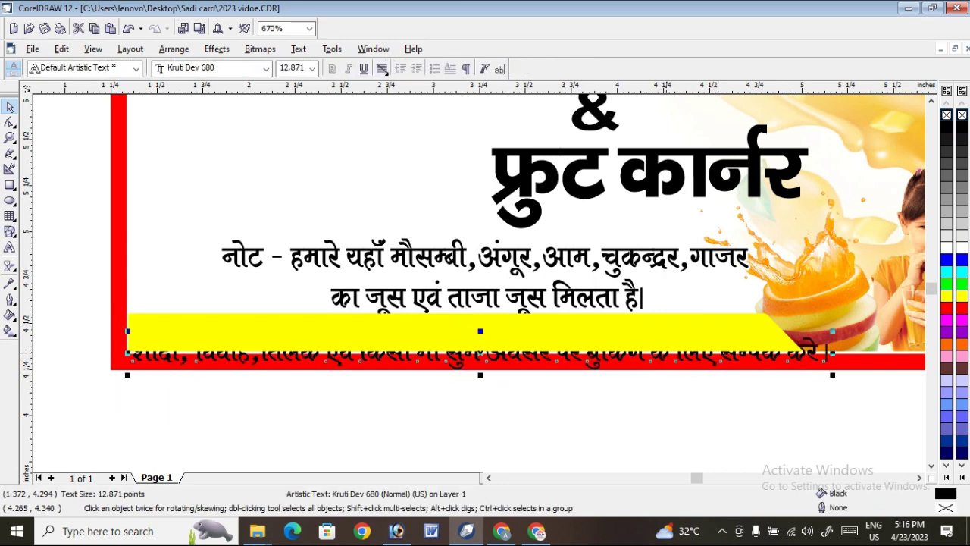
pyautogui.click(479, 352)
pyautogui.hotkey('shift', 'pageup')
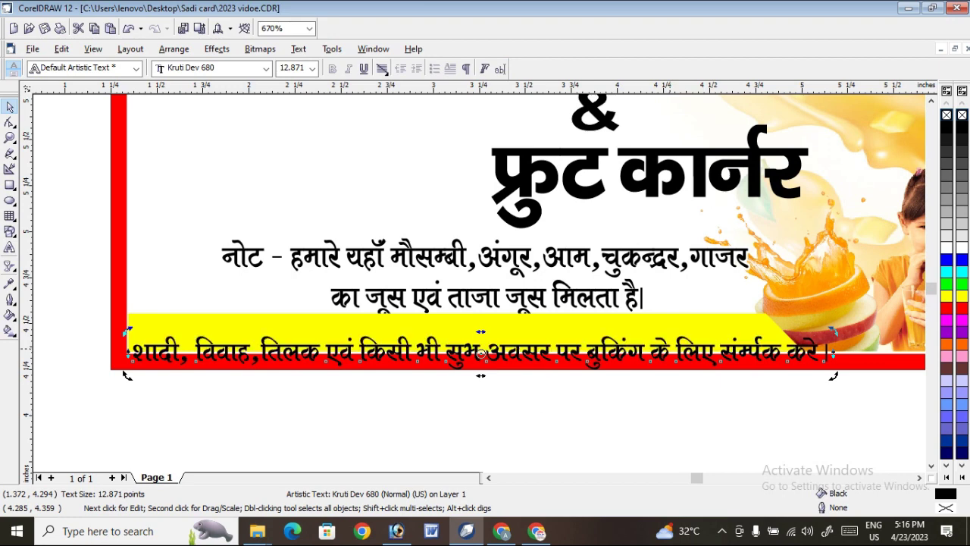
pyautogui.moveTo(654, 348); pyautogui.dragTo(656, 331)
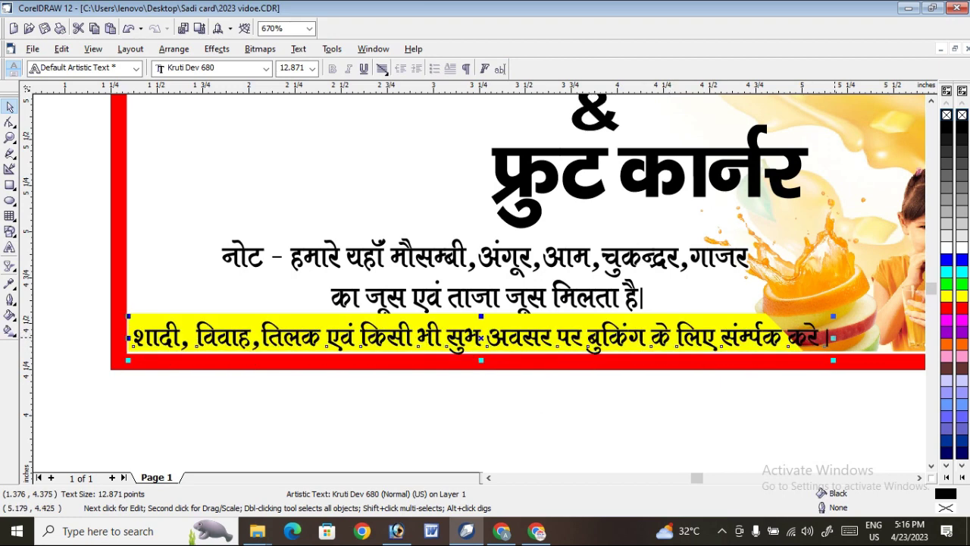
# Step: Narrow the booking line and nudge it up to fit the yellow strip, and stretch the strip's upper edge slightly upward
pyautogui.moveTo(756, 343); pyautogui.dragTo(739, 335)
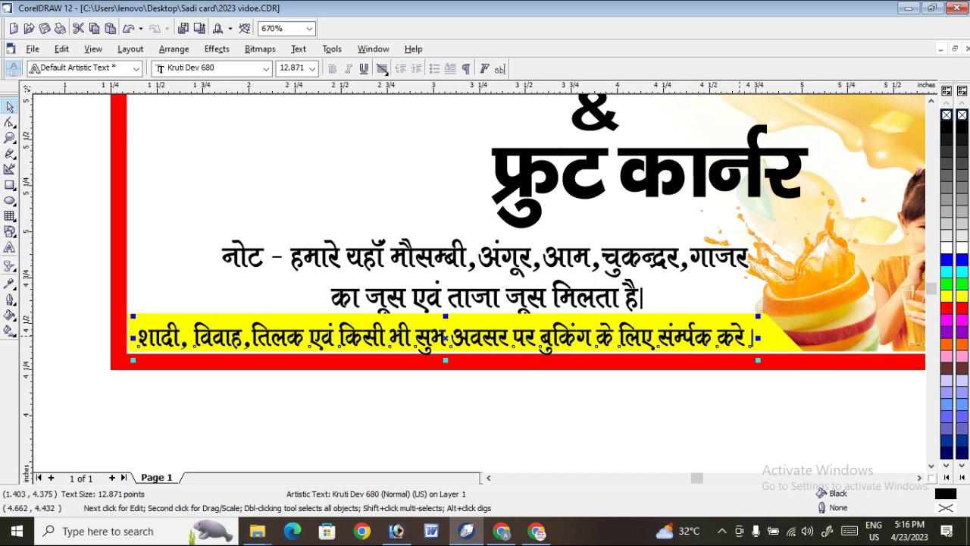
pyautogui.moveTo(444, 337); pyautogui.dragTo(444, 333)
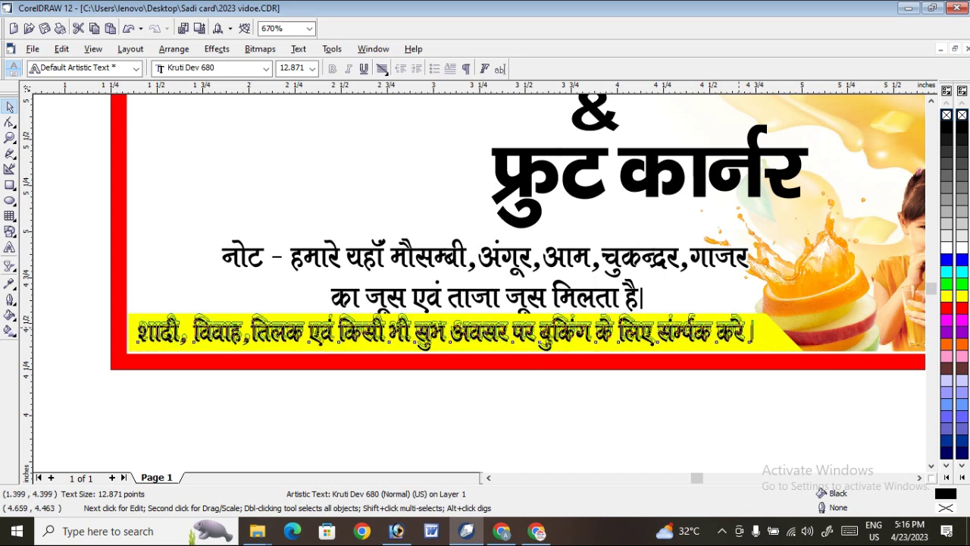
pyautogui.press('Up')
pyautogui.click(766, 334)
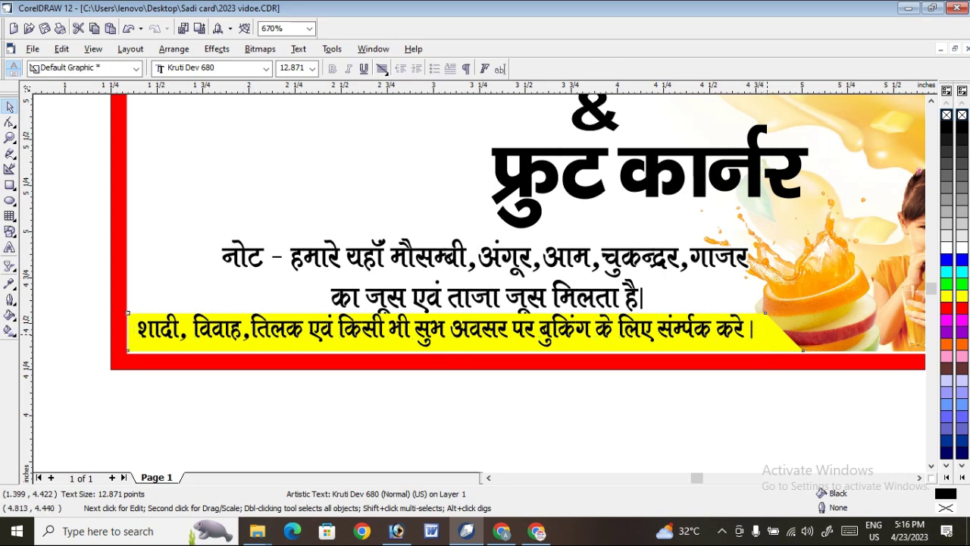
pyautogui.moveTo(464, 308); pyautogui.dragTo(465, 299)
# Step: Widen the two-line नोट text toward the left and nudge it up clear of the yellow strip
pyautogui.click(464, 302)
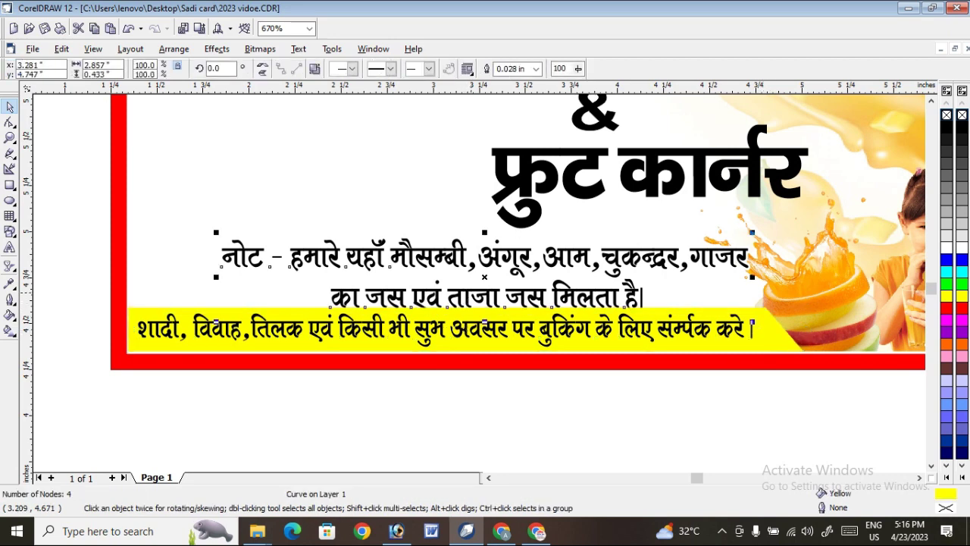
pyautogui.moveTo(216, 276); pyautogui.dragTo(214, 276)
pyautogui.moveTo(525, 311); pyautogui.dragTo(478, 309)
pyautogui.moveTo(157, 277); pyautogui.dragTo(157, 277)
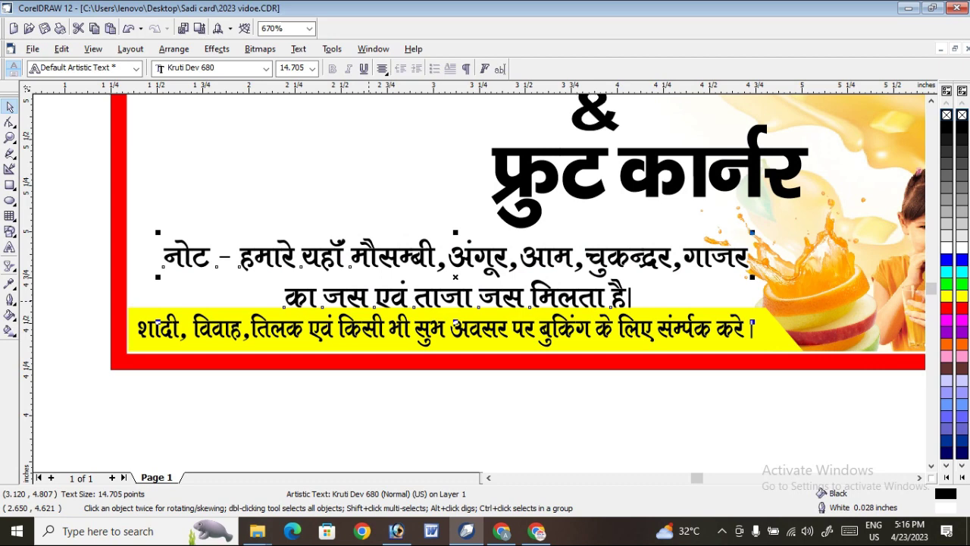
pyautogui.press('Up')
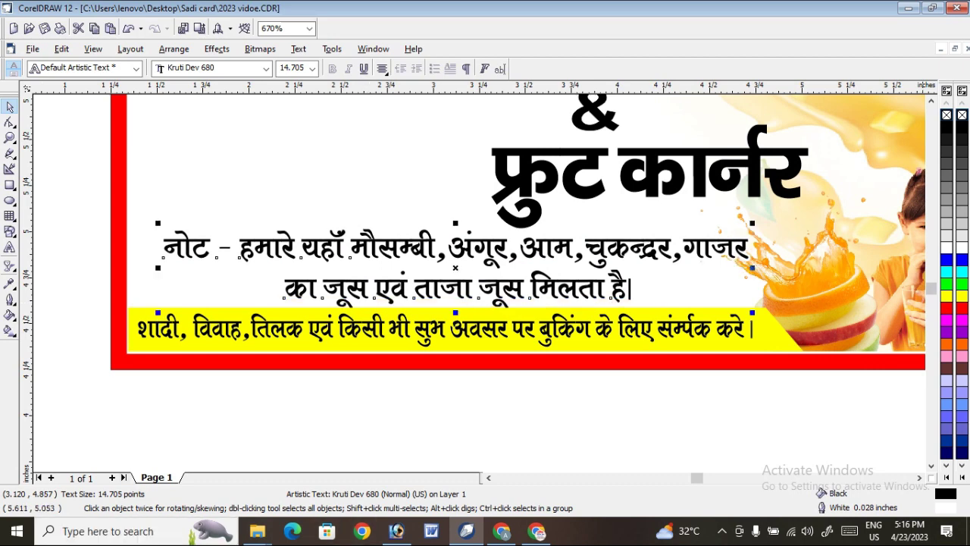
# Step: Colour the two-line नोट text blue
pyautogui.click(947, 283)
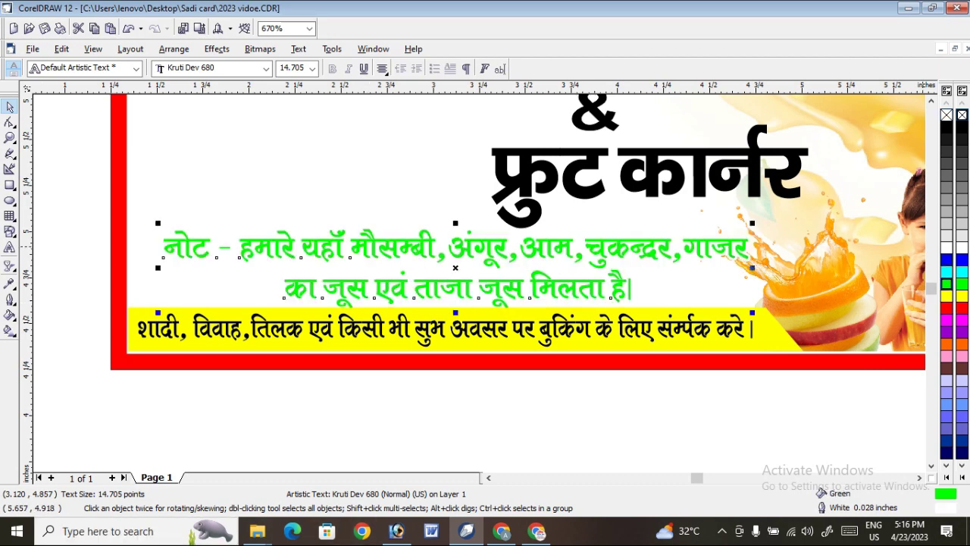
pyautogui.click(947, 259)
# Step: Shrink the & sign to about 12.8 points and place it closer beneath the heading
pyautogui.scroll(-2, 658, 330)
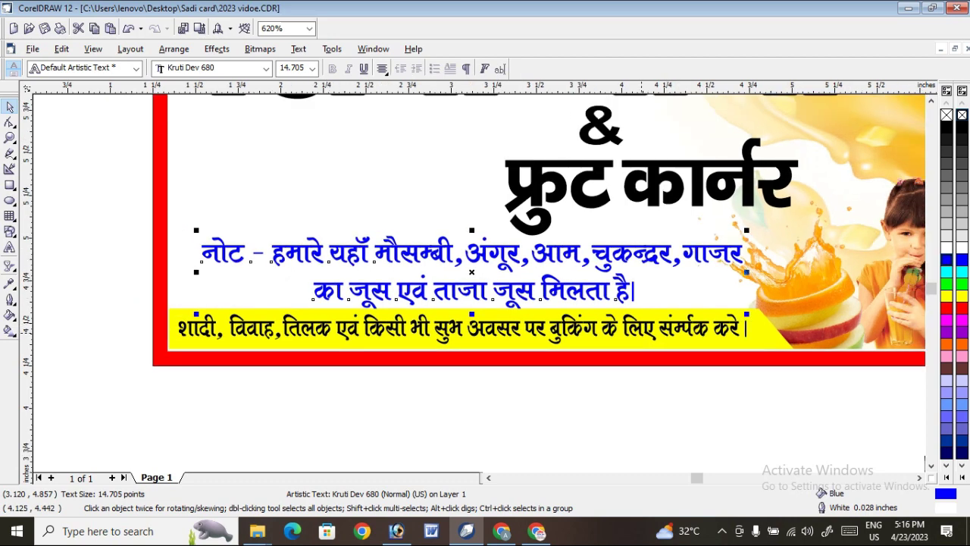
pyautogui.scroll(1, 484, 277)
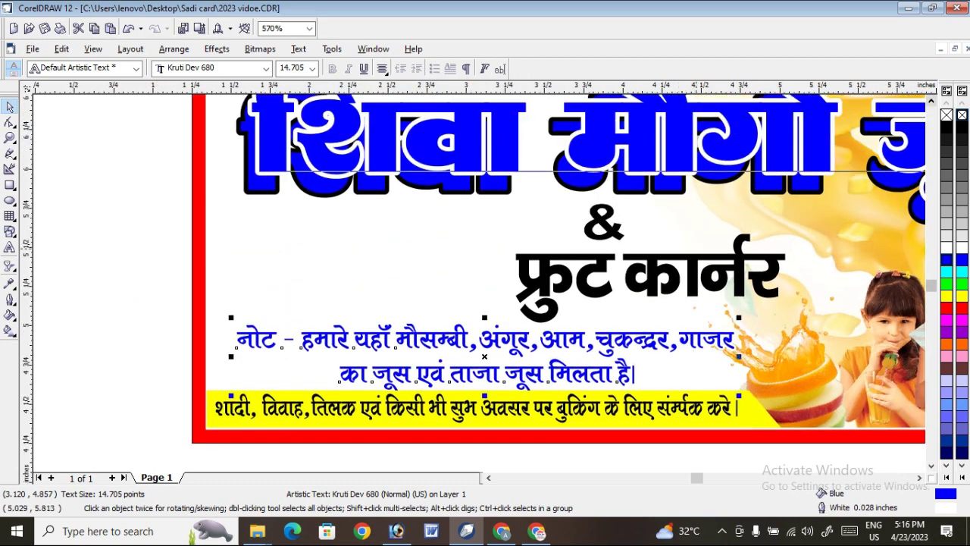
pyautogui.click(580, 239)
pyautogui.moveTo(581, 240); pyautogui.dragTo(559, 210)
# Step: Move the फ्रुट कार्नर text up and left beneath the & sign, and fill it with the green shade R:0 G:186 B:24
pyautogui.scroll(-2, 562, 198)
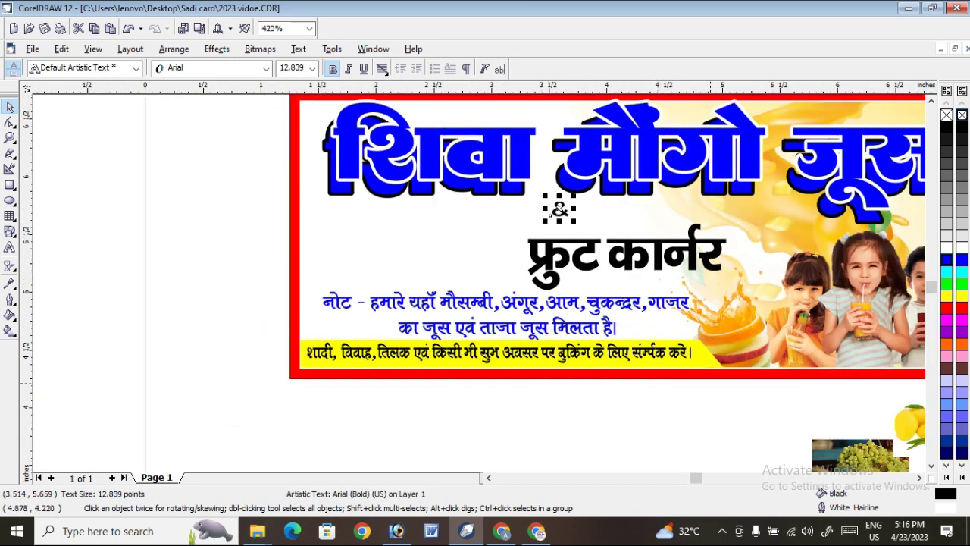
pyautogui.moveTo(632, 251); pyautogui.dragTo(594, 236)
pyautogui.click(589, 243)
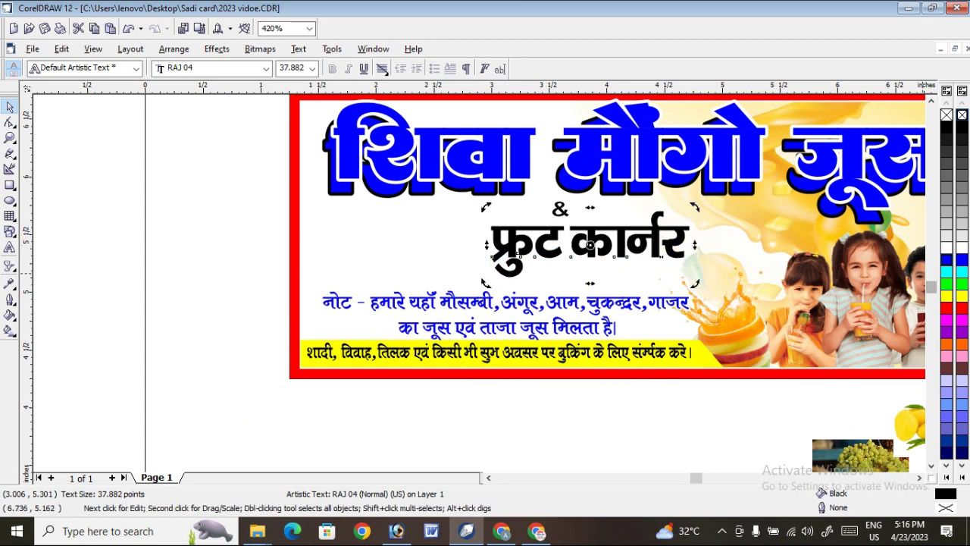
pyautogui.click(946, 284)
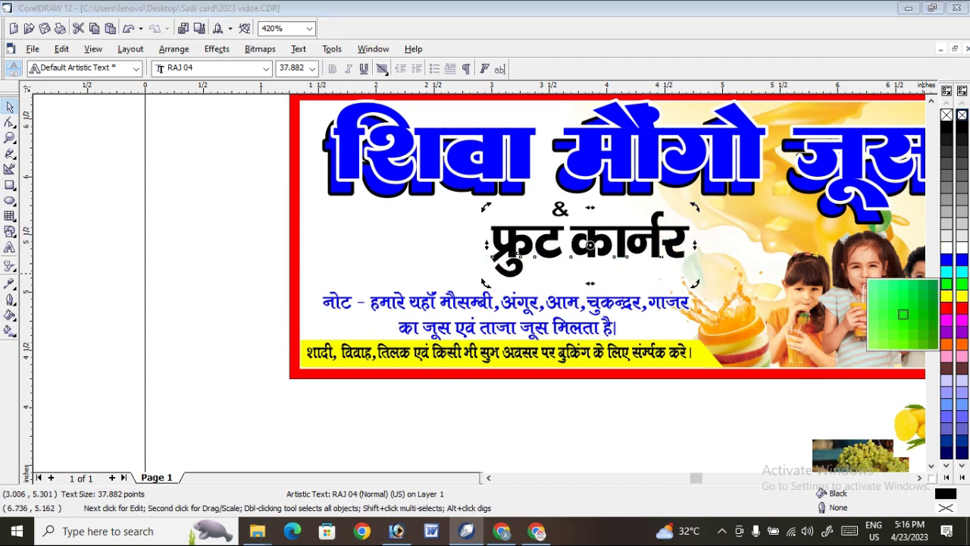
pyautogui.click(902, 314)
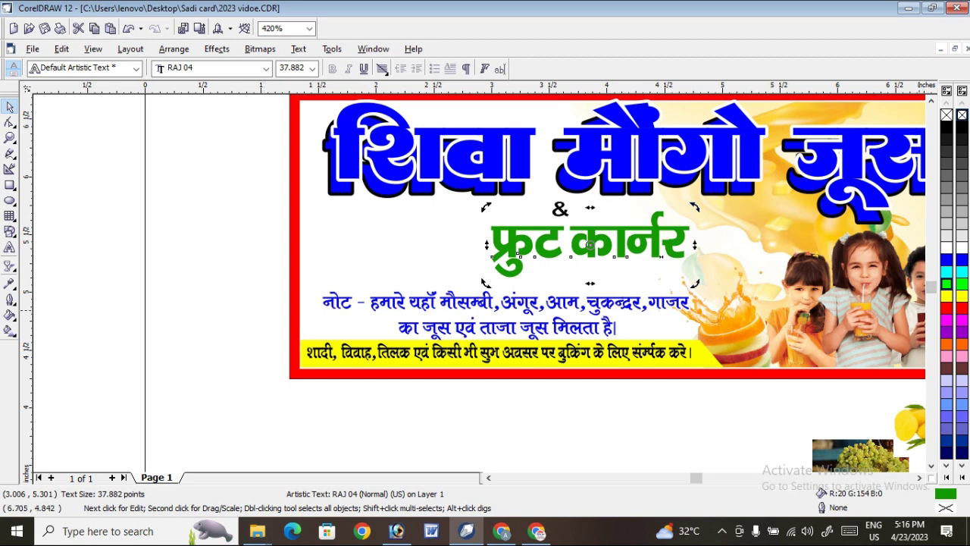
pyautogui.click(947, 284)
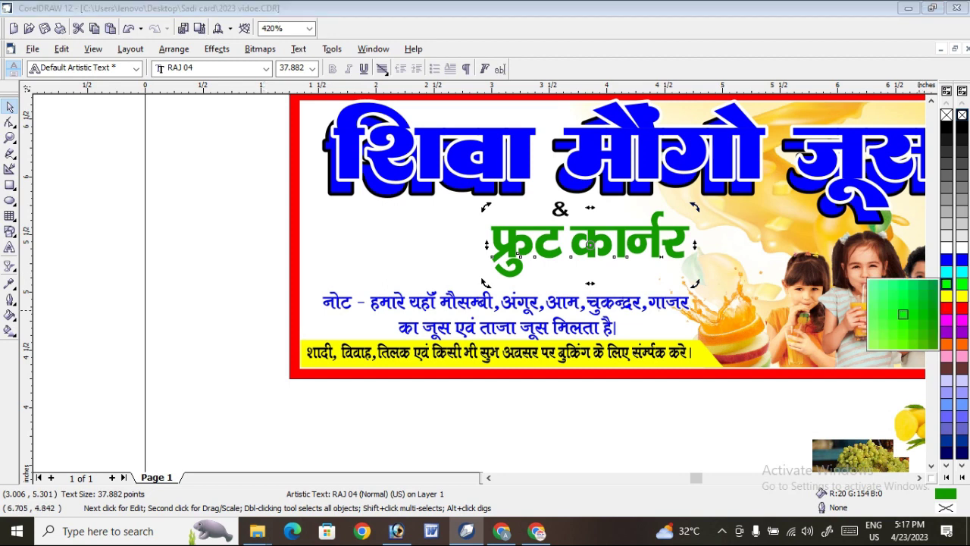
pyautogui.click(902, 313)
pyautogui.click(293, 210)
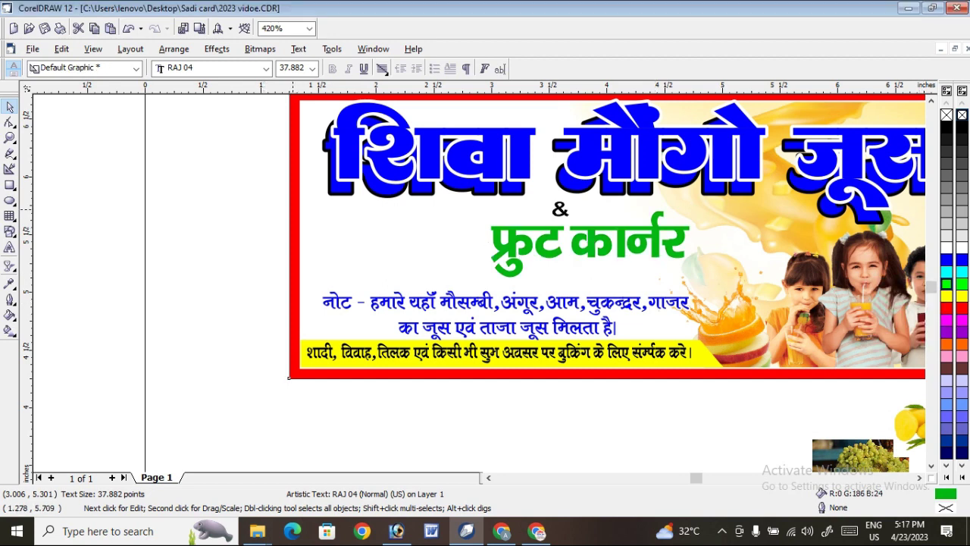
# Step: Fill the & sign beneath the heading with red
pyautogui.click(293, 209)
pyautogui.click(559, 209)
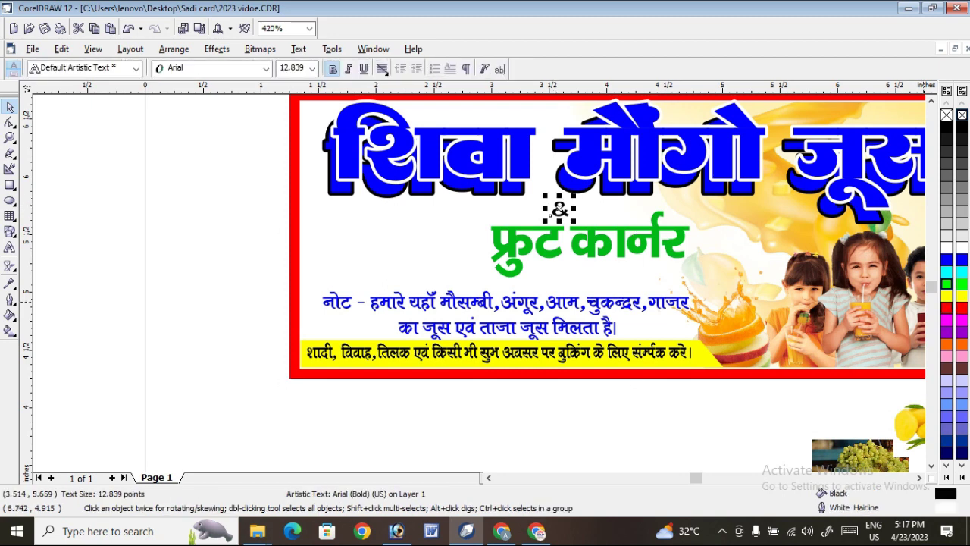
pyautogui.press('Escape')
pyautogui.scroll(-1, 201, 288)
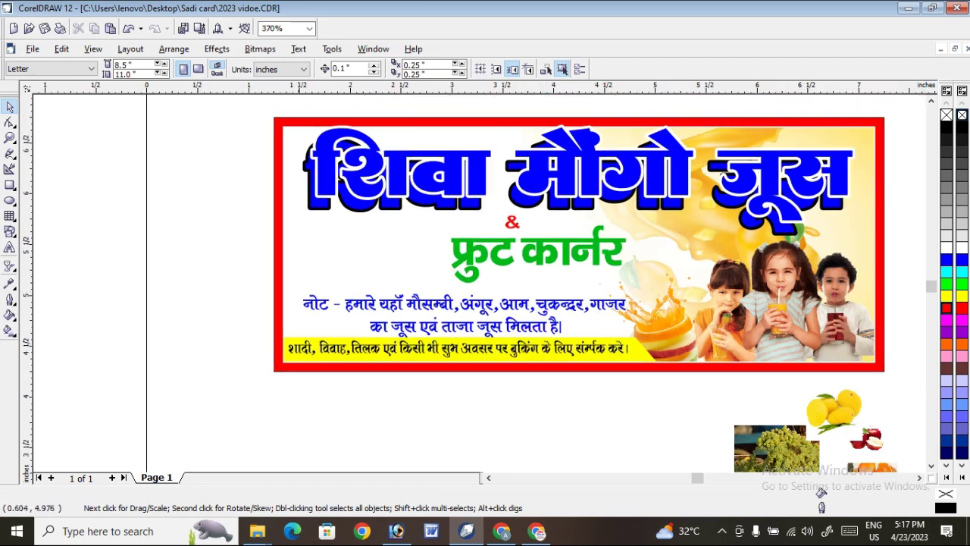
# Step: Move all the fruit pictures from below the banner to the blank area left of it, with the mangoes above the grapes
pyautogui.moveTo(659, 389); pyautogui.dragTo(839, 445)
pyautogui.moveTo(663, 364); pyautogui.dragTo(45, 159)
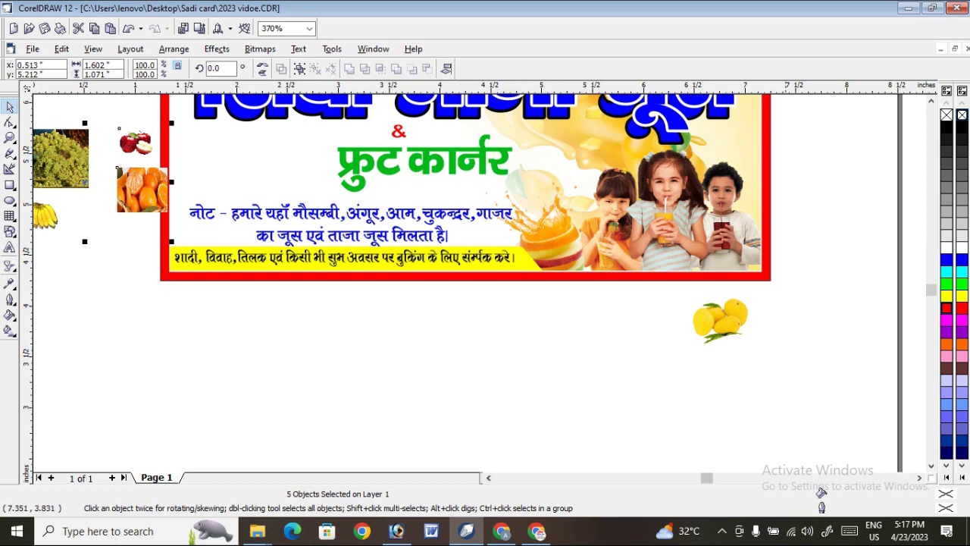
pyautogui.click(720, 319)
pyautogui.moveTo(719, 320); pyautogui.dragTo(288, 151)
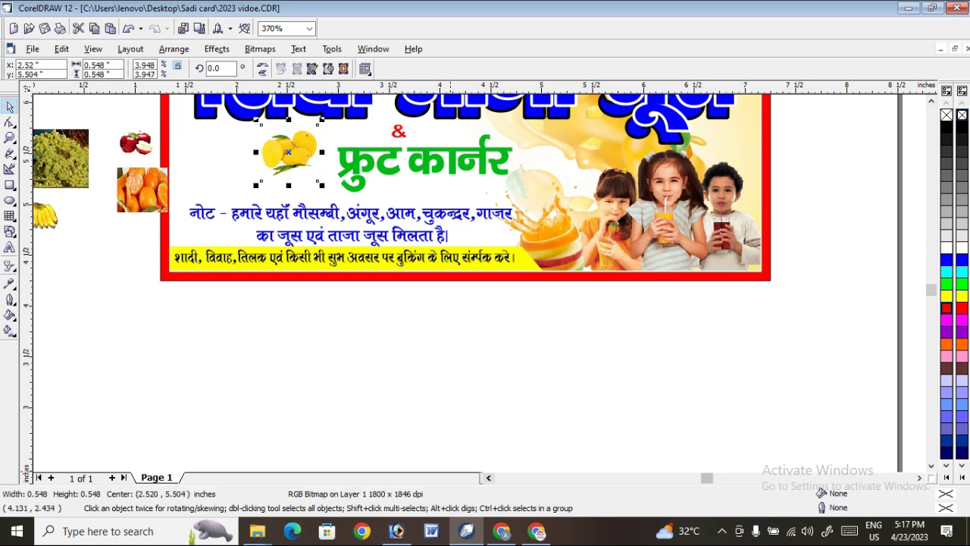
pyautogui.click(489, 477)
pyautogui.click(489, 477)
pyautogui.click(930, 101)
pyautogui.click(930, 101)
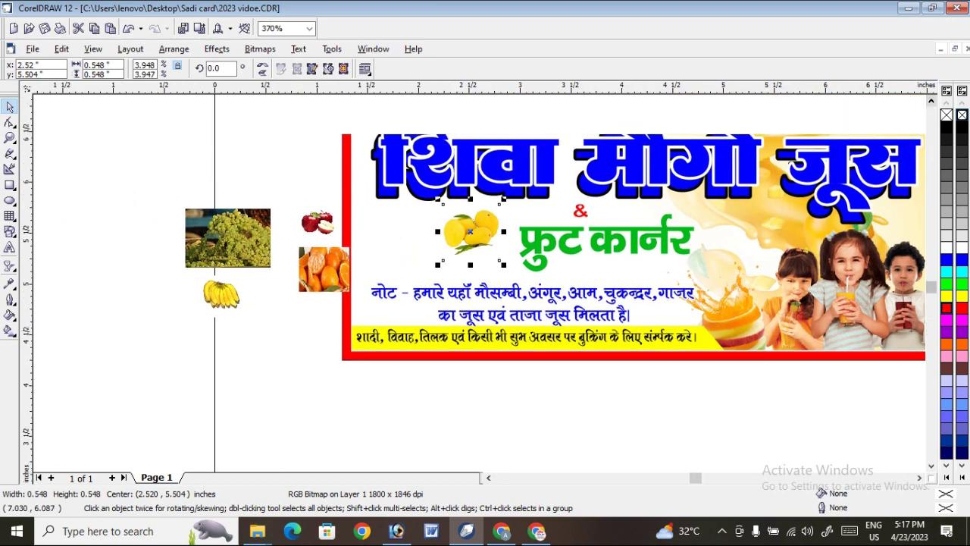
pyautogui.click(930, 101)
pyautogui.click(930, 100)
pyautogui.press('Escape')
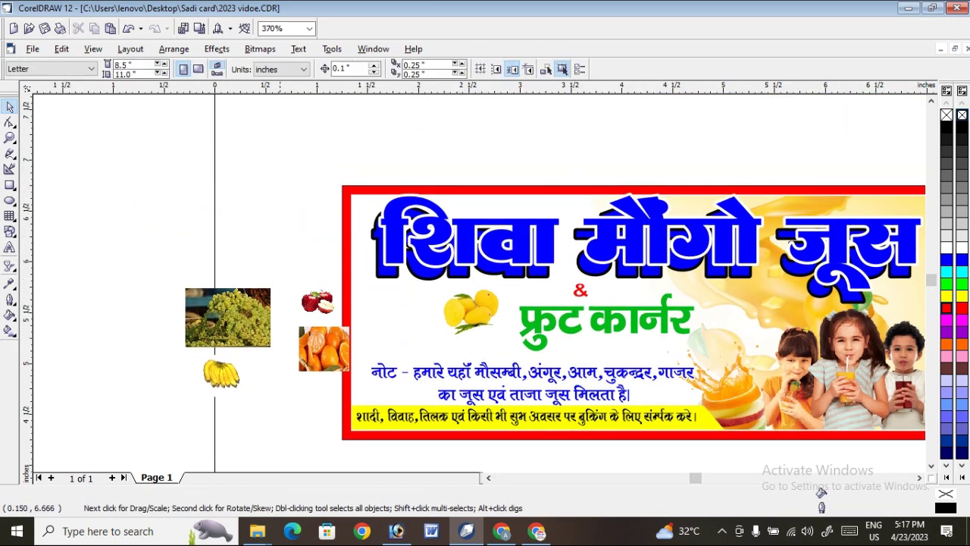
pyautogui.moveTo(483, 309); pyautogui.dragTo(242, 235)
pyautogui.press('Escape')
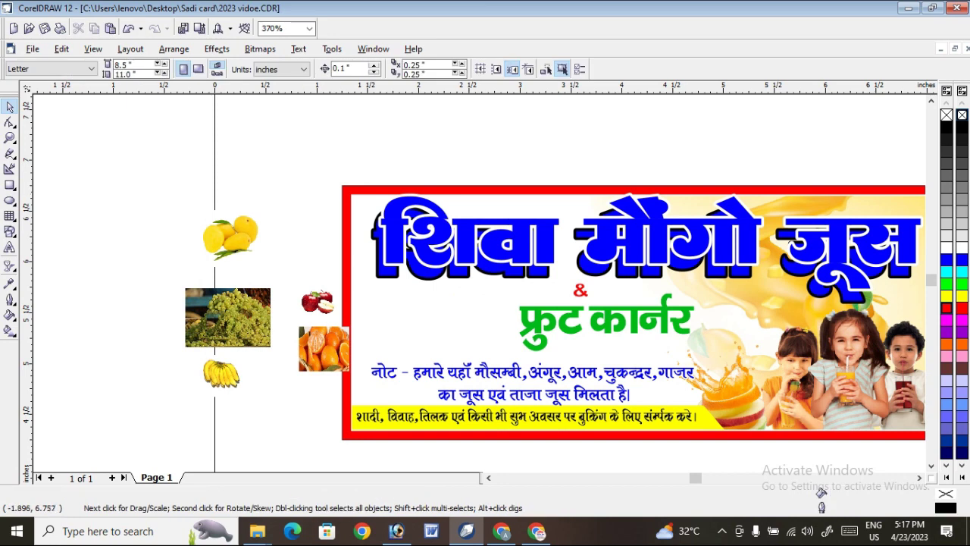
# Step: Draw a square about 0.38 inches wide on the banner's blank area left of the फ्रुट कार्नर text
pyautogui.press('F6')
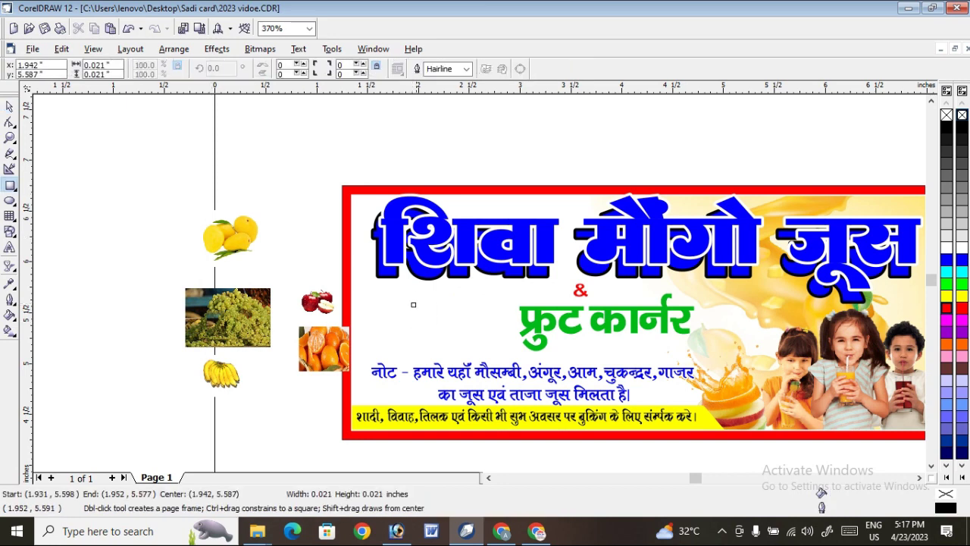
pyautogui.moveTo(410, 302); pyautogui.dragTo(450, 340)
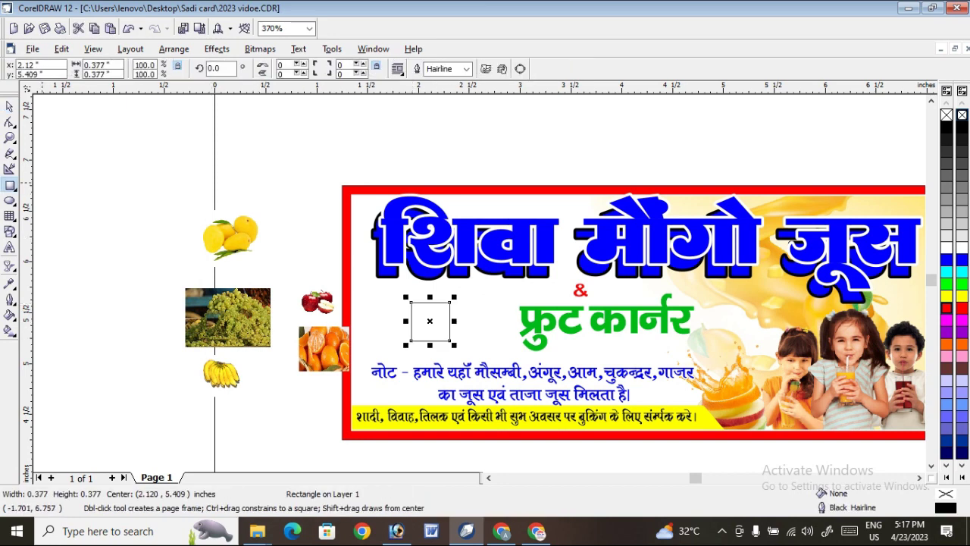
pyautogui.press('z')
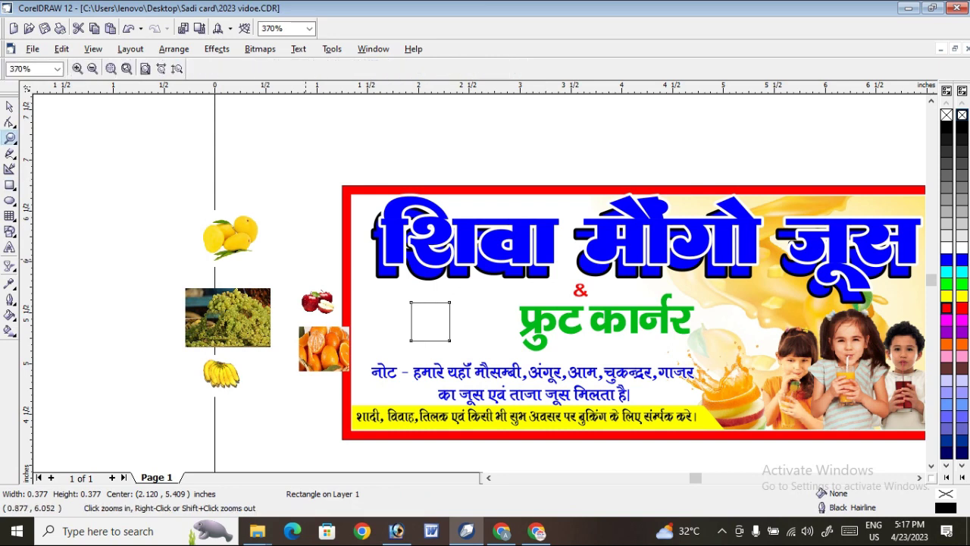
pyautogui.moveTo(505, 360); pyautogui.dragTo(606, 358)
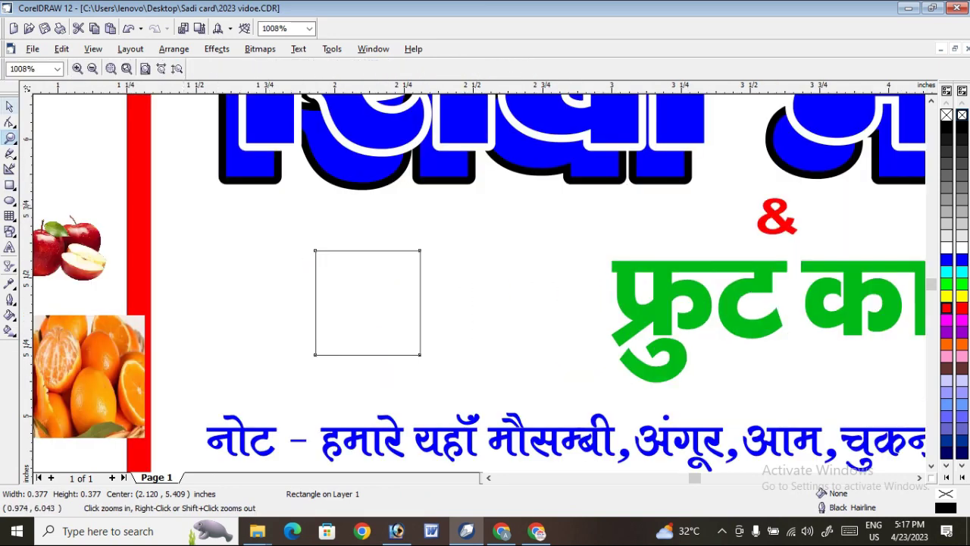
# Step: Rotate the square to 315 degrees and duplicate it into four diamonds arranged in a cross
pyautogui.press('space')
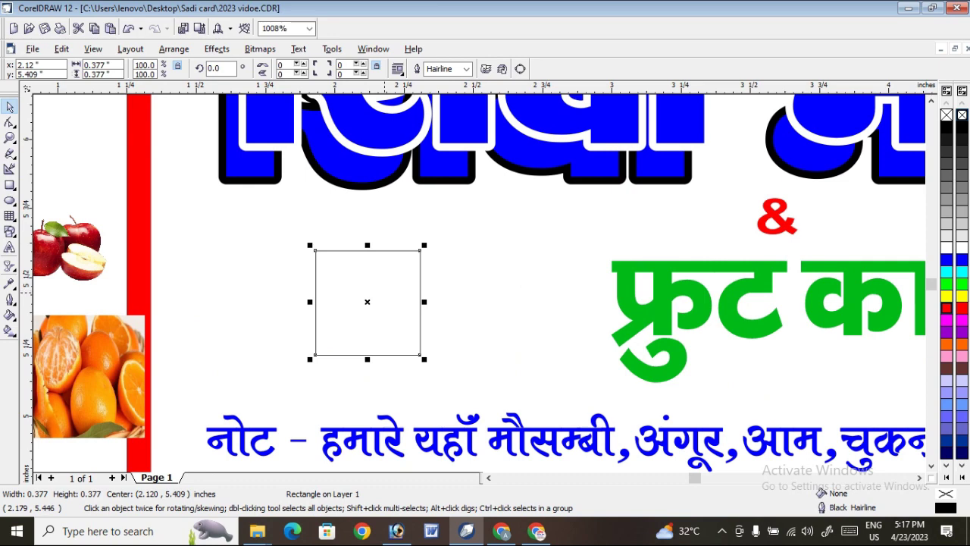
pyautogui.click(375, 309)
pyautogui.moveTo(425, 244); pyautogui.dragTo(352, 370)
pyautogui.click(396, 300)
pyautogui.rightClick(436, 283)
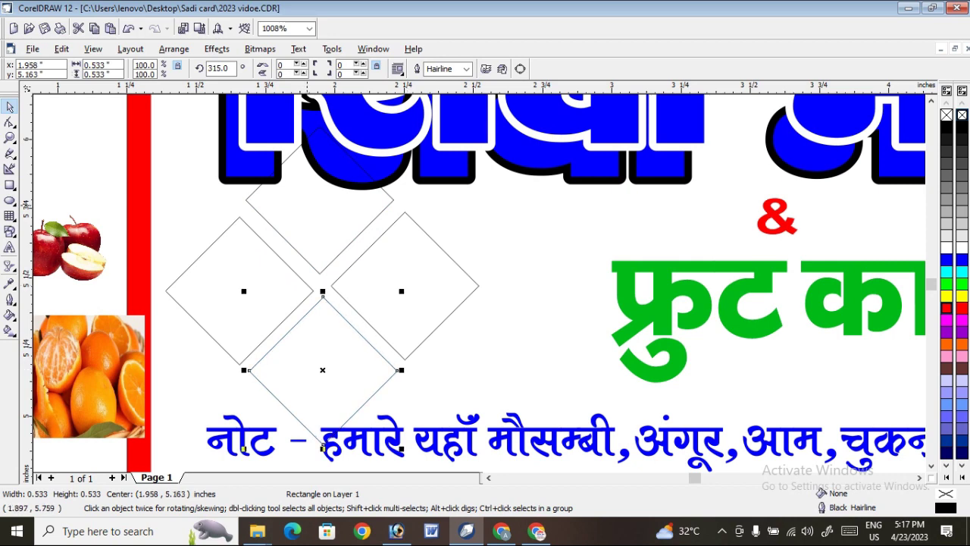
# Step: Align the lower diamond's centre vertically under the upper one and level the right diamond with the left one
pyautogui.keyDown('shift'); pyautogui.click(325, 208); pyautogui.keyUp('shift')
pyautogui.press('c')
pyautogui.click(409, 284)
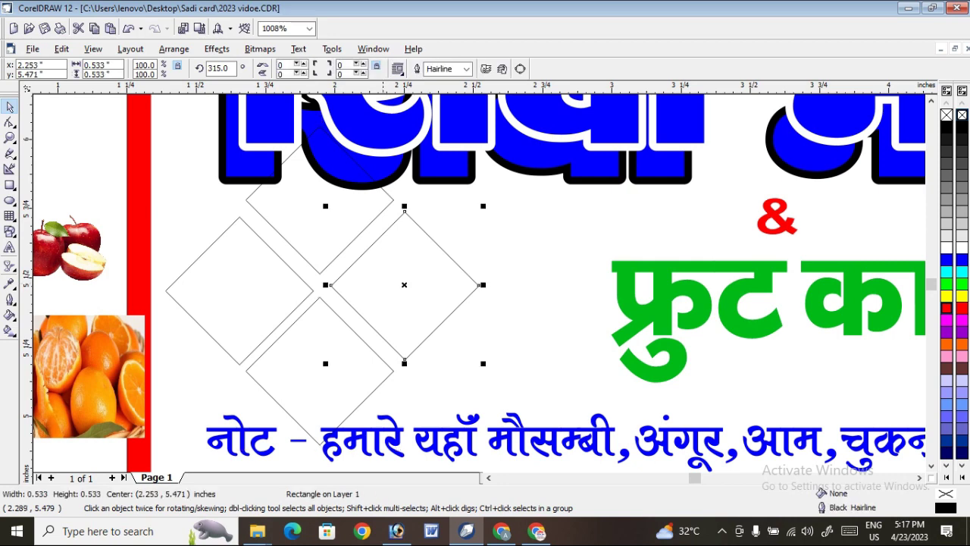
pyautogui.keyDown('shift'); pyautogui.click(271, 283); pyautogui.keyUp('shift')
pyautogui.press('e')
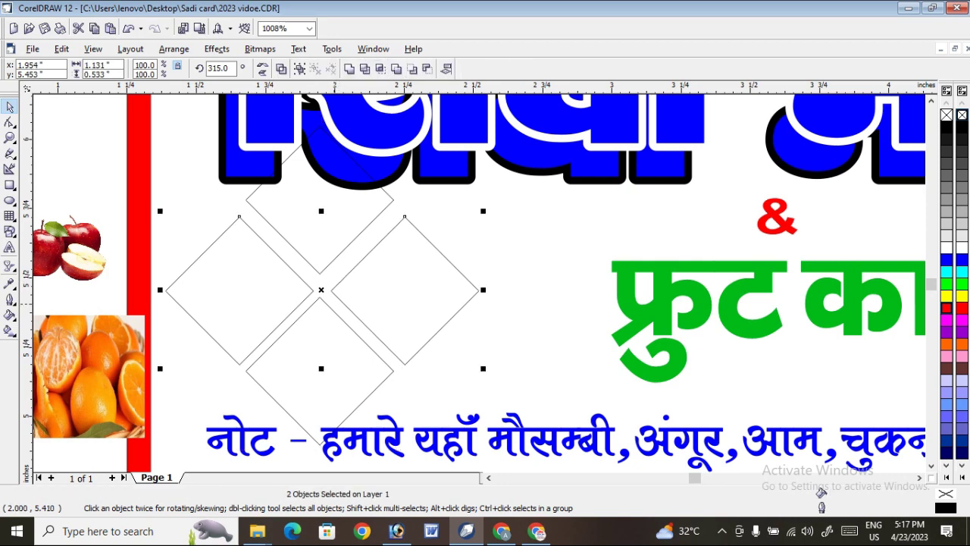
# Step: Shift the upper diamond slightly down to even out its gap with the side diamonds
pyautogui.click(328, 323)
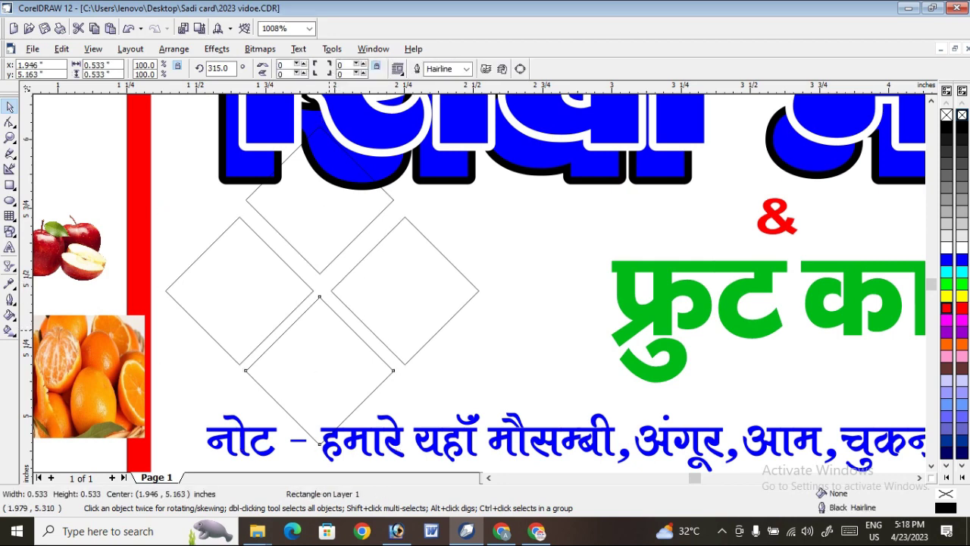
pyautogui.click(325, 341)
pyautogui.click(320, 274)
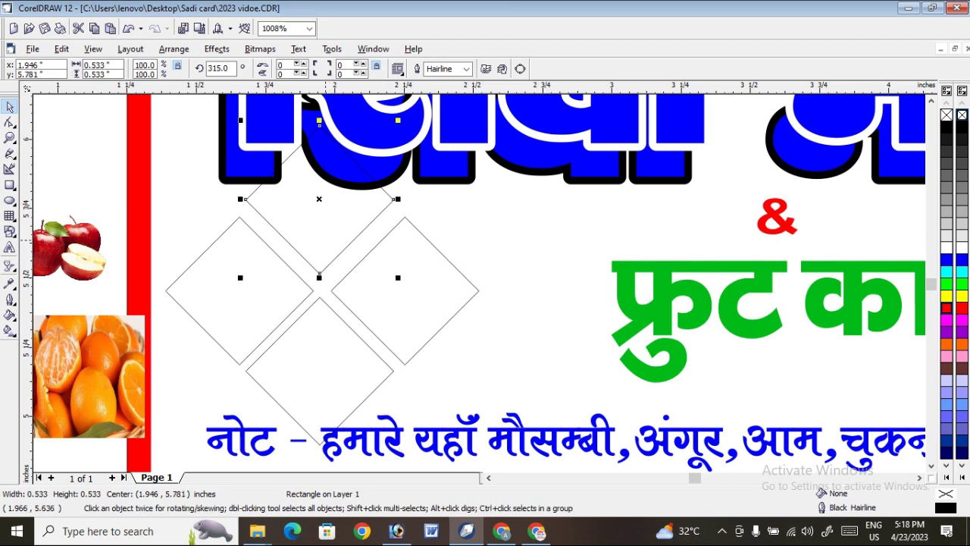
pyautogui.moveTo(325, 241); pyautogui.dragTo(326, 243)
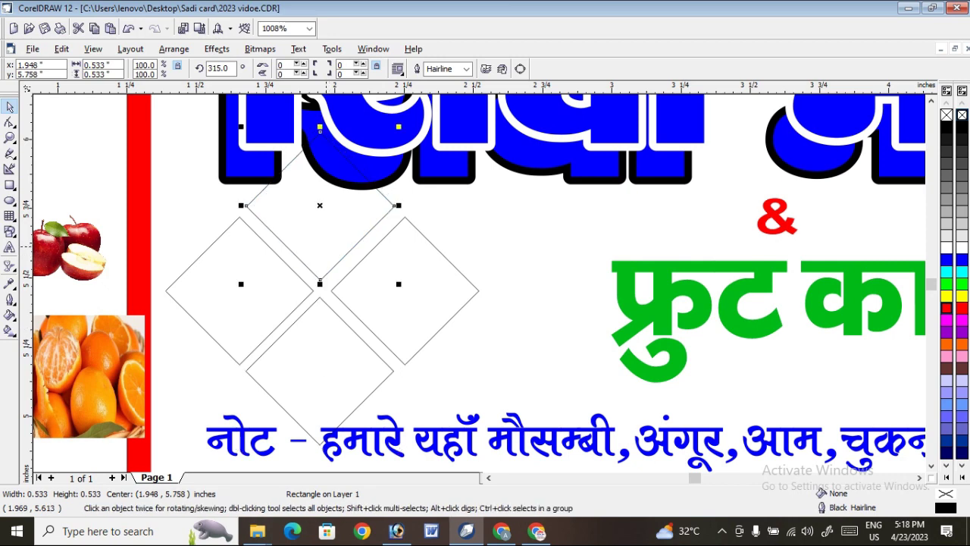
# Step: Shrink the four diamonds together to about 0.81 inches wide and place them between the heading and the नोट text
pyautogui.scroll(-1, 333, 243)
pyautogui.scroll(-2, 331, 243)
pyautogui.click(162, 131)
pyautogui.moveTo(124, 130); pyautogui.dragTo(521, 427)
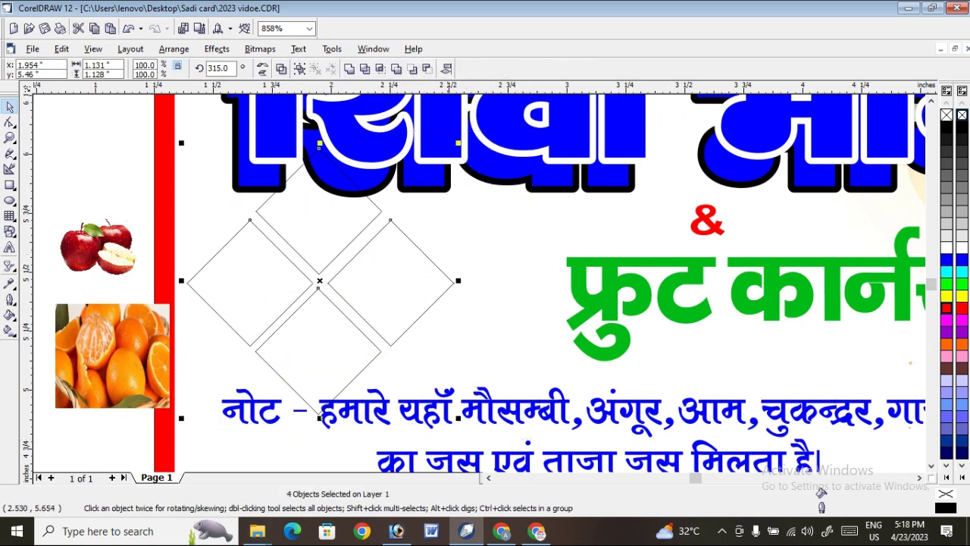
pyautogui.moveTo(457, 142); pyautogui.dragTo(443, 186)
pyautogui.moveTo(345, 279); pyautogui.dragTo(326, 291)
pyautogui.scroll(-1, 300, 294)
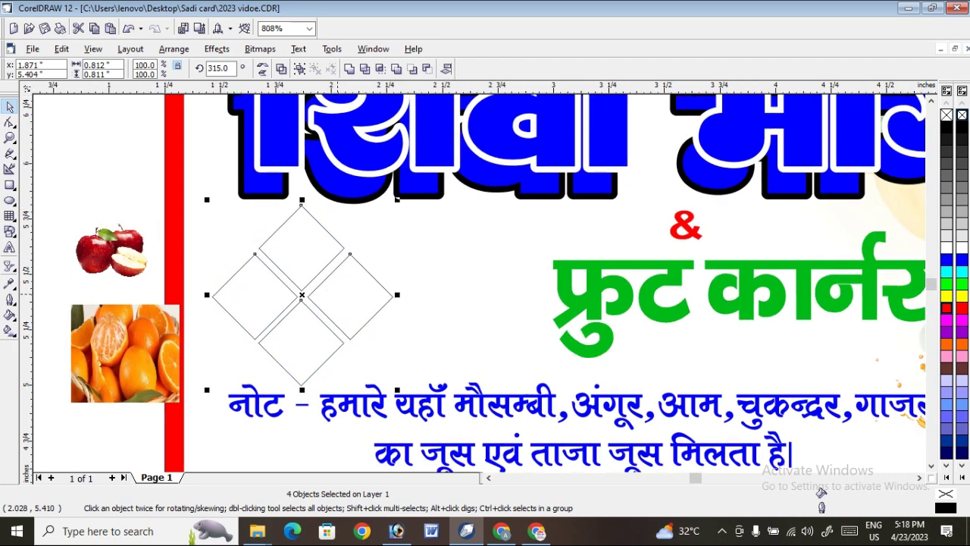
pyautogui.scroll(-1, 300, 294)
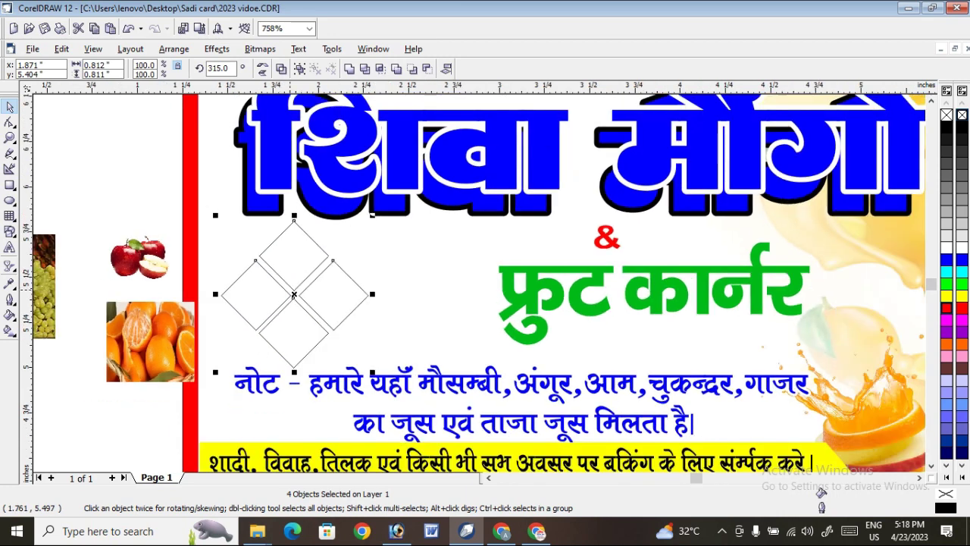
# Step: PowerClip the apple picture inside the upper diamond and check its placement in the container's contents
pyautogui.click(139, 258)
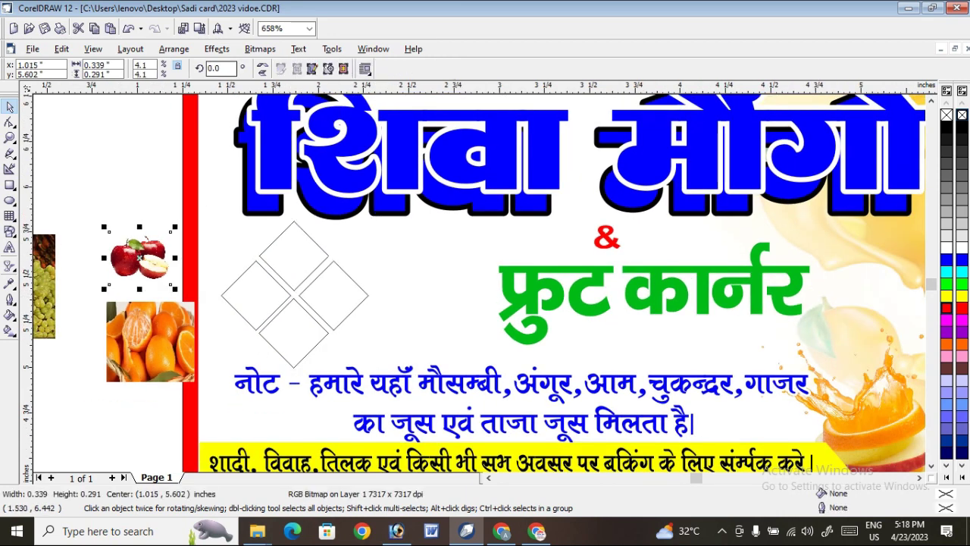
pyautogui.click(217, 48)
pyautogui.moveTo(258, 207)
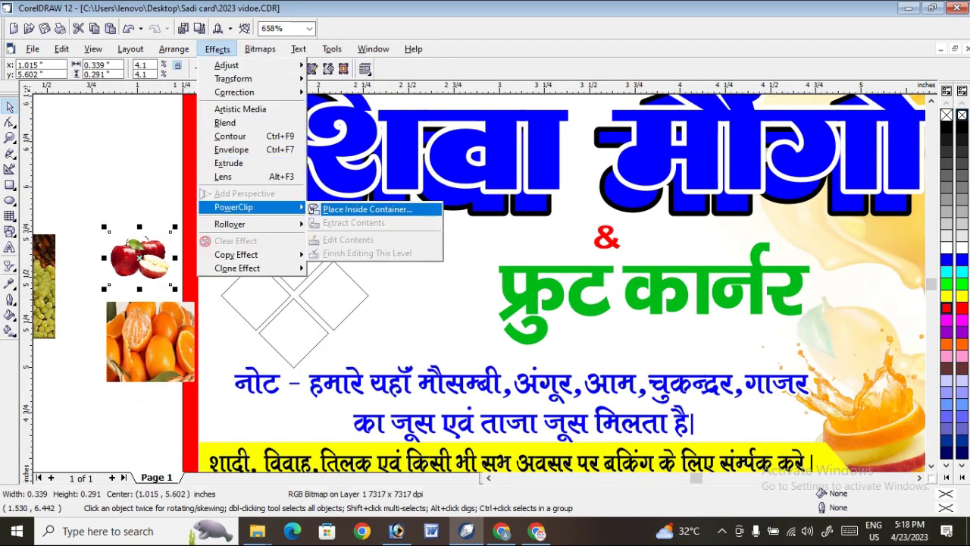
pyautogui.click(364, 210)
pyautogui.click(294, 228)
pyautogui.rightClick(293, 224)
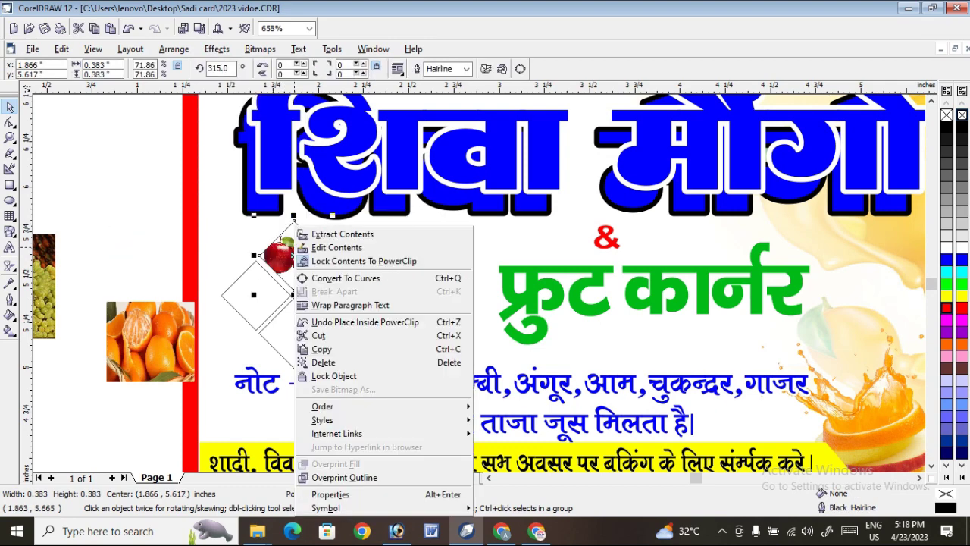
pyautogui.click(304, 248)
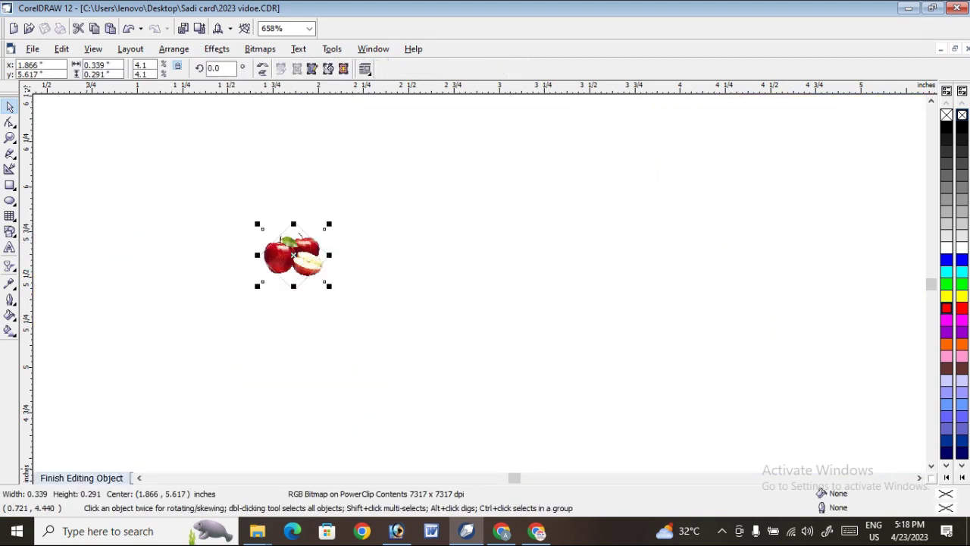
pyautogui.click(82, 477)
# Step: PowerClip the orange picture inside the lower diamond
pyautogui.click(131, 328)
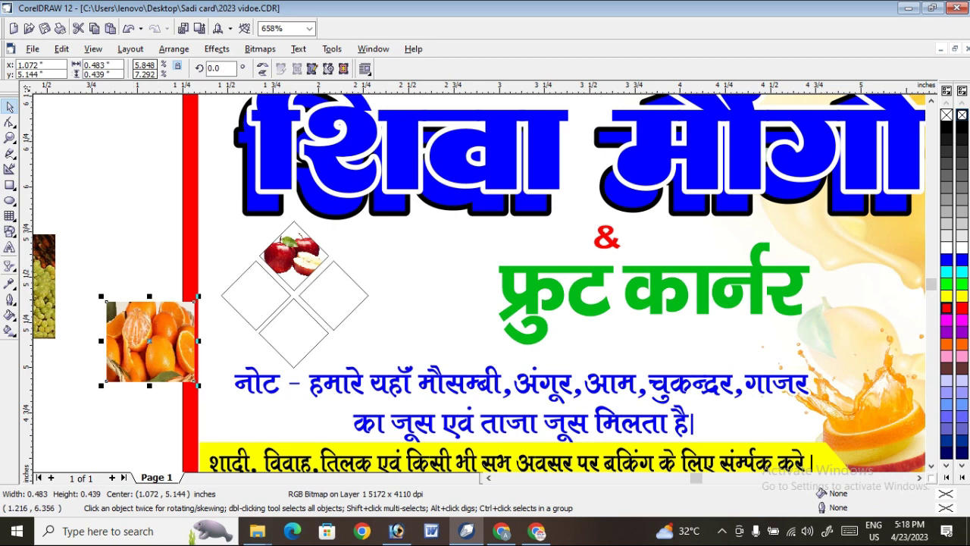
pyautogui.click(218, 49)
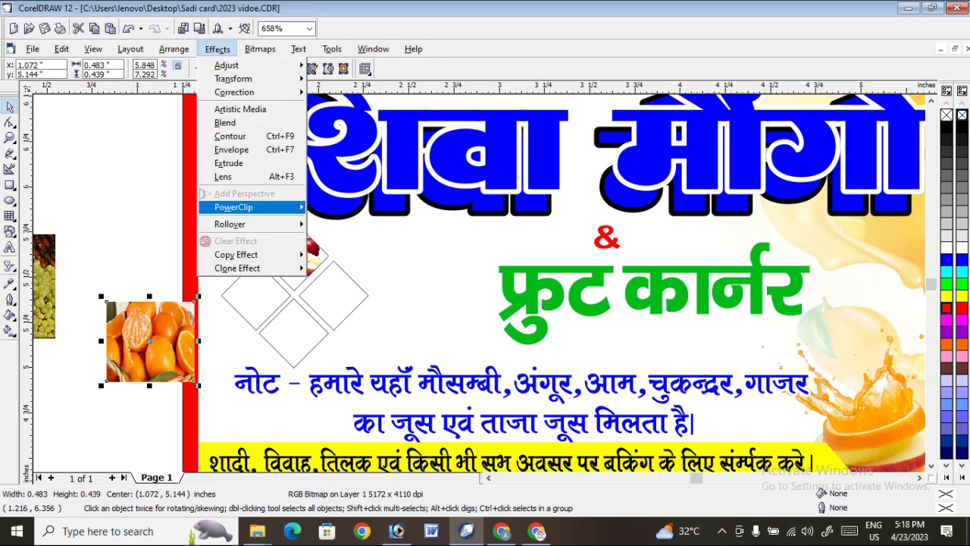
pyautogui.moveTo(235, 207)
pyautogui.click(364, 210)
pyautogui.click(294, 334)
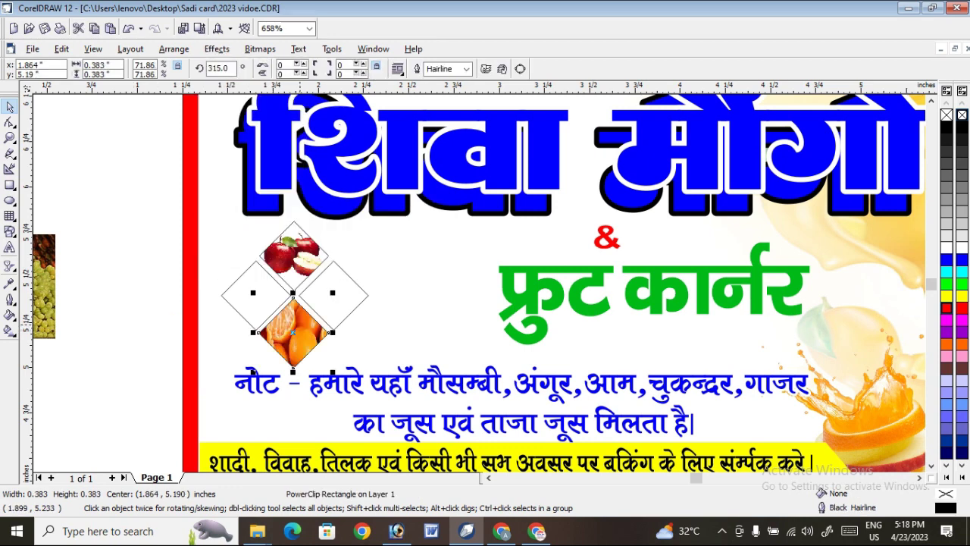
# Step: Edit the lower diamond's contents, resizing the orange picture to about 0.418 by 0.378 inches and positioning it to cover the diamond
pyautogui.rightClick(298, 322)
pyautogui.click(333, 53)
pyautogui.moveTo(300, 323); pyautogui.dragTo(305, 320)
pyautogui.moveTo(347, 284); pyautogui.dragTo(343, 298)
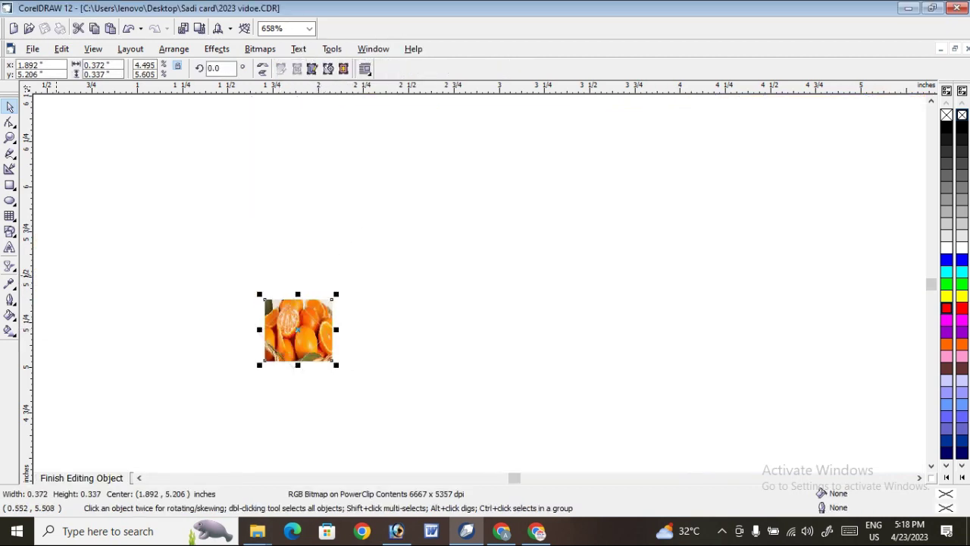
pyautogui.click(10, 138)
pyautogui.moveTo(220, 267); pyautogui.dragTo(422, 376)
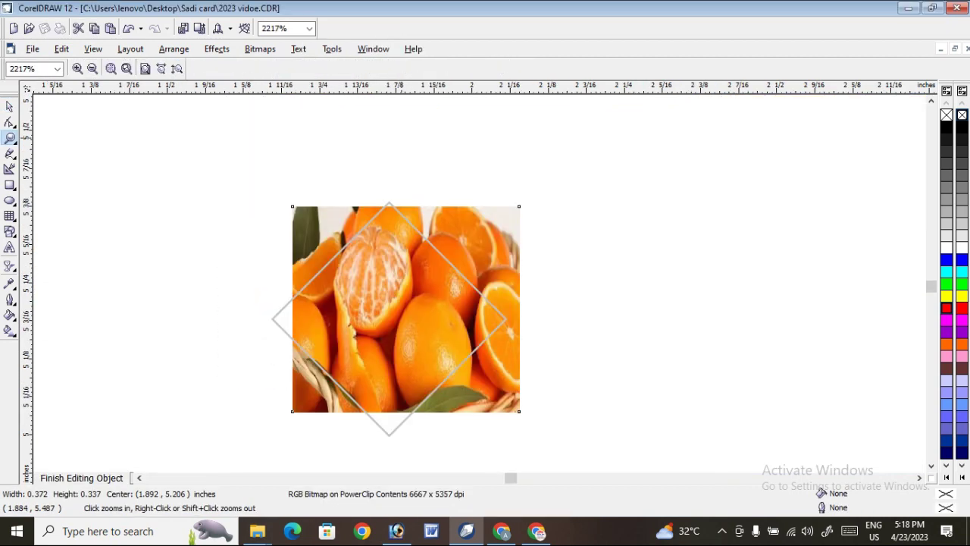
pyautogui.press('space')
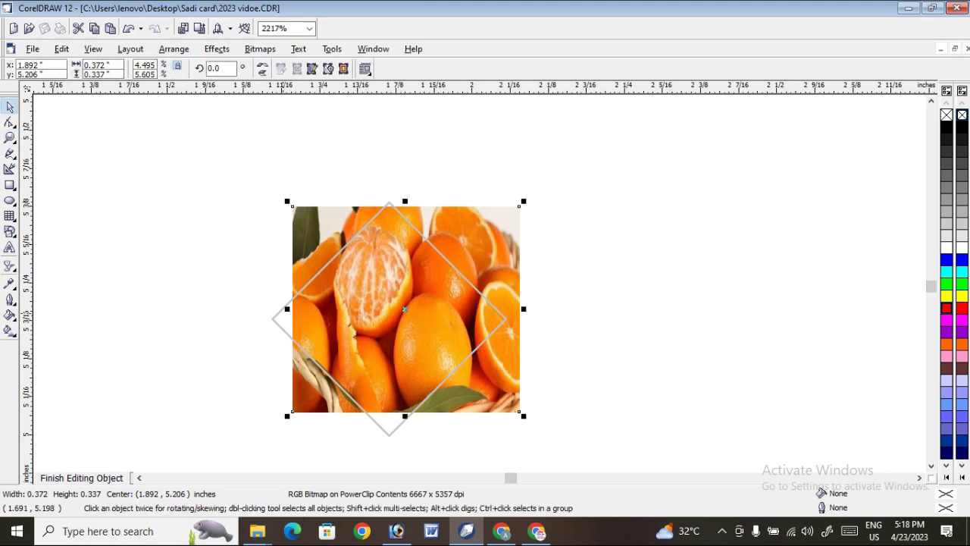
pyautogui.moveTo(287, 309); pyautogui.dragTo(265, 309)
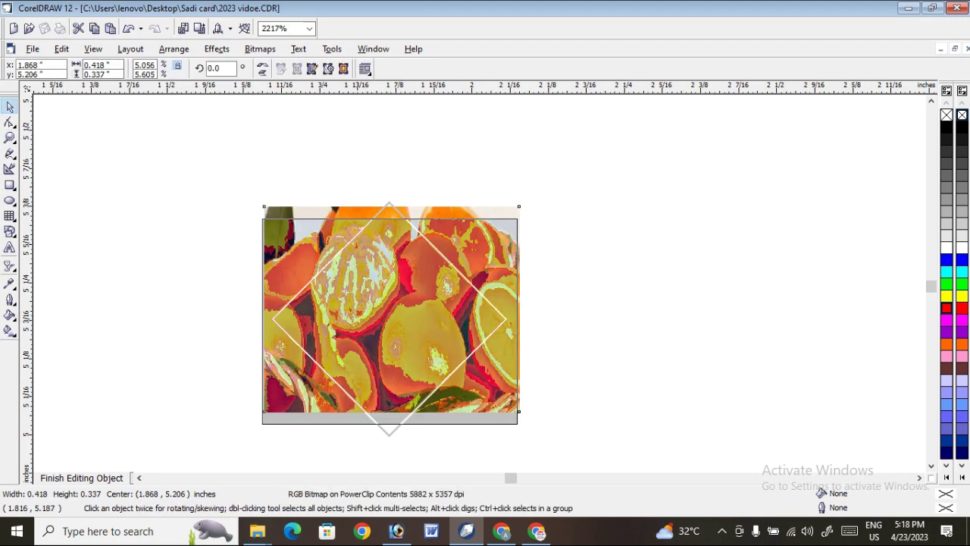
pyautogui.moveTo(387, 226); pyautogui.dragTo(389, 202)
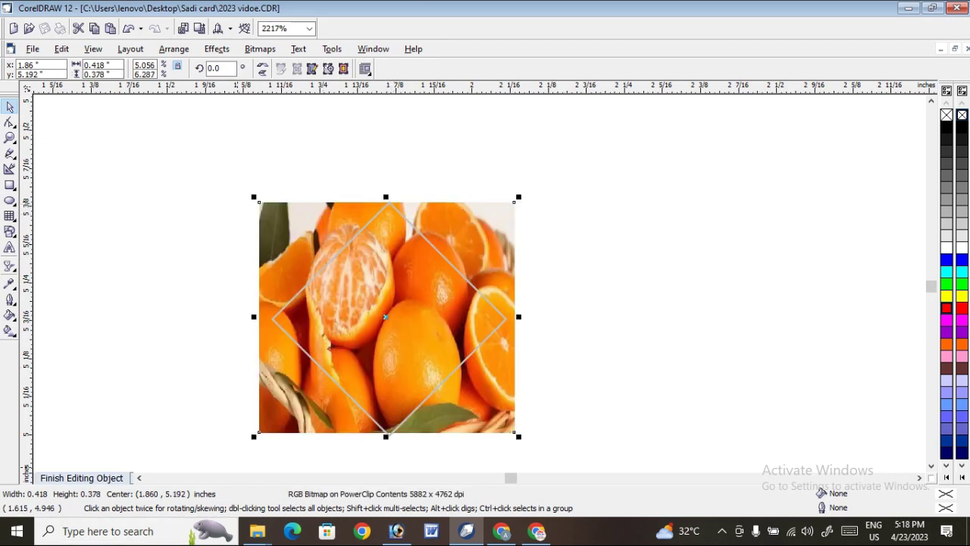
pyautogui.click(82, 477)
# Step: Move the banana picture closer to the banner, just past the lower right corner of the grapes
pyautogui.scroll(-6, 409, 330)
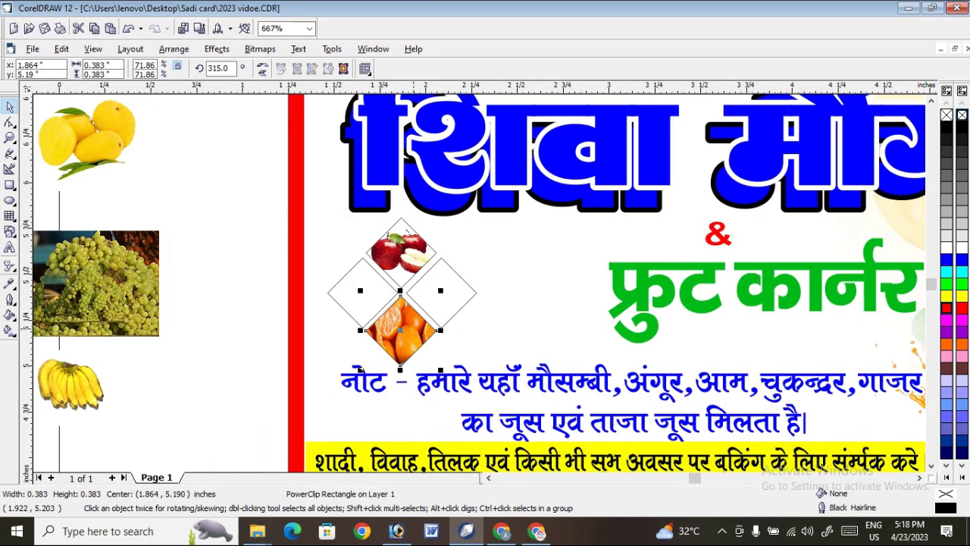
pyautogui.click(70, 384)
pyautogui.moveTo(70, 384); pyautogui.dragTo(195, 355)
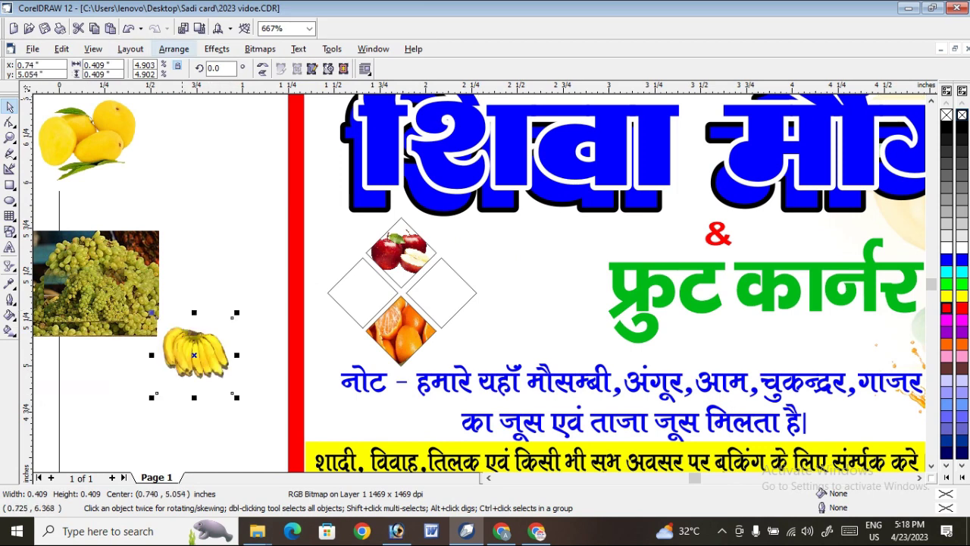
# Step: PowerClip the banana picture inside the left diamond
pyautogui.click(217, 48)
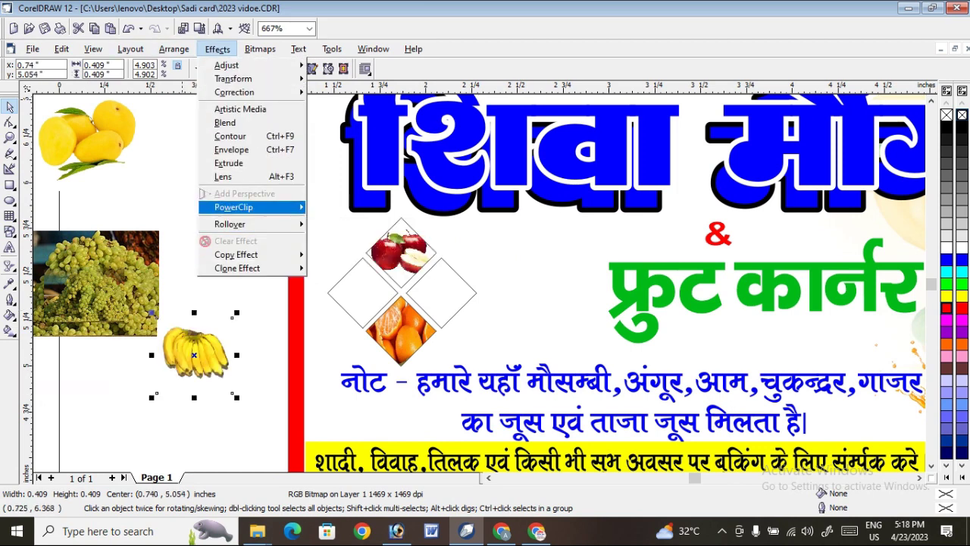
pyautogui.moveTo(250, 207)
pyautogui.click(366, 209)
pyautogui.click(356, 292)
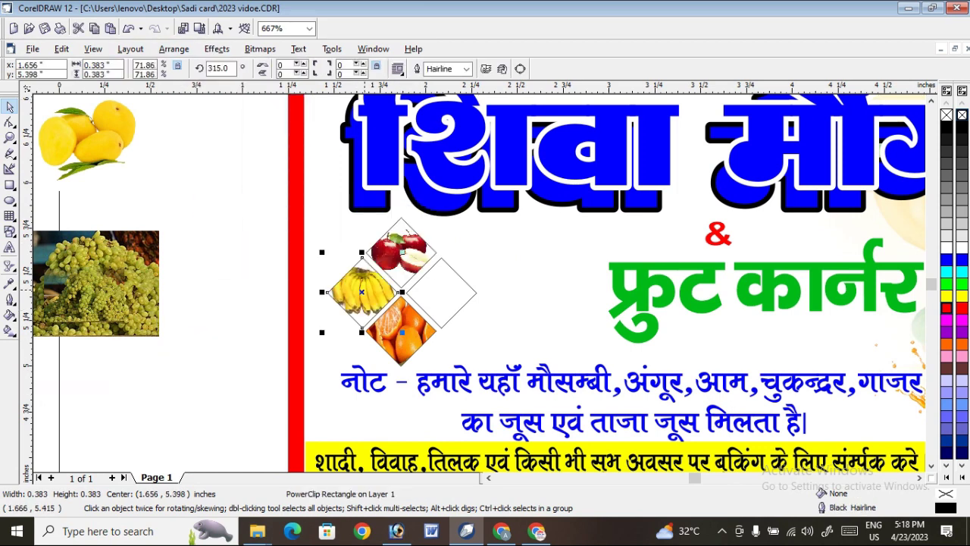
# Step: PowerClip the mango picture inside the empty right diamond
pyautogui.click(87, 137)
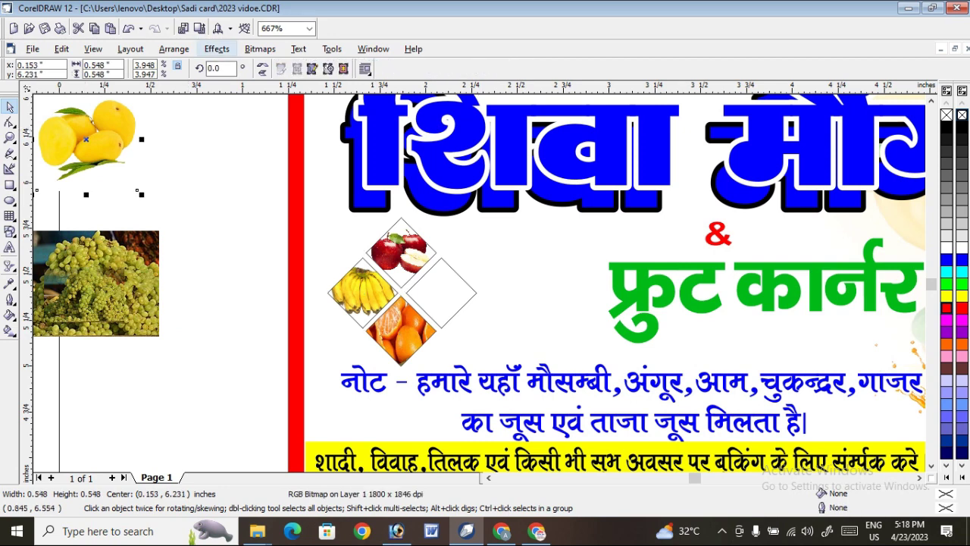
pyautogui.click(218, 48)
pyautogui.moveTo(250, 206)
pyautogui.click(366, 209)
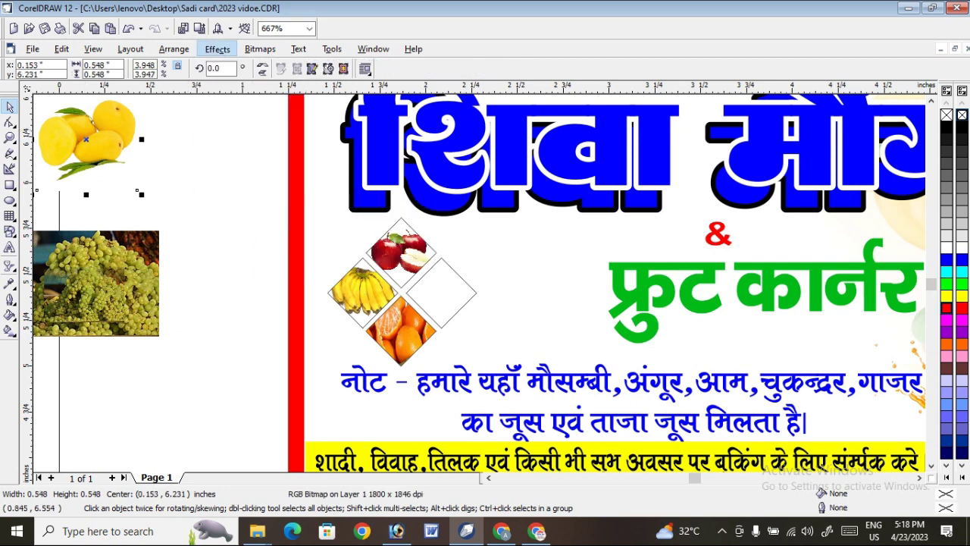
pyautogui.click(447, 292)
# Step: Edit the right diamond's contents, scaling the mango picture down to about 0.281 by 0.281 inches to fit within the diamond
pyautogui.rightClick(438, 293)
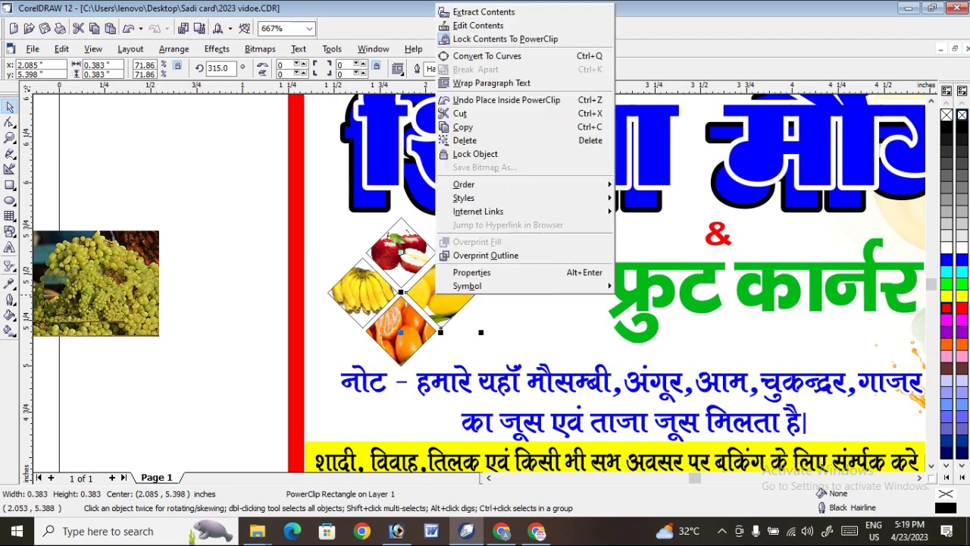
pyautogui.click(458, 25)
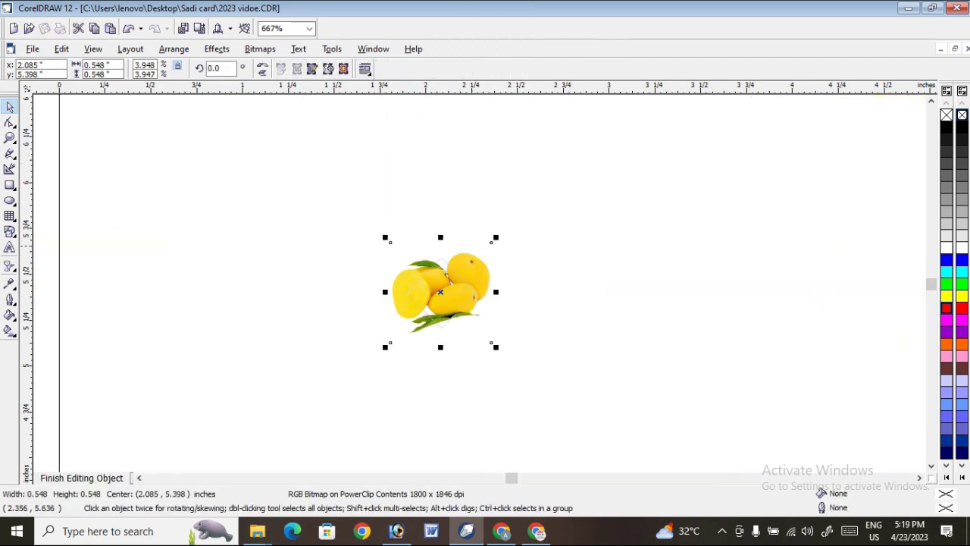
pyautogui.moveTo(496, 237); pyautogui.dragTo(472, 267)
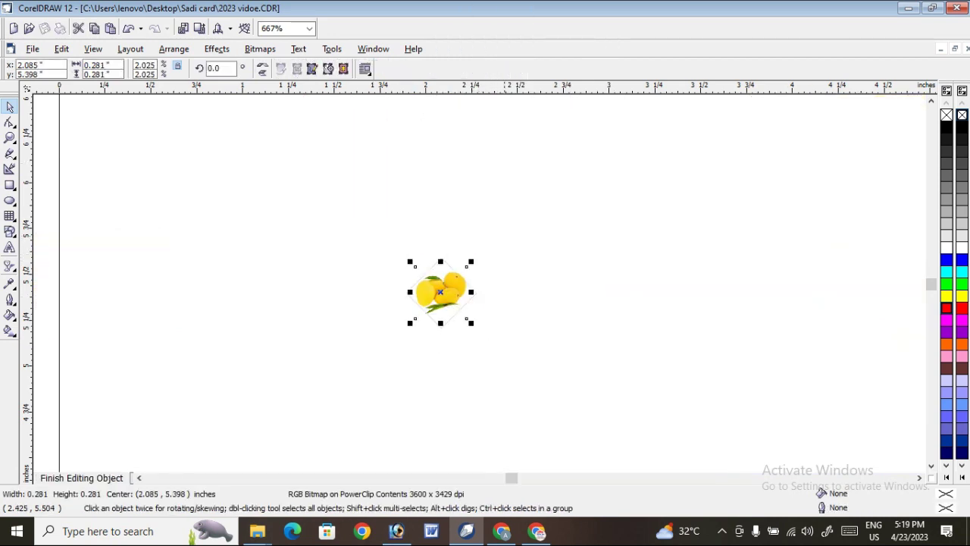
pyautogui.click(81, 477)
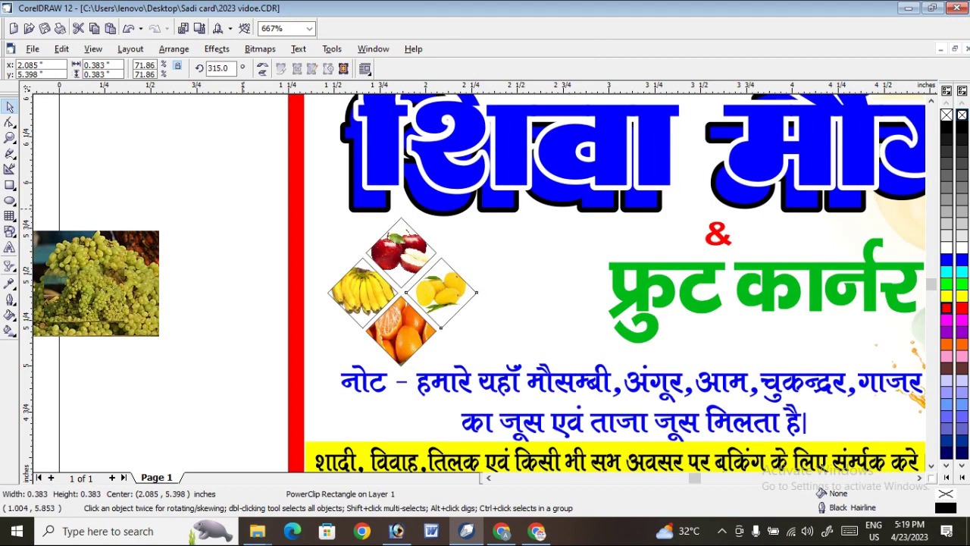
# Step: Give all four diamonds a white fill and a 0.028 inch outline with rounded corners and line caps, behind fill and scaled with image
pyautogui.moveTo(463, 351); pyautogui.dragTo(466, 351)
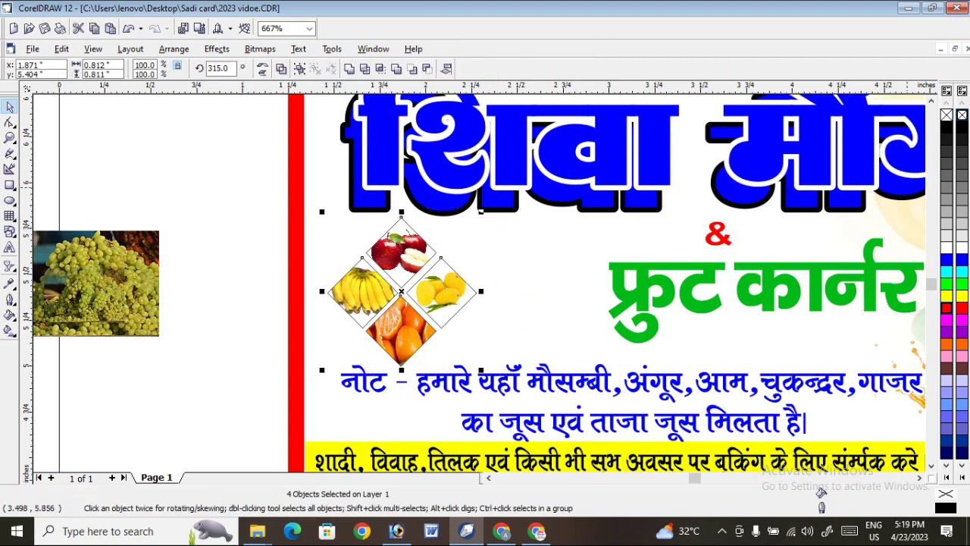
pyautogui.press('F12')
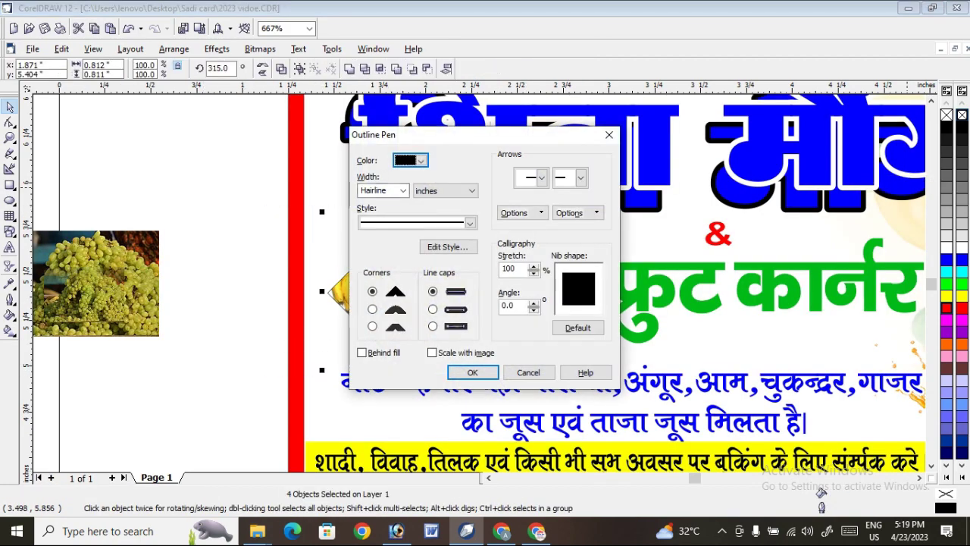
pyautogui.click(403, 191)
pyautogui.click(379, 241)
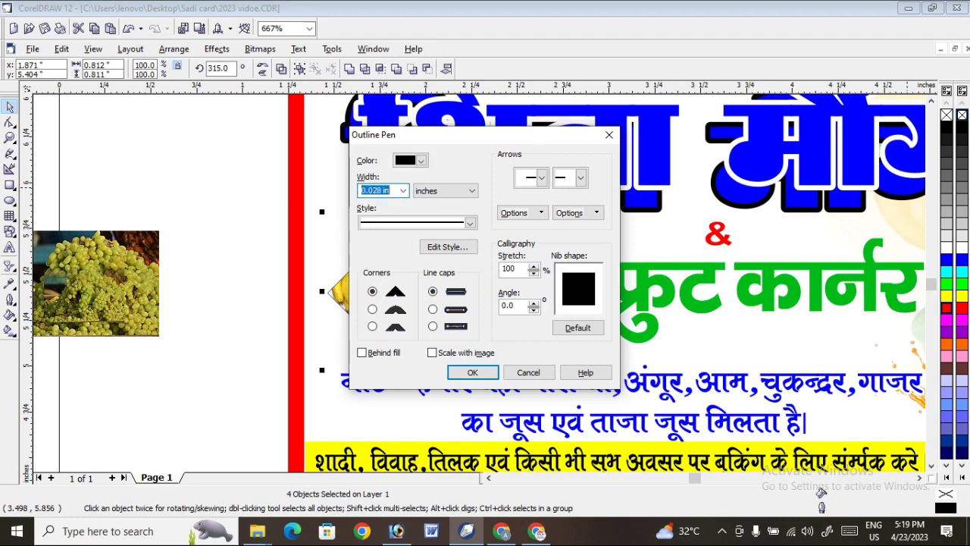
pyautogui.click(433, 309)
pyautogui.click(372, 309)
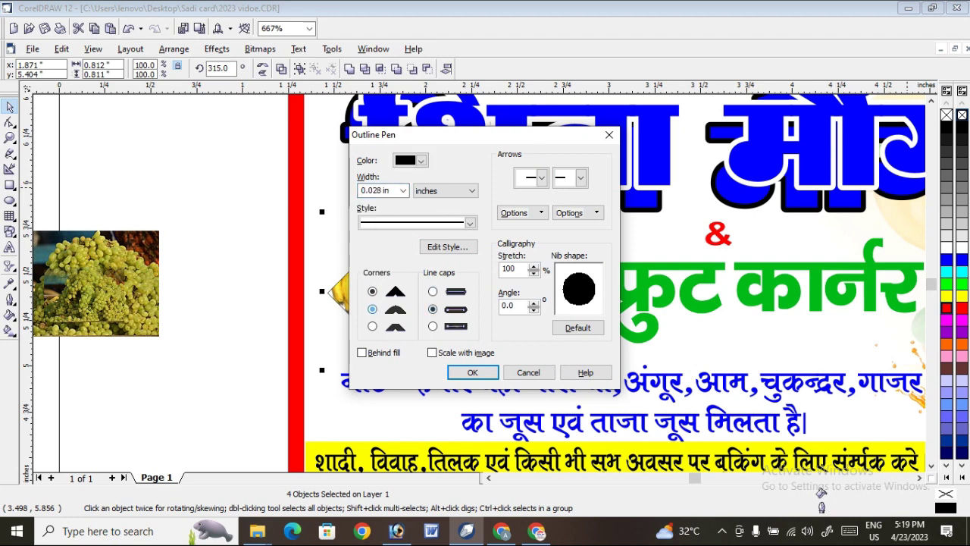
pyautogui.press('Return')
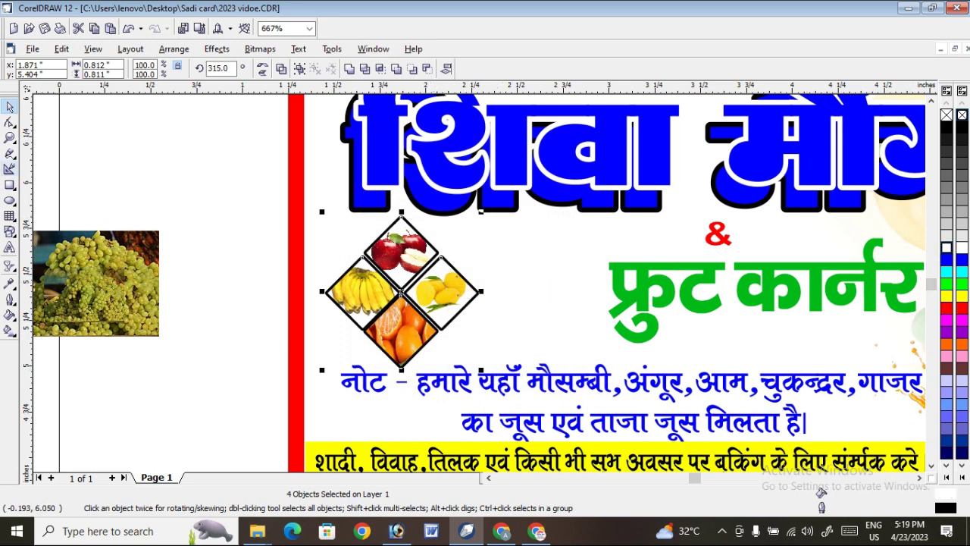
# Step: Reduce the four diamonds' outline to 0.014 inches with sharp mitered corners and colour it red
pyautogui.click(10, 138)
pyautogui.moveTo(245, 185); pyautogui.dragTo(582, 381)
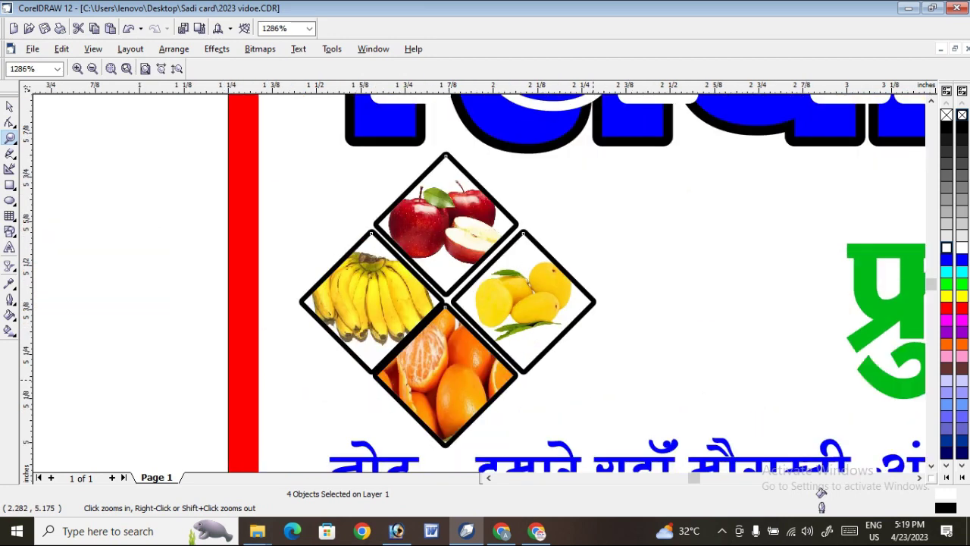
pyautogui.press('F12')
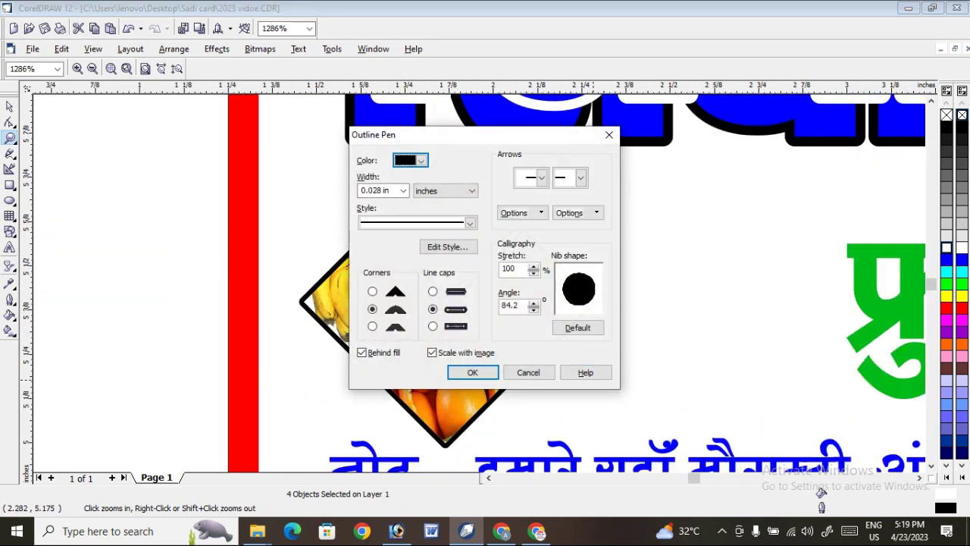
pyautogui.click(372, 291)
pyautogui.click(402, 190)
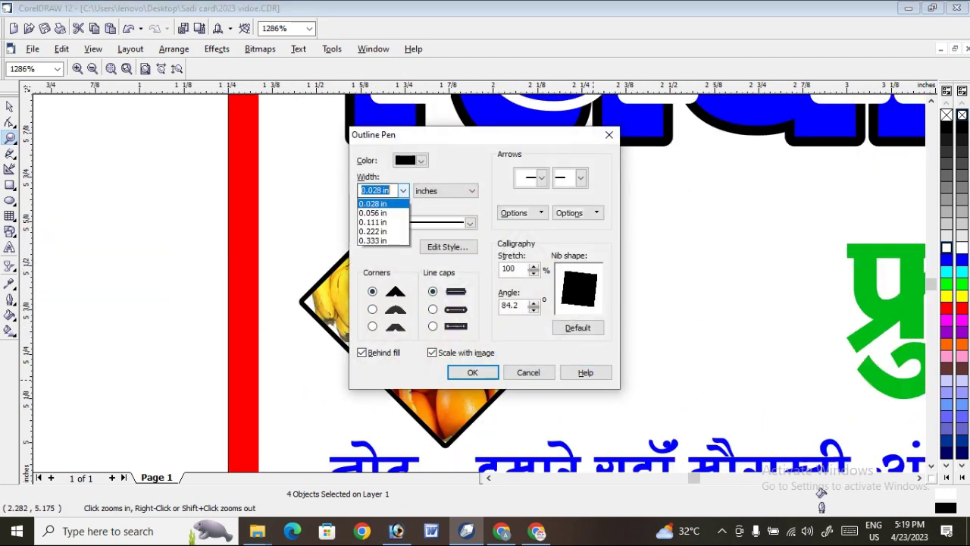
pyautogui.click(379, 231)
pyautogui.click(472, 372)
pyautogui.press('Return')
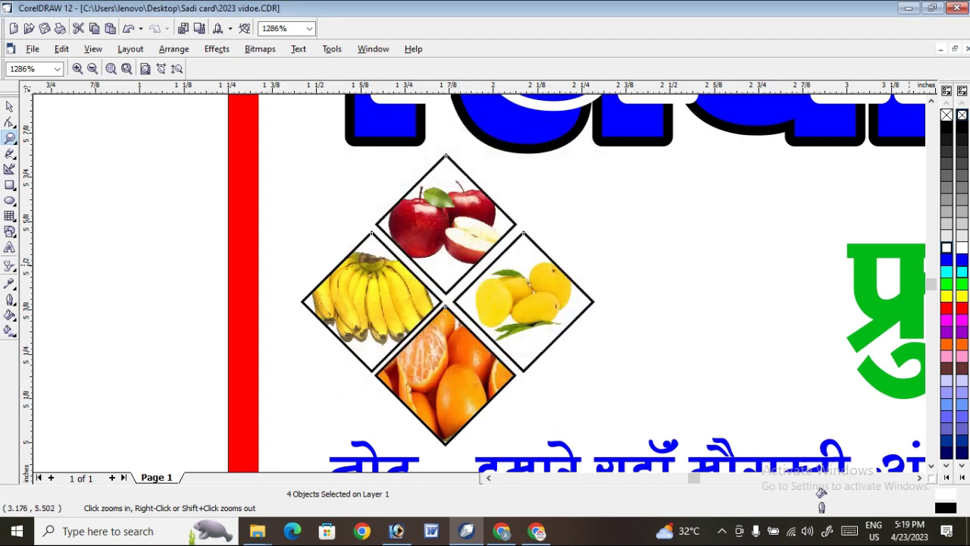
pyautogui.rightClick(946, 307)
pyautogui.scroll(-1, 64, 117)
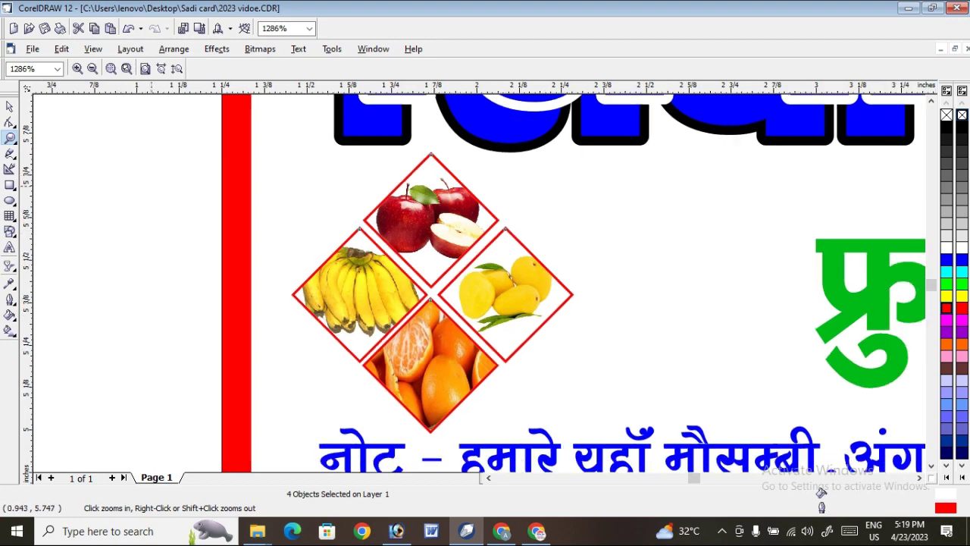
# Step: Shift the banana diamond slightly left and the orange diamond slightly down to even out the gaps between the four diamonds
pyautogui.click(10, 107)
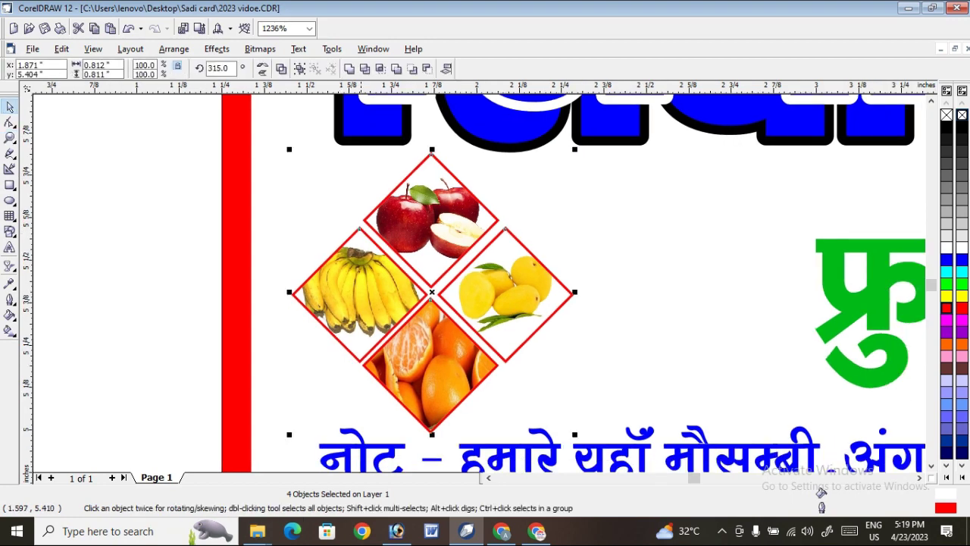
pyautogui.rightClick(371, 288)
pyautogui.click(209, 232)
pyautogui.click(160, 313)
pyautogui.moveTo(377, 301); pyautogui.dragTo(371, 300)
pyautogui.click(370, 301)
pyautogui.click(438, 335)
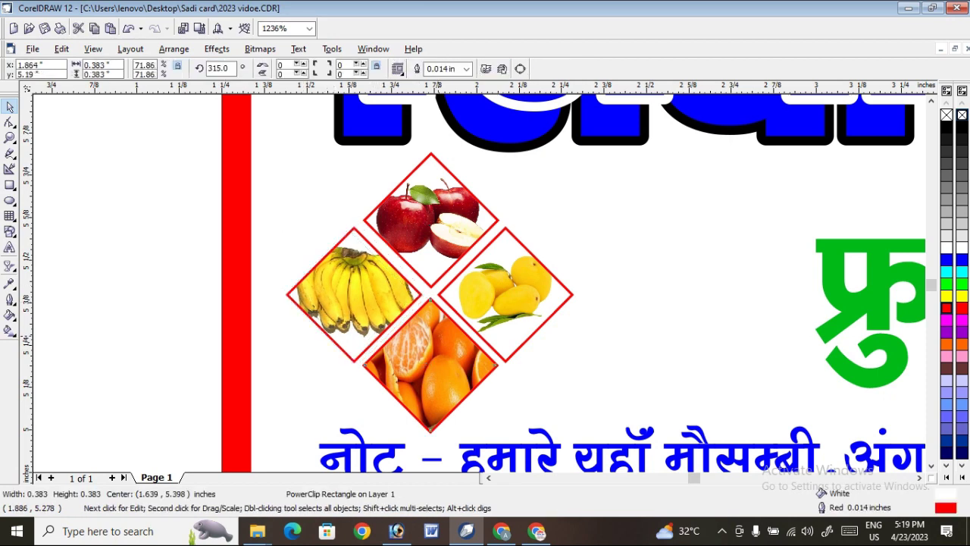
pyautogui.click(431, 363)
pyautogui.moveTo(447, 342); pyautogui.dragTo(449, 346)
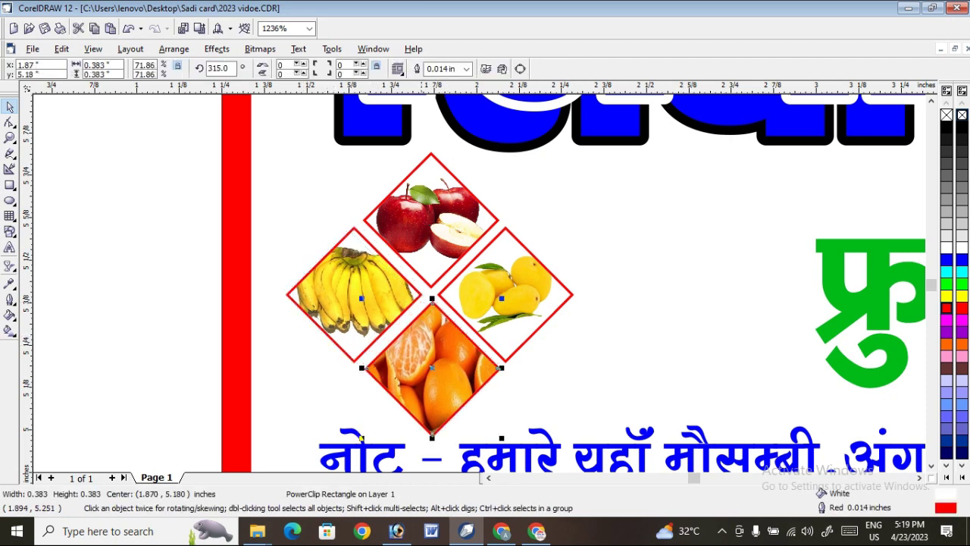
# Step: Scale the four fruit diamonds together down to about 0.819 by 0.811 inches
pyautogui.moveTo(195, 123); pyautogui.dragTo(667, 460)
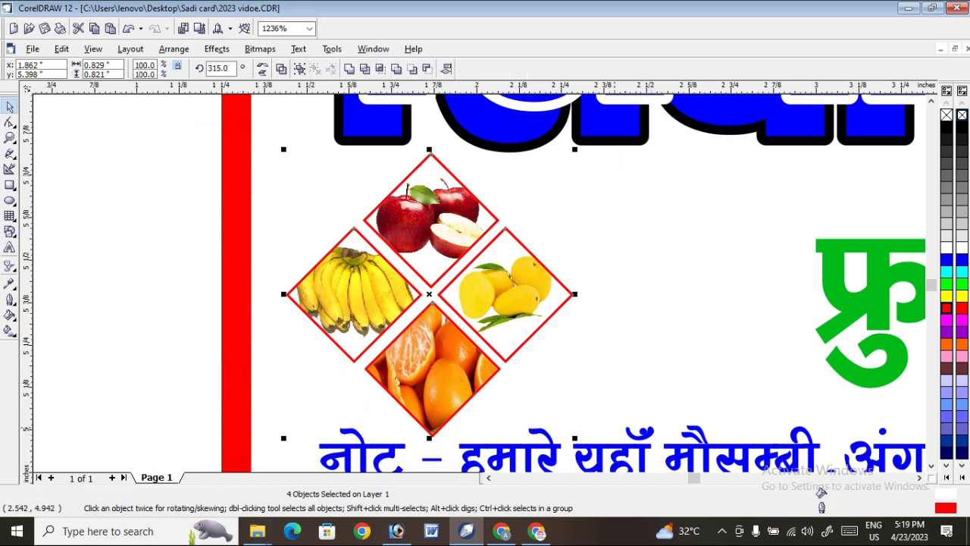
pyautogui.moveTo(574, 438); pyautogui.dragTo(570, 434)
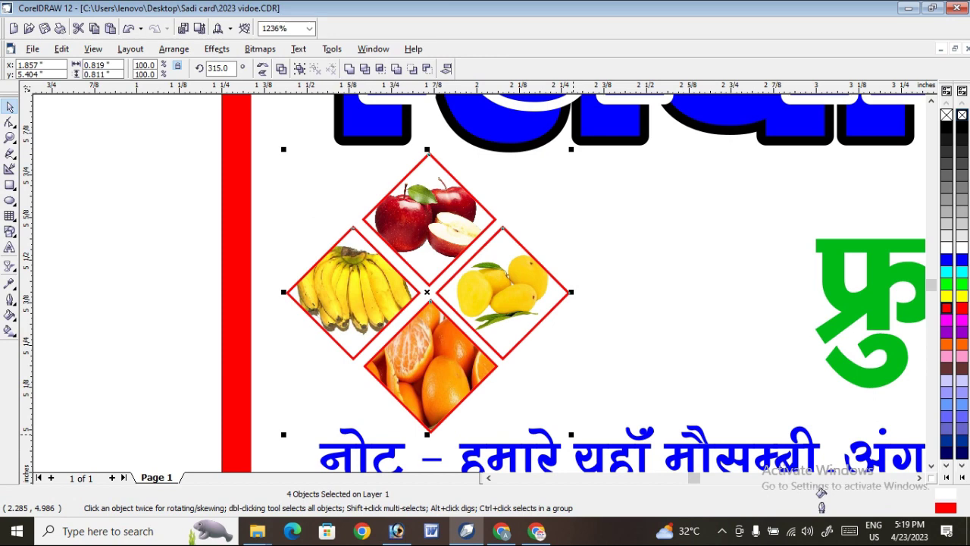
pyautogui.click(147, 155)
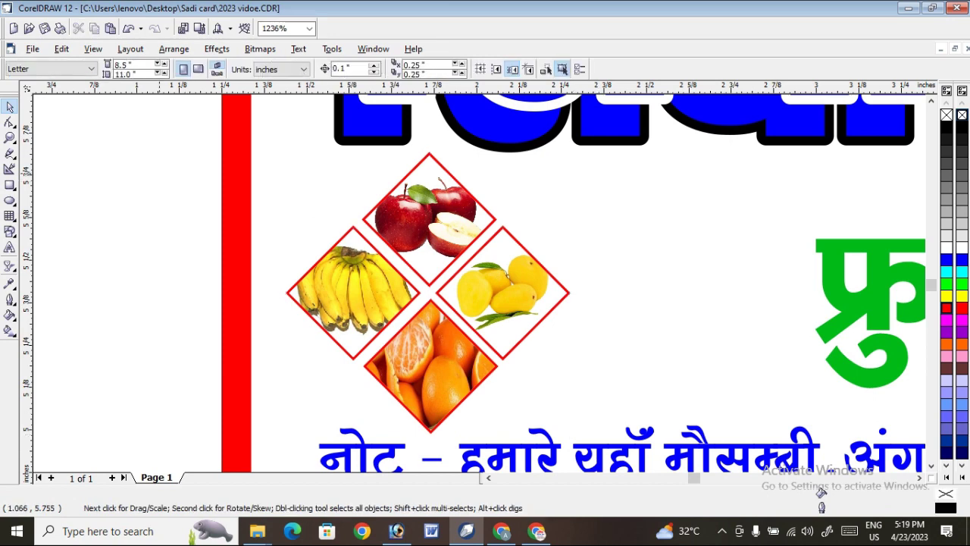
# Step: Draw an ellipse between the mango diamond and the green text, narrowing it to about 0.647 by 0.427 inches
pyautogui.press('F3')
pyautogui.click(10, 200)
pyautogui.moveTo(522, 202)
pyautogui.mouseDown()
pyautogui.moveTo(788, 374)
pyautogui.moveTo(784, 350)
pyautogui.mouseUp()
pyautogui.click(10, 106)
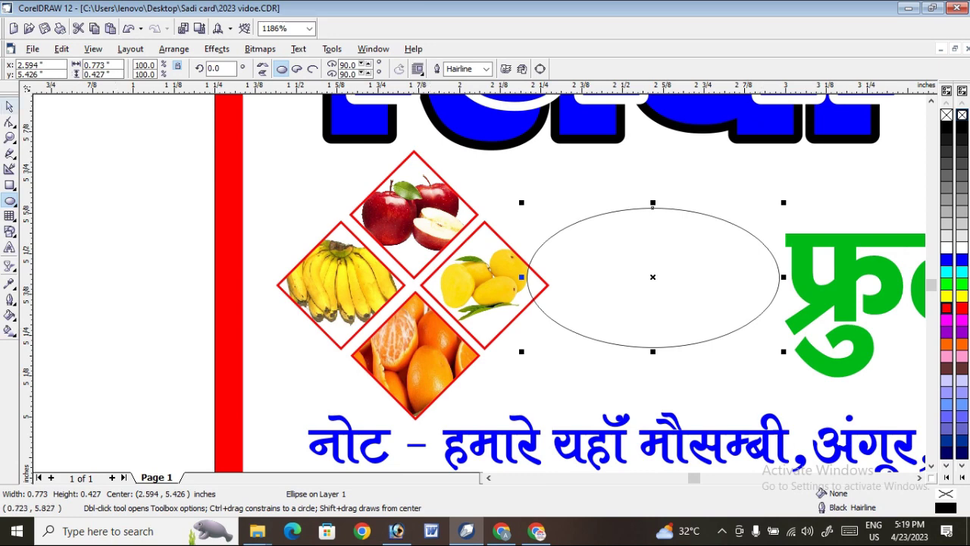
pyautogui.moveTo(522, 277); pyautogui.dragTo(560, 277)
pyautogui.scroll(-2, 372, 215)
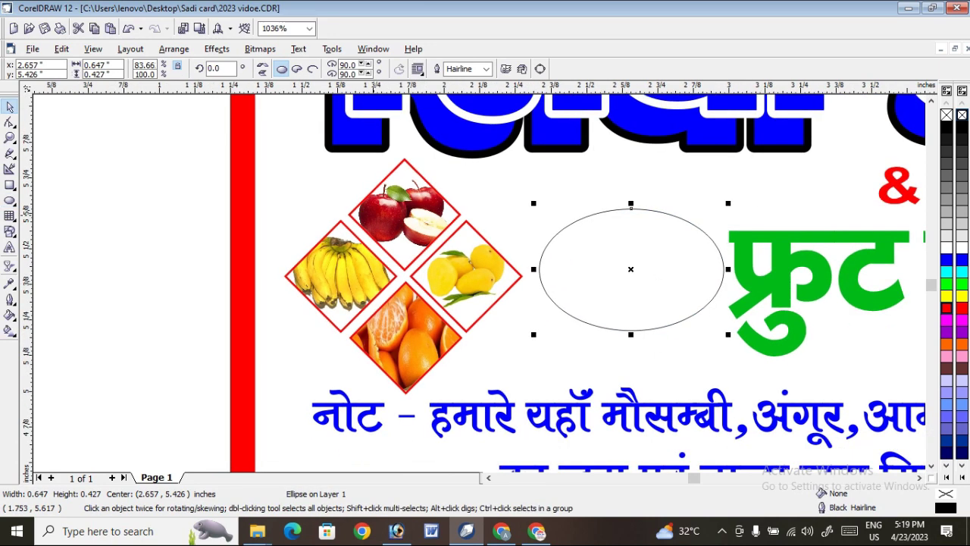
# Step: Nudge the four fruit diamonds about 0.05 inches left, towards the red border
pyautogui.moveTo(187, 136); pyautogui.dragTo(590, 407)
pyautogui.press('Left')
pyautogui.hotkey('ctrl', 'Right')
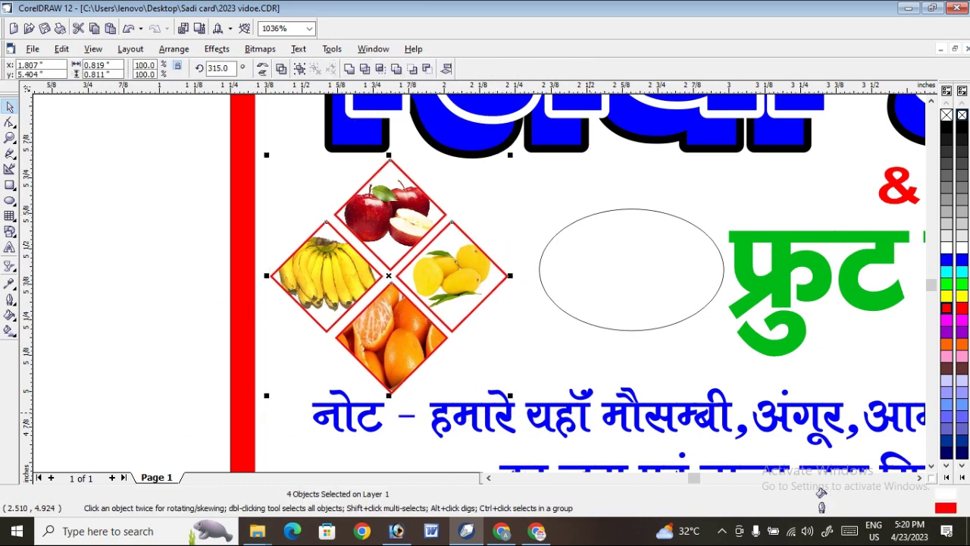
# Step: Enlarge the ellipse to about 0.72 by 0.495 inches, filling the gap between the diamonds and the green text
pyautogui.click(543, 248)
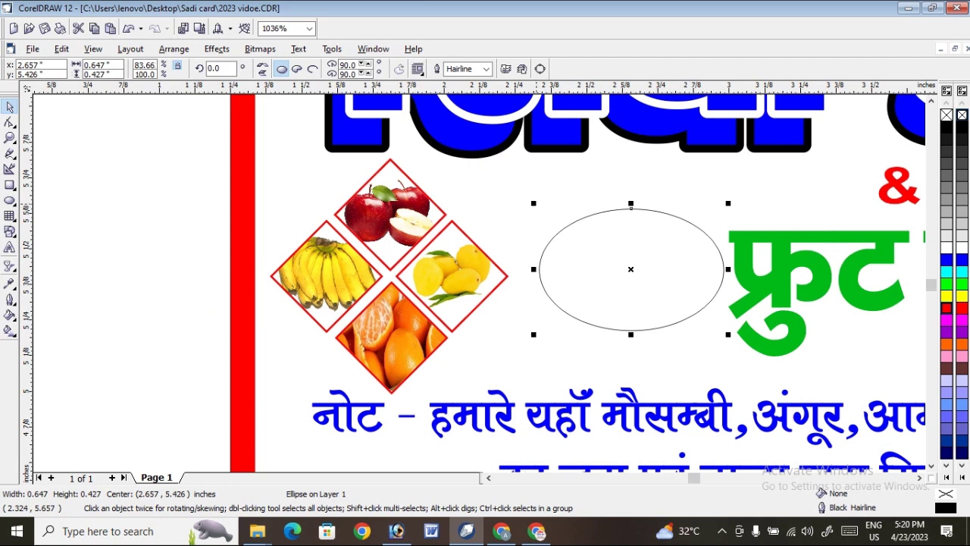
pyautogui.moveTo(534, 203); pyautogui.dragTo(509, 187)
pyautogui.moveTo(666, 281); pyautogui.dragTo(682, 291)
pyautogui.moveTo(734, 264); pyautogui.dragTo(725, 263)
pyautogui.scroll(-2, 684, 299)
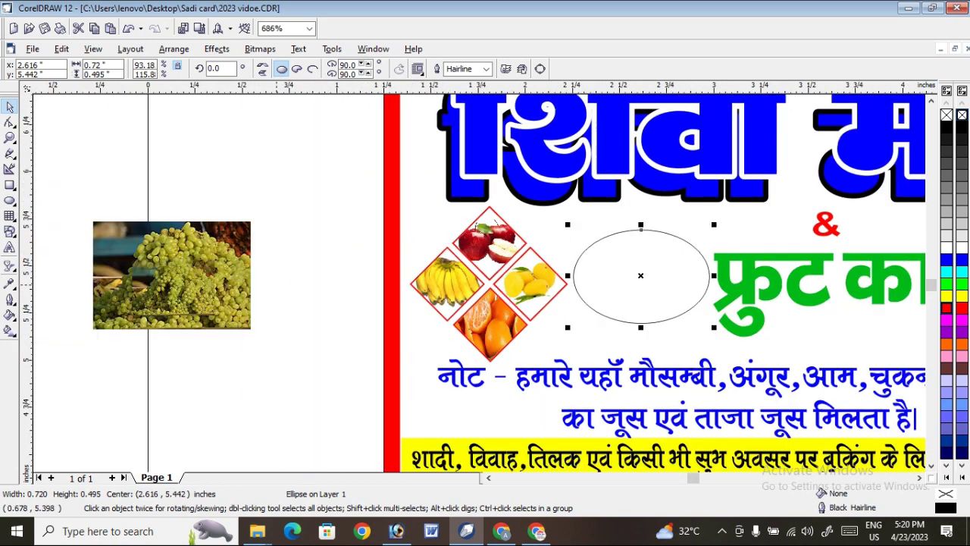
# Step: PowerClip the grape picture inside the ellipse and delete the leftover smaller grape picture outside the banner
pyautogui.click(172, 274)
pyautogui.click(218, 49)
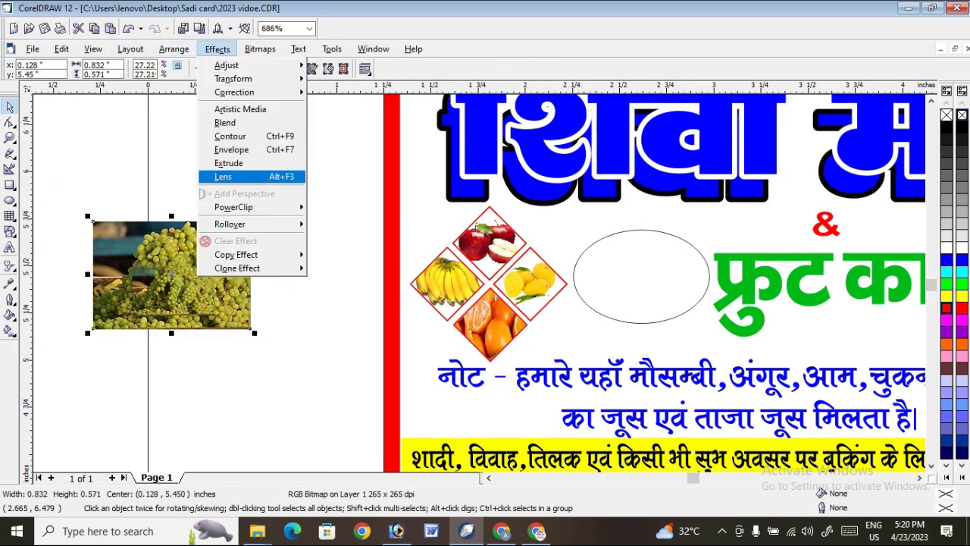
pyautogui.moveTo(233, 206)
pyautogui.click(366, 209)
pyautogui.click(641, 276)
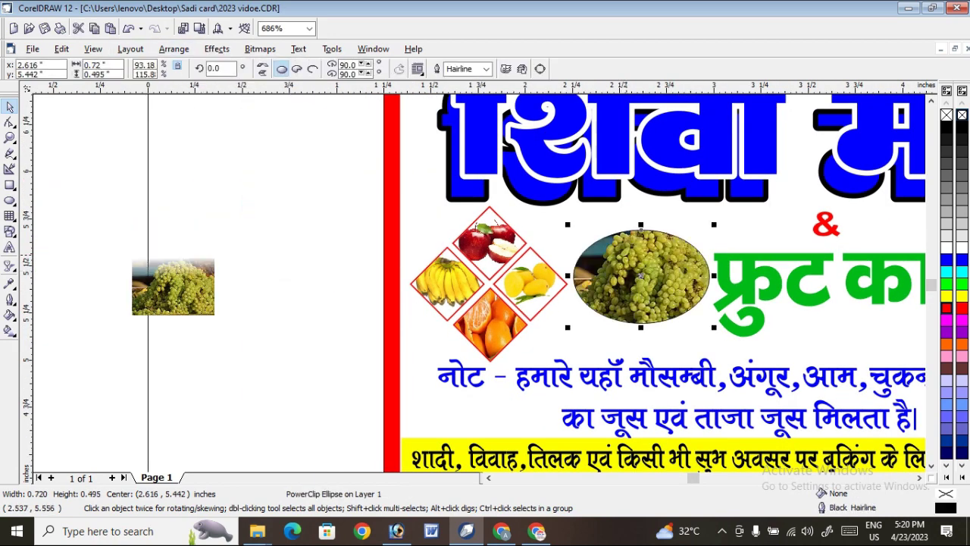
pyautogui.click(189, 272)
pyautogui.press('Delete')
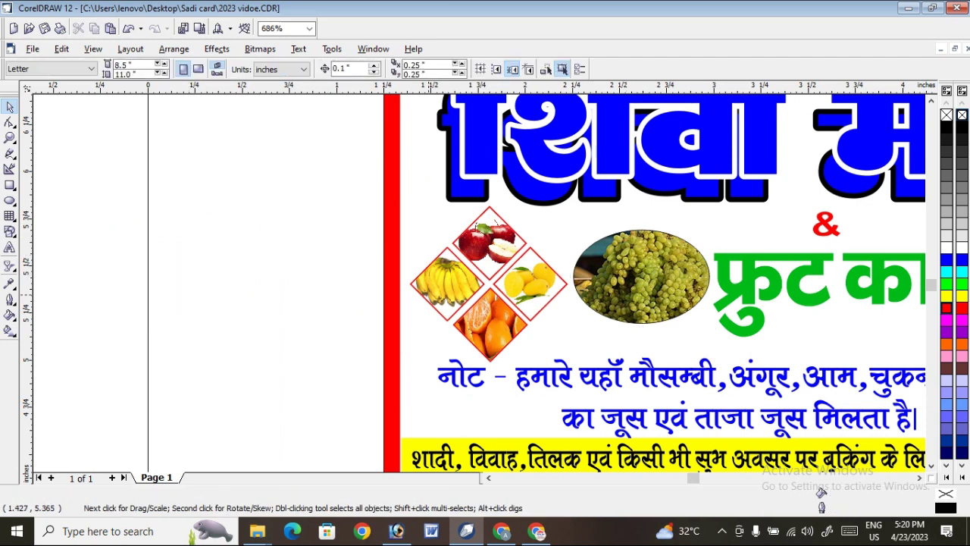
# Step: Give the grape ellipse a red 0.014 in outline with rounded corners, placed behind the fill and scaling with the image
pyautogui.scroll(-1, 321, 150)
pyautogui.click(617, 266)
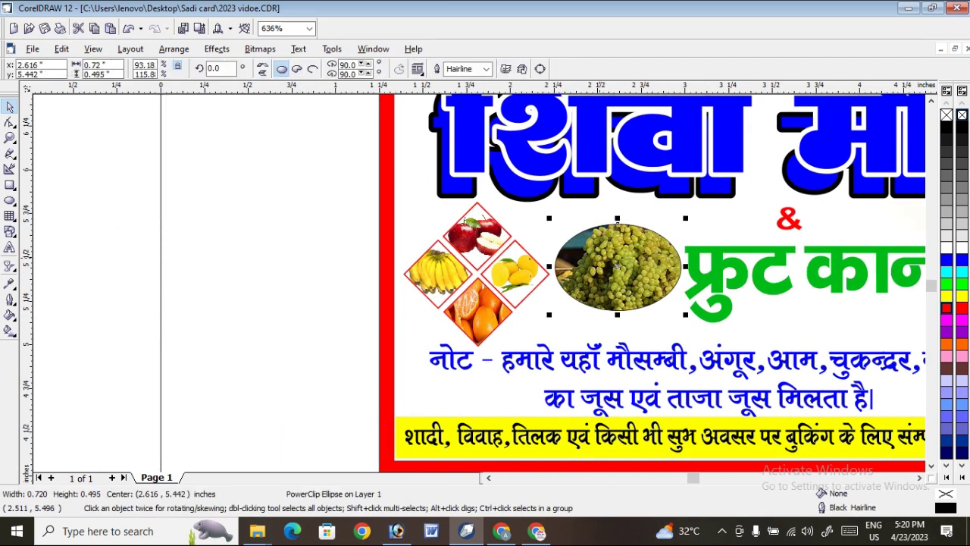
pyautogui.press('F12')
pyautogui.click(402, 190)
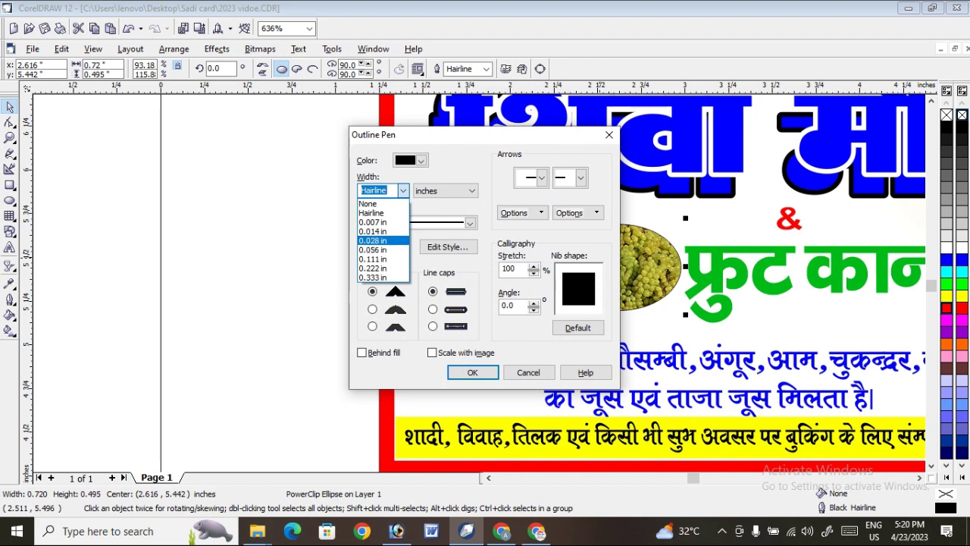
pyautogui.click(372, 222)
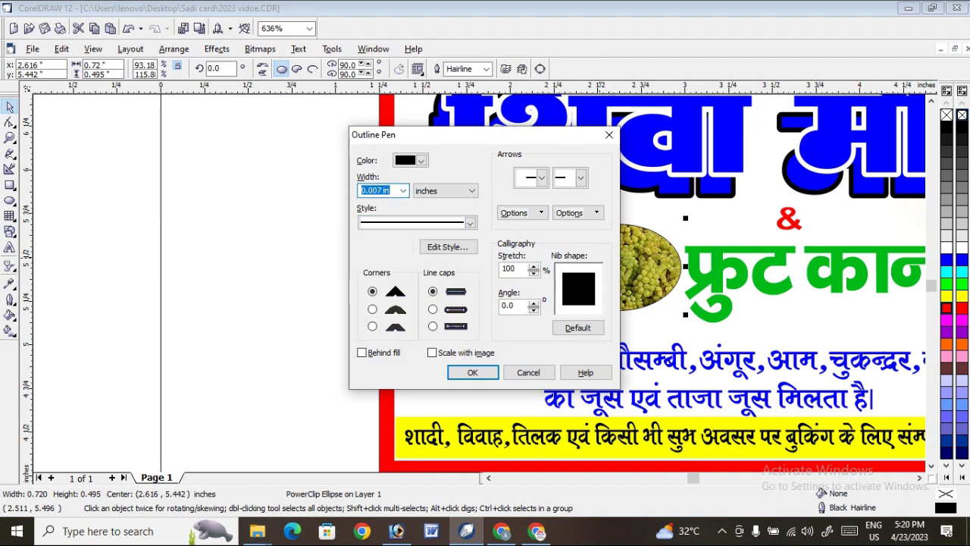
pyautogui.click(402, 190)
pyautogui.click(379, 232)
pyautogui.click(432, 352)
pyautogui.click(361, 352)
pyautogui.click(372, 308)
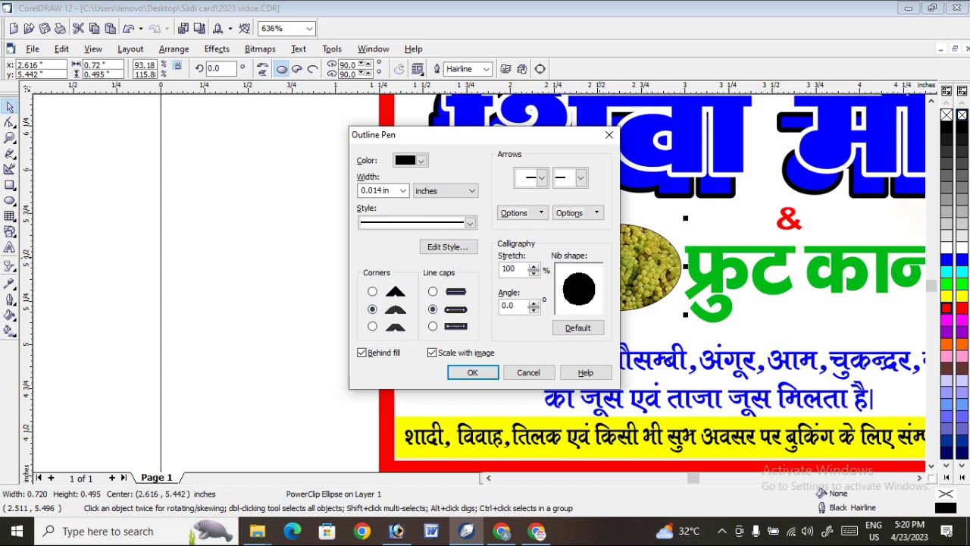
pyautogui.click(472, 372)
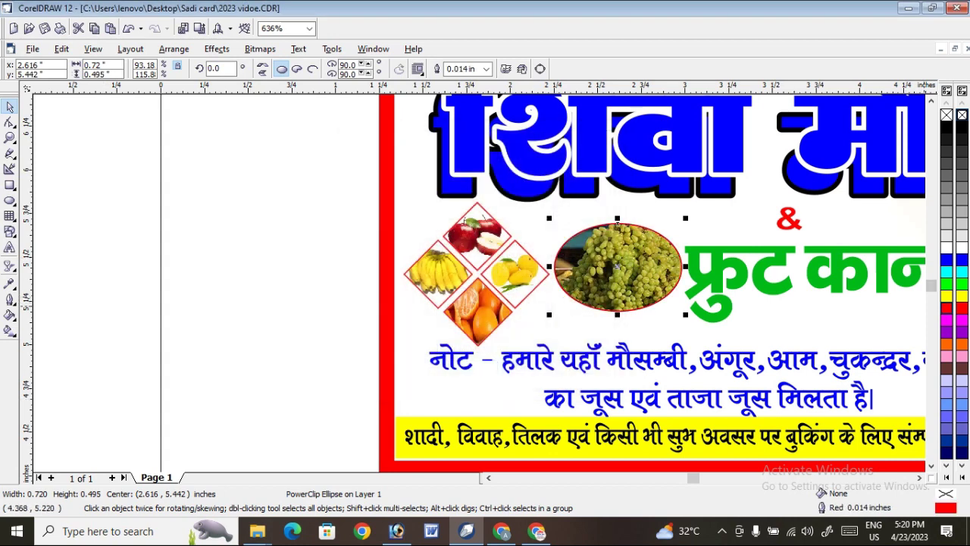
pyautogui.click(266, 267)
# Step: Fill the front copy of the large headline text with red, keeping its white outline
pyautogui.scroll(-1, 266, 267)
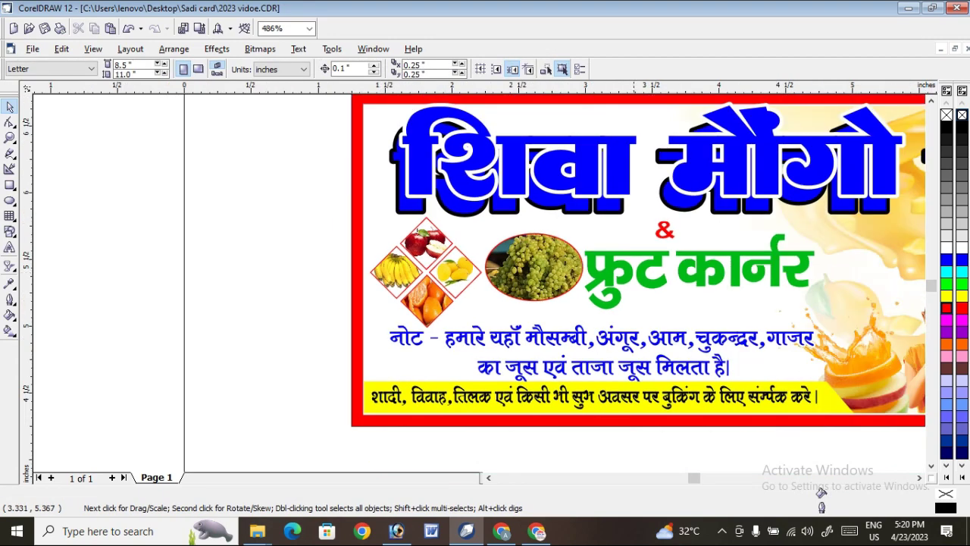
pyautogui.scroll(-2, 219, 258)
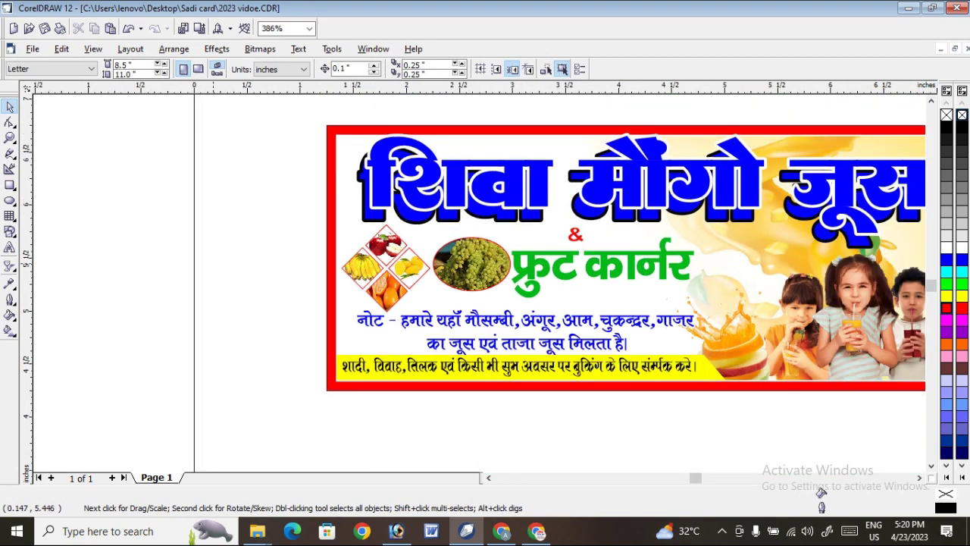
pyautogui.scroll(-3, 244, 280)
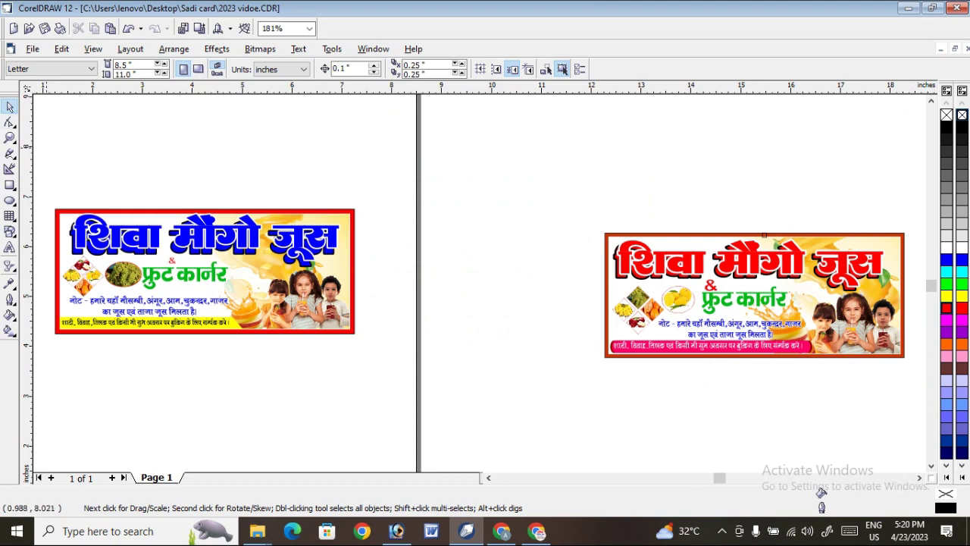
pyautogui.press('z')
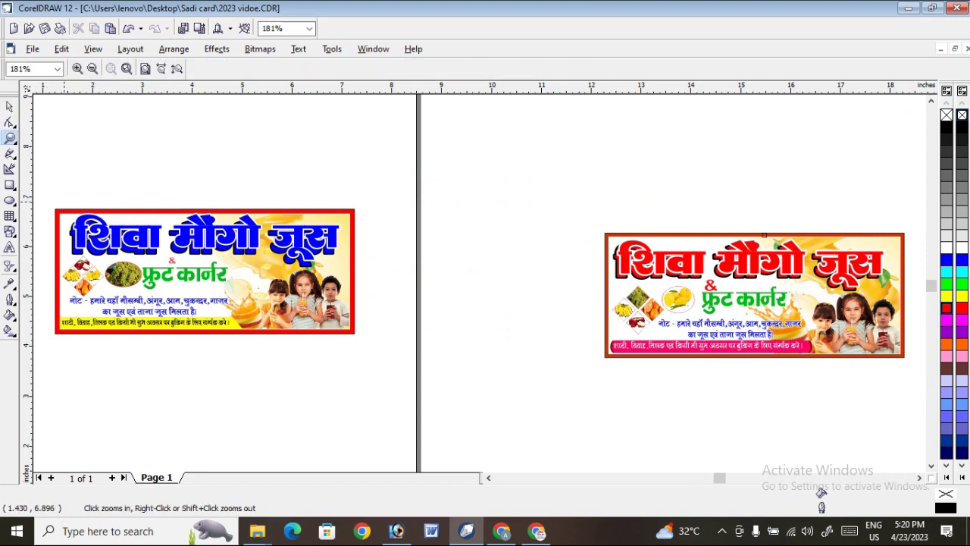
pyautogui.moveTo(62, 201); pyautogui.dragTo(379, 345)
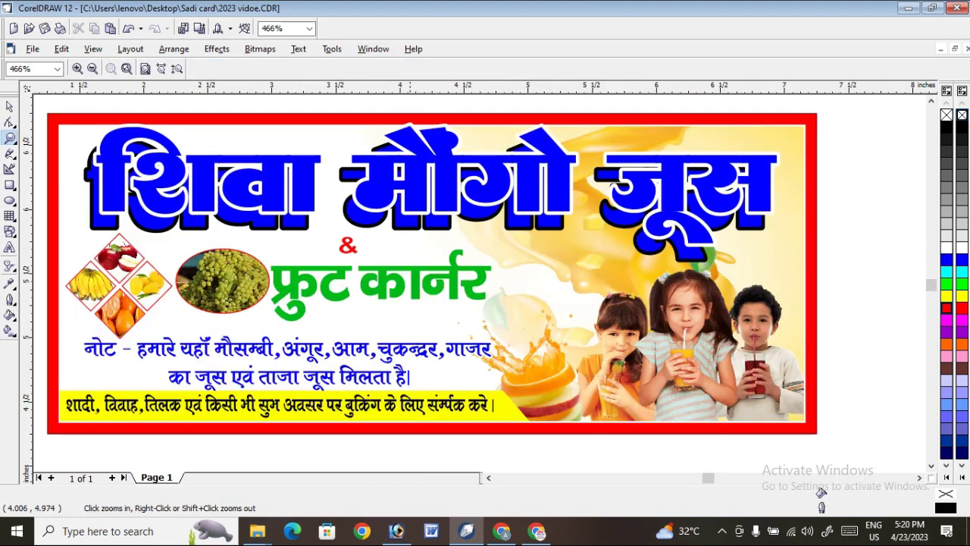
pyautogui.click(9, 106)
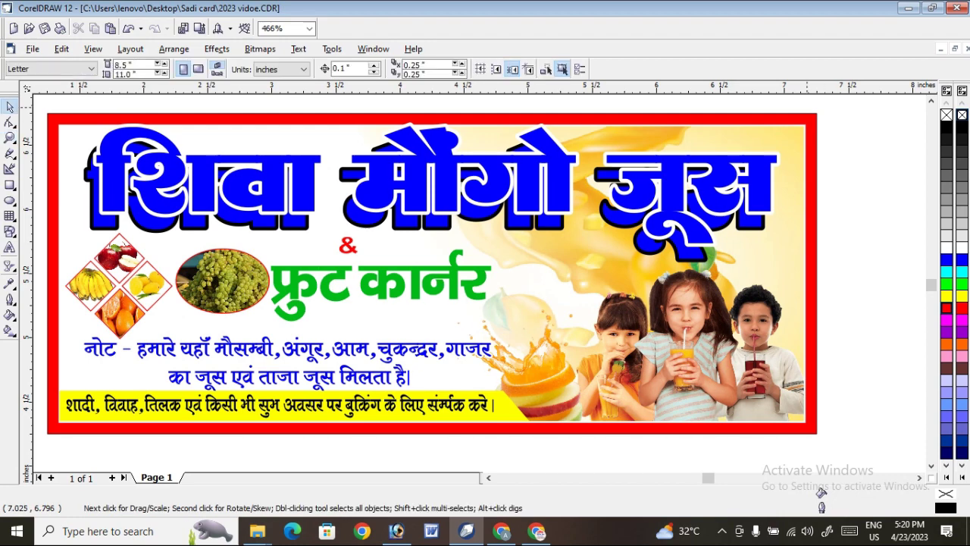
pyautogui.click(724, 174)
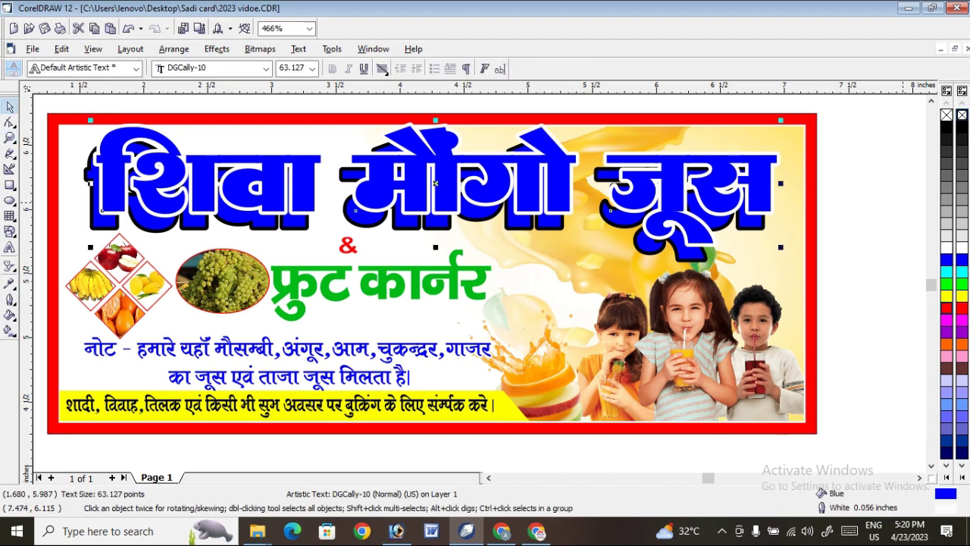
pyautogui.click(946, 307)
pyautogui.click(887, 188)
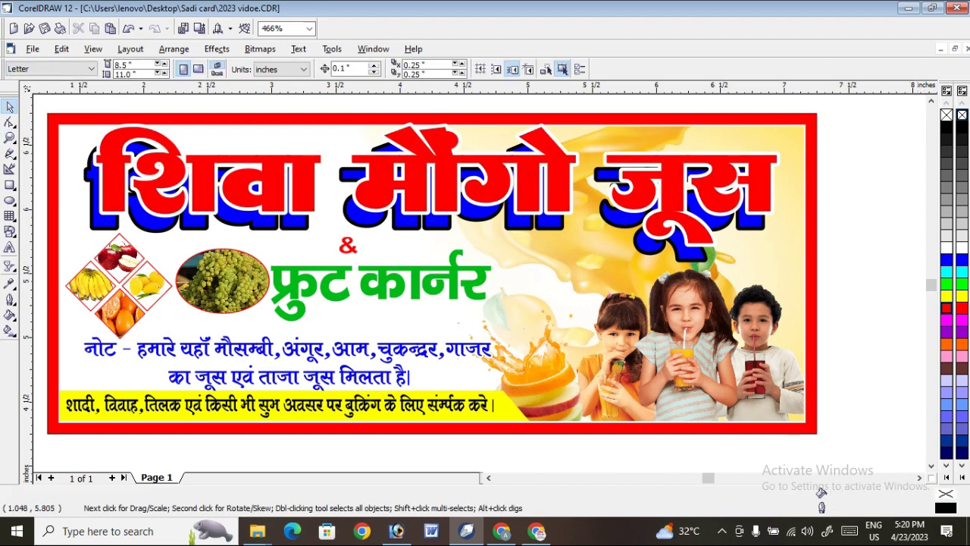
# Step: Blend the red headline with its offset blue copy behind it in 20 steps to form a gradual shadow
pyautogui.click(9, 265)
pyautogui.click(36, 273)
pyautogui.click(428, 193)
pyautogui.moveTo(428, 188); pyautogui.dragTo(429, 192)
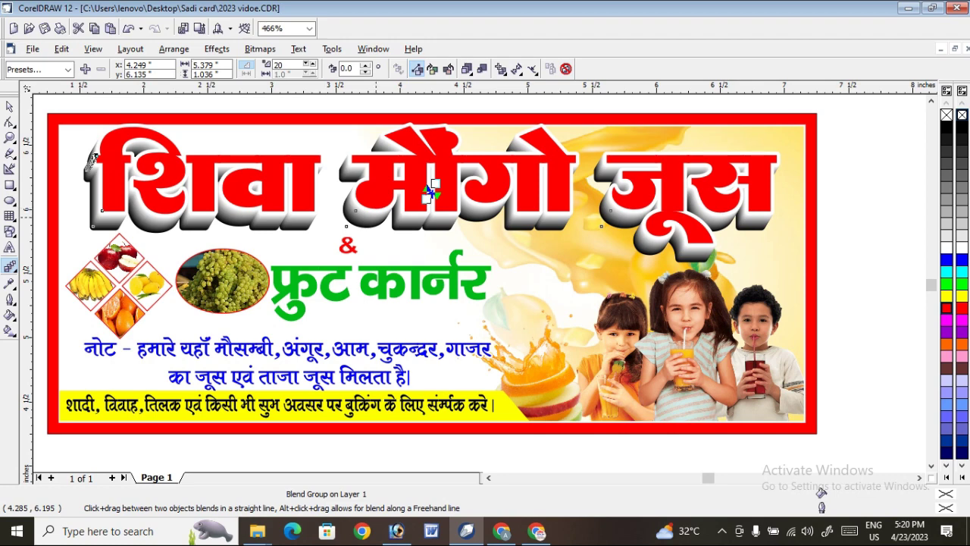
pyautogui.press('F4')
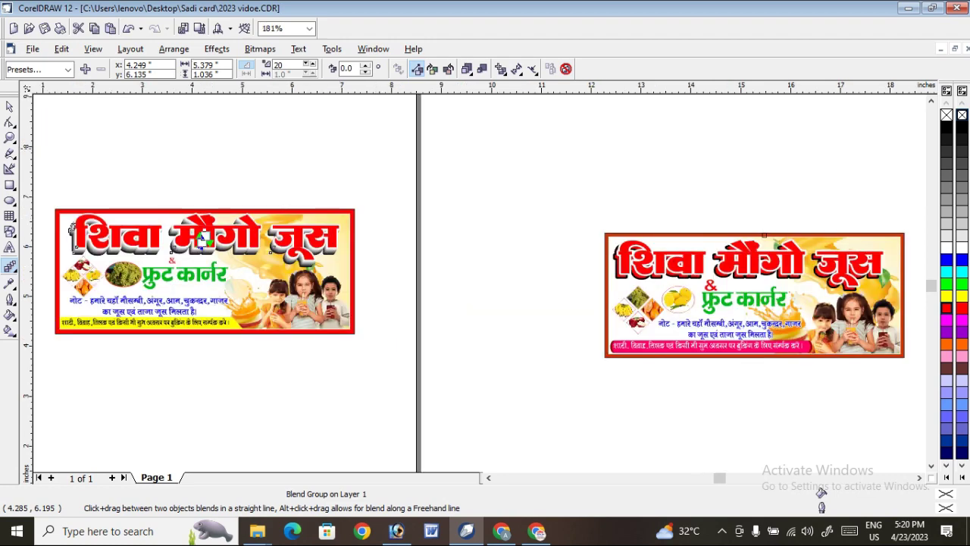
pyautogui.press('space')
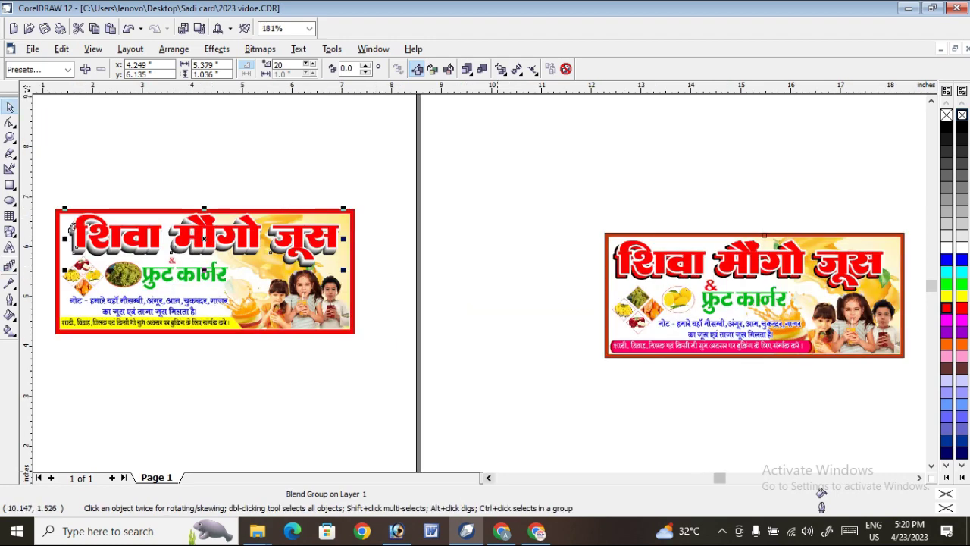
# Step: Select the whole reference banner outside the page and move it directly beneath the new banner for comparison
pyautogui.click(488, 478)
pyautogui.click(651, 191)
pyautogui.click(918, 477)
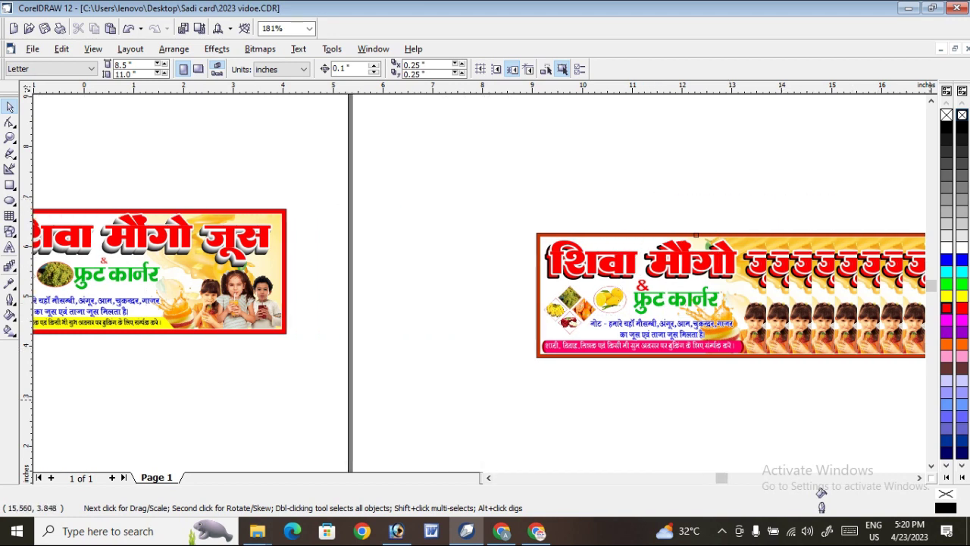
pyautogui.moveTo(859, 353); pyautogui.dragTo(930, 399)
pyautogui.moveTo(774, 298); pyautogui.dragTo(228, 403)
pyautogui.hscroll(-3, 485, 280)
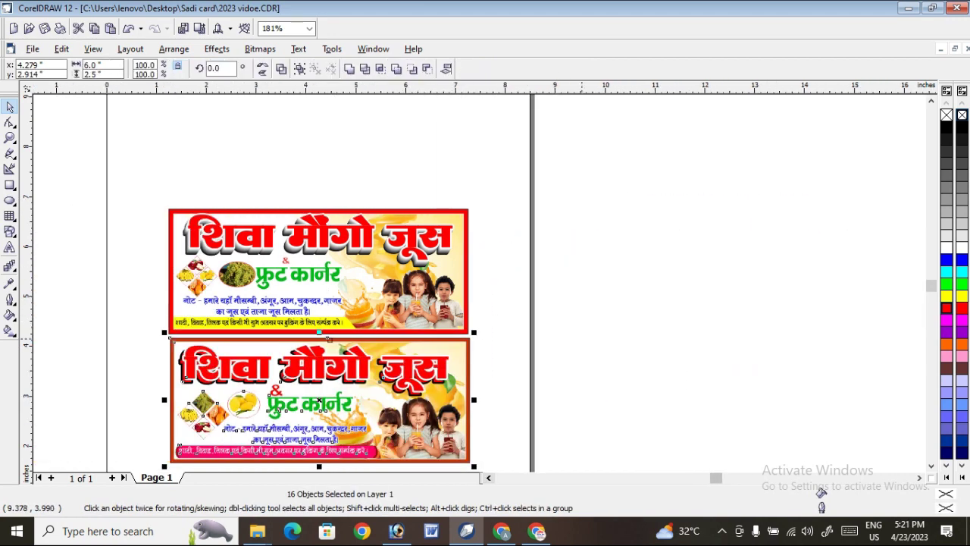